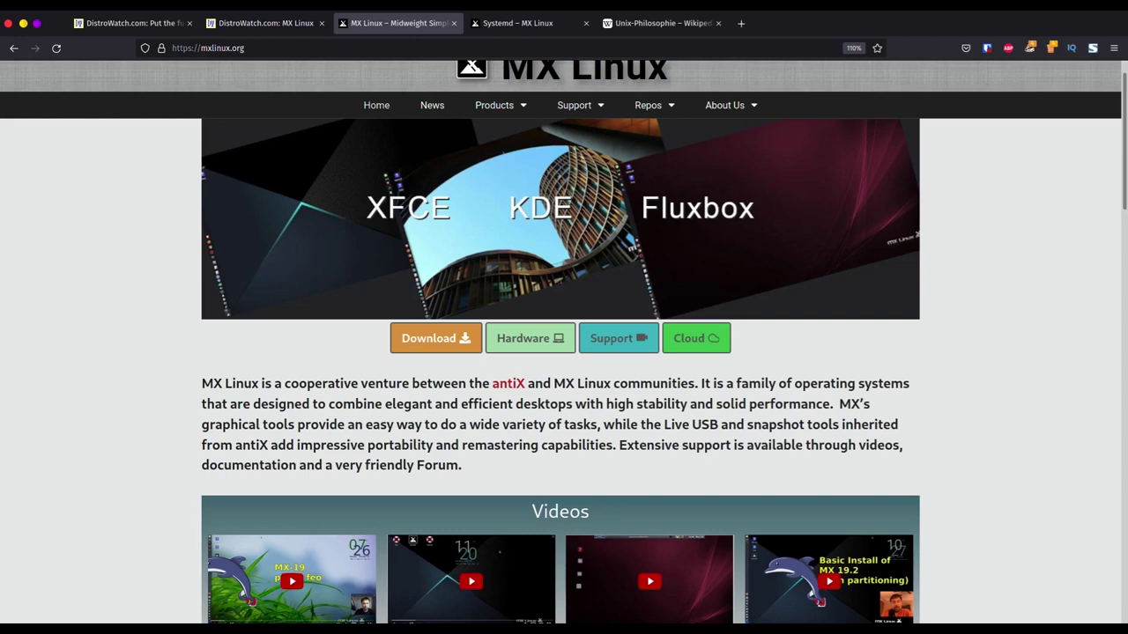
- Switch to the Systemd – MX Linux wiki tab and scroll through the page
key(ctrl+Tab)
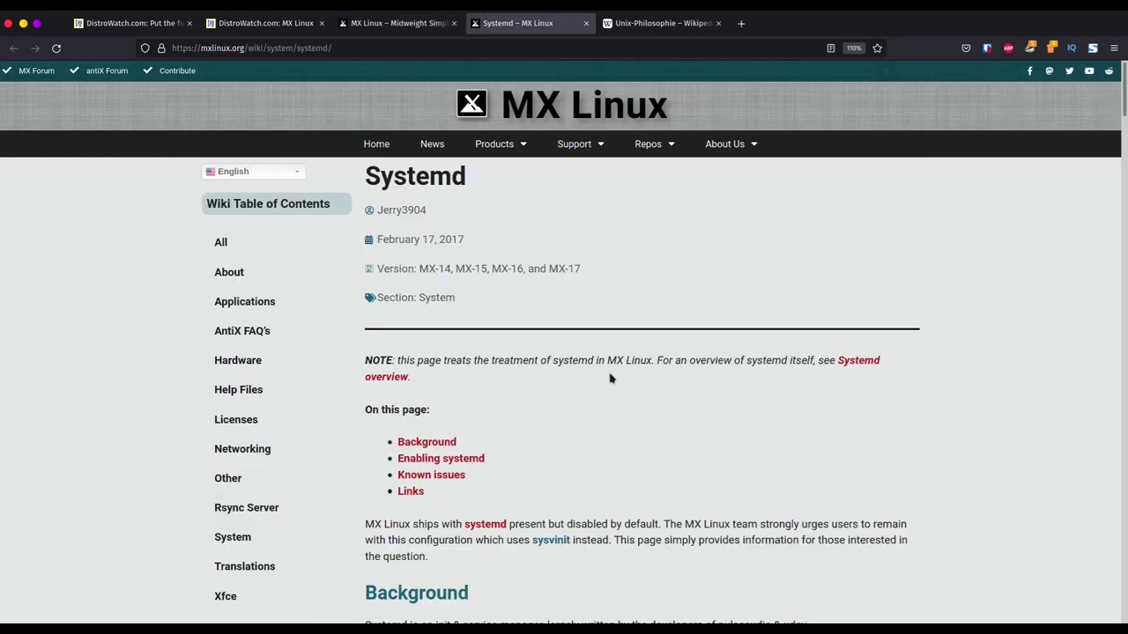
scroll(610, 378, down, 5)
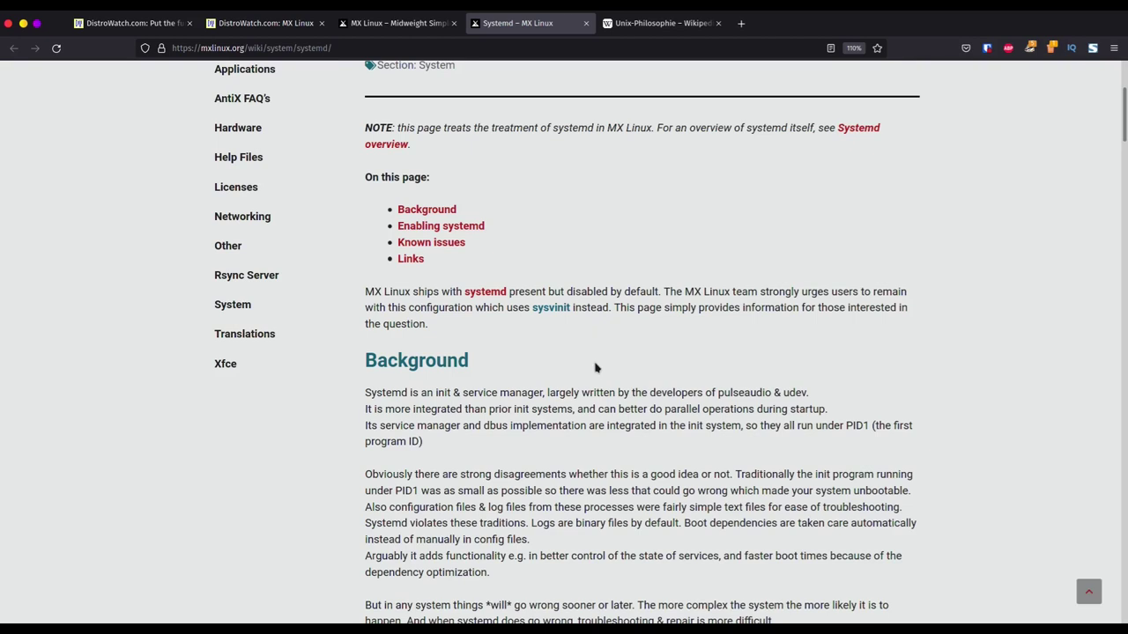
scroll(595, 369, up, 3)
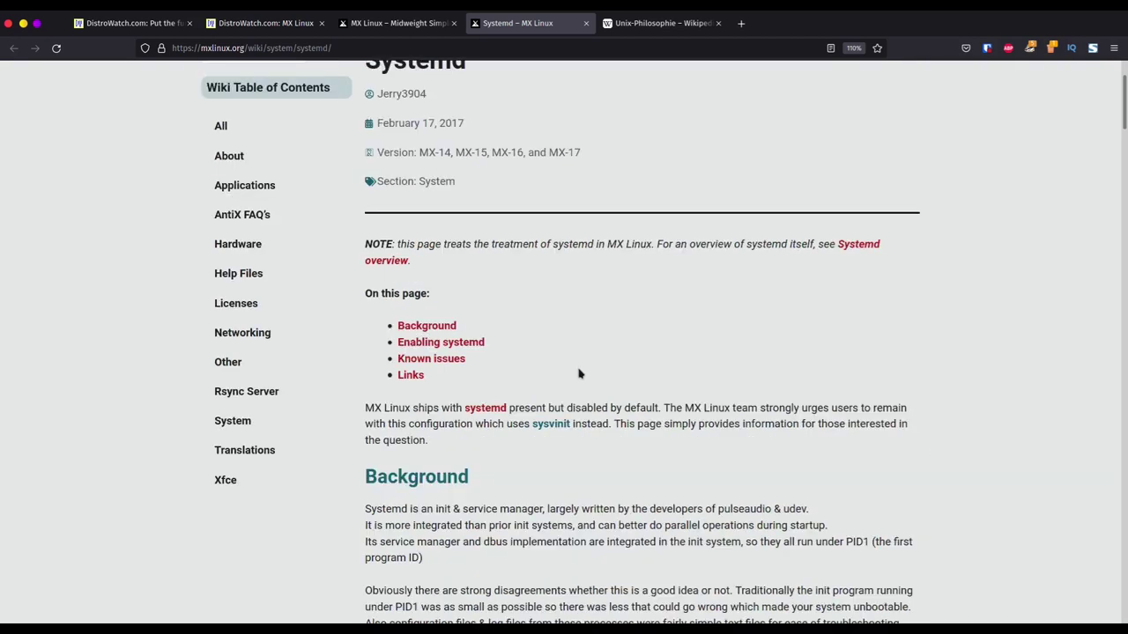
scroll(574, 378, up, 2)
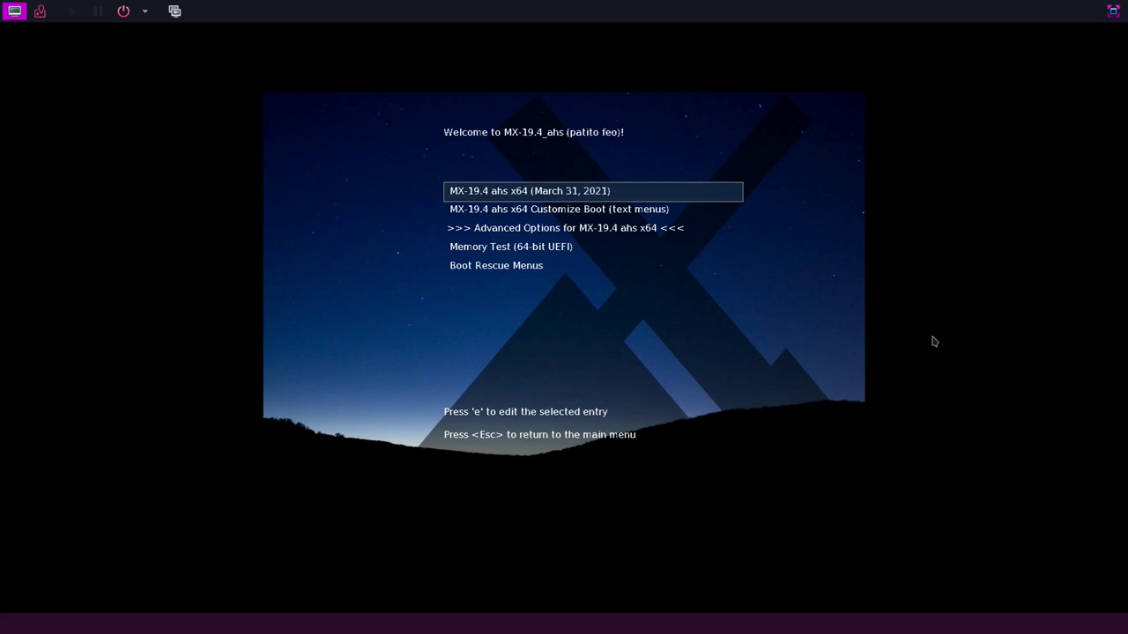
- Make the VM viewer fullscreen and boot the default MX-19.4 entry
key(F11)
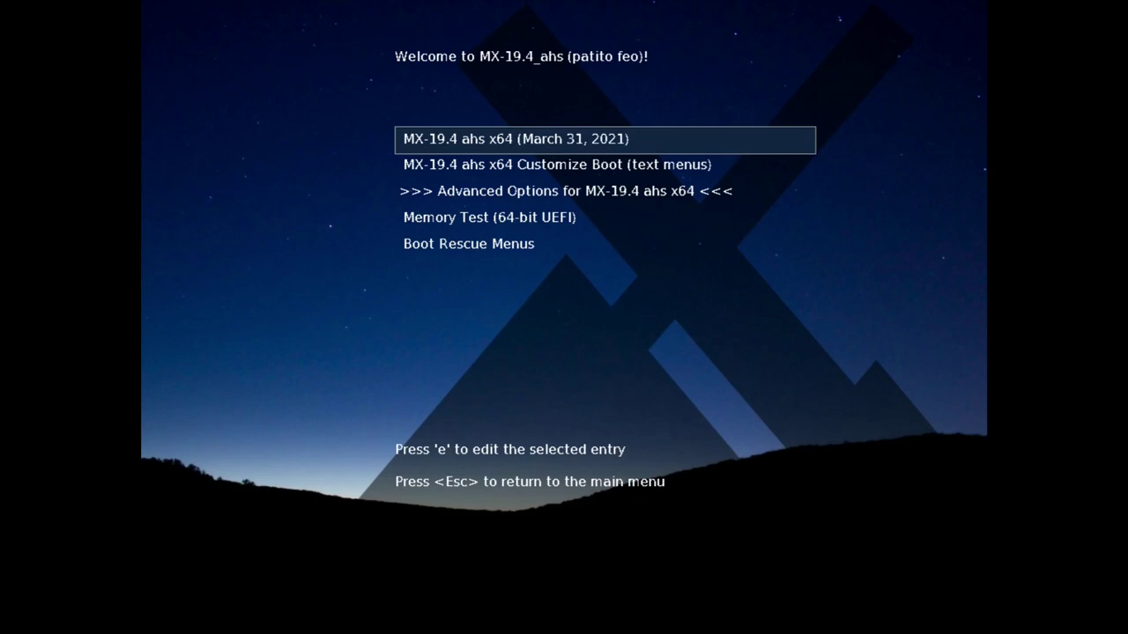
key(Down)
key(Up)
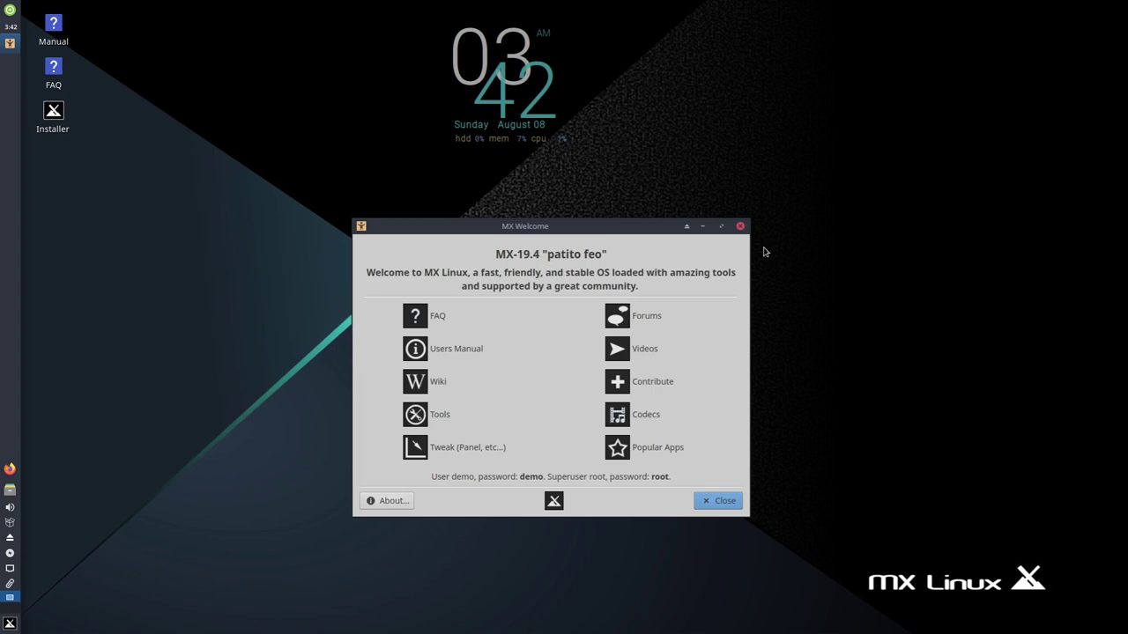
- Close MX Welcome, dismiss the installer error, and add the German (no dead keys) layout
click(740, 225)
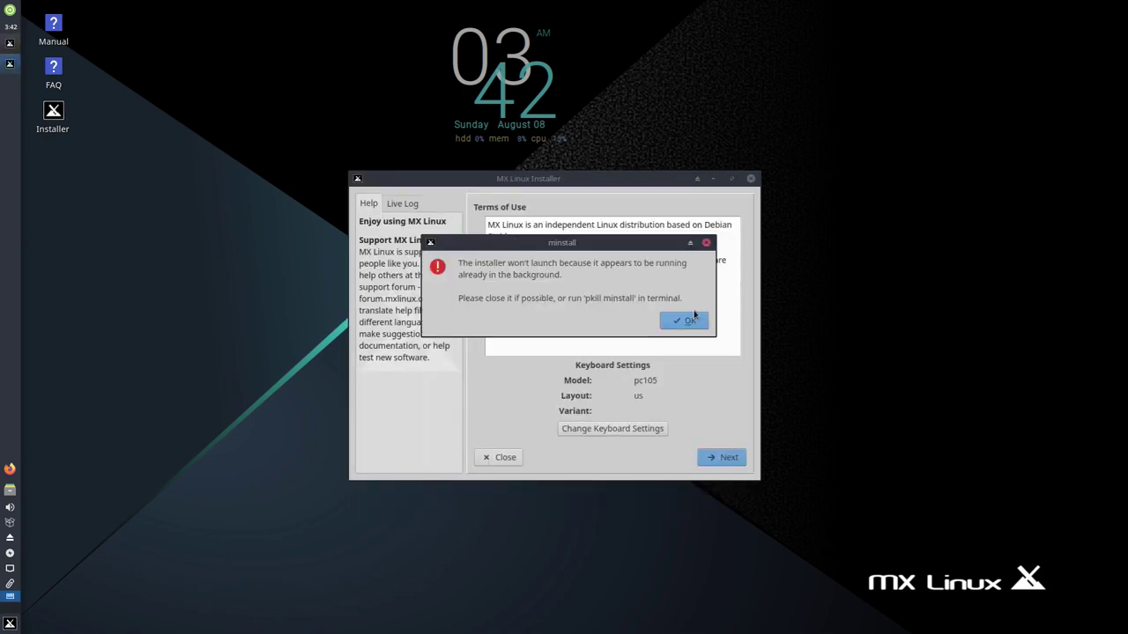
click(688, 320)
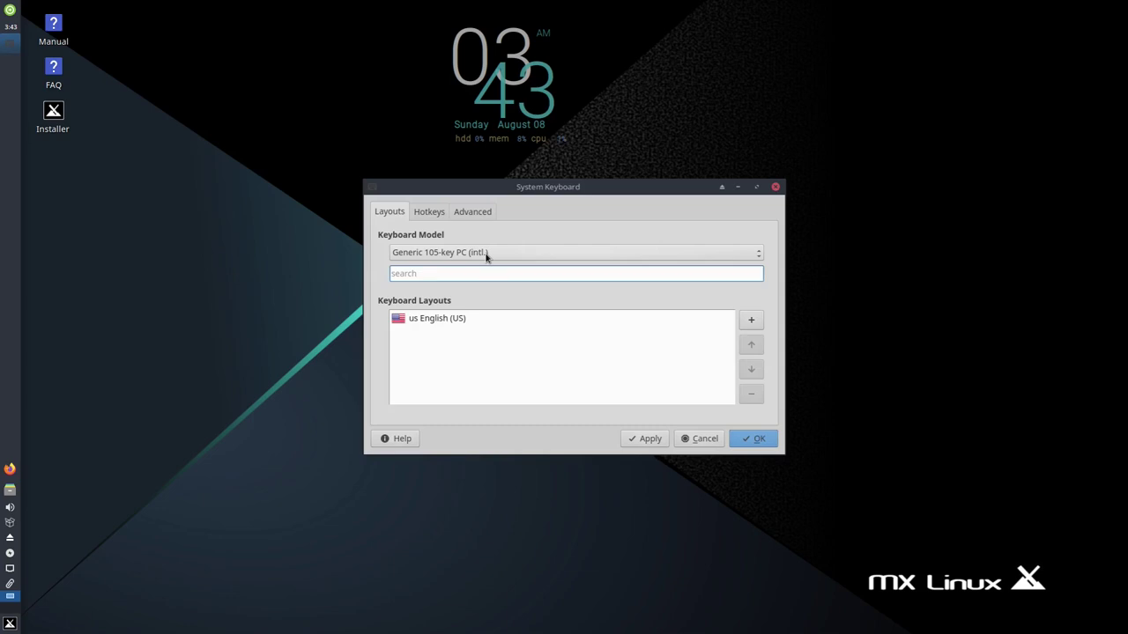
click(751, 321)
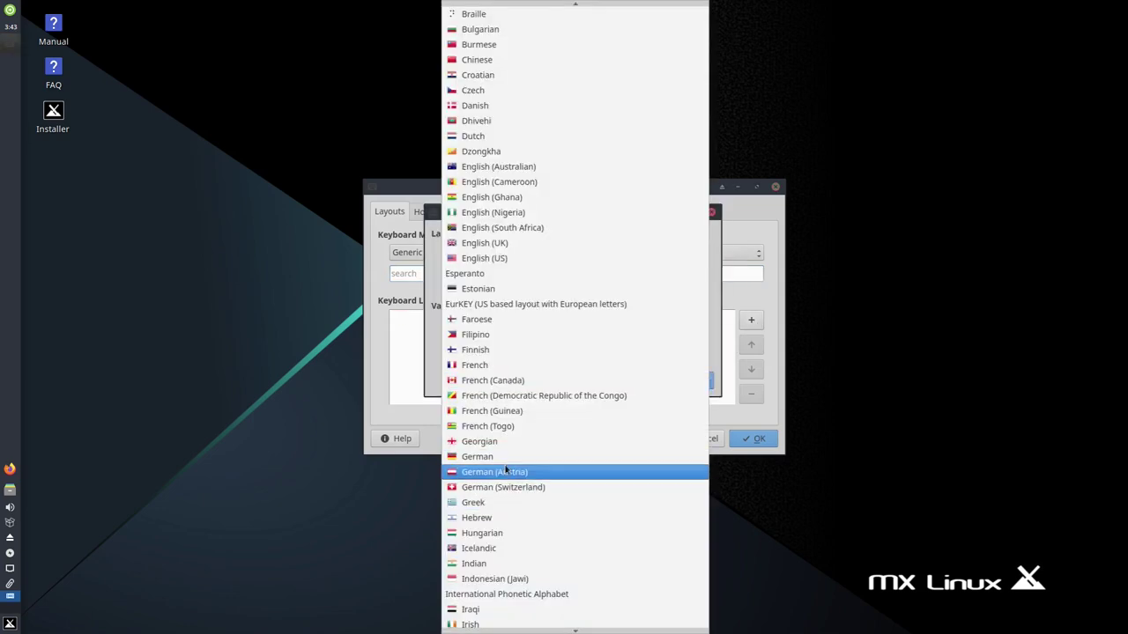
click(506, 465)
click(511, 337)
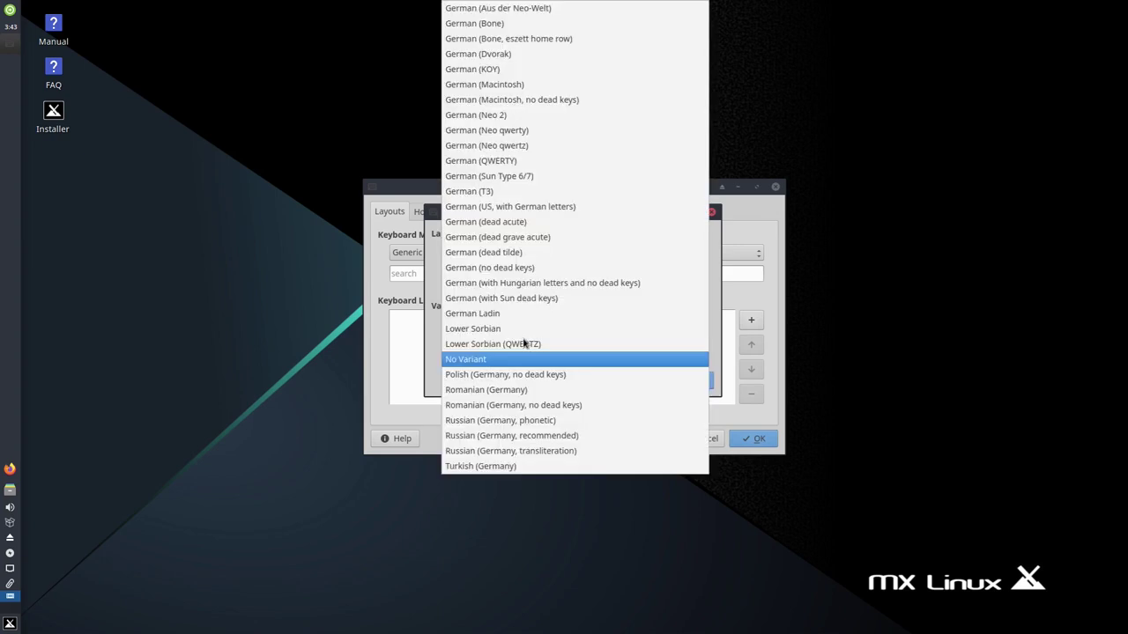
click(525, 268)
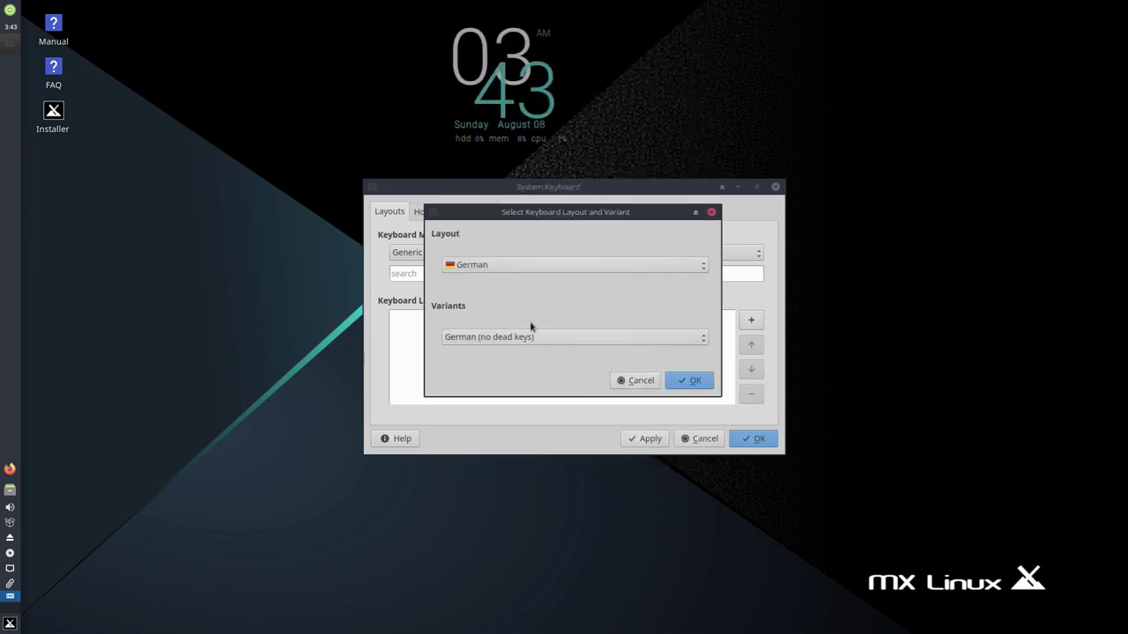
click(691, 385)
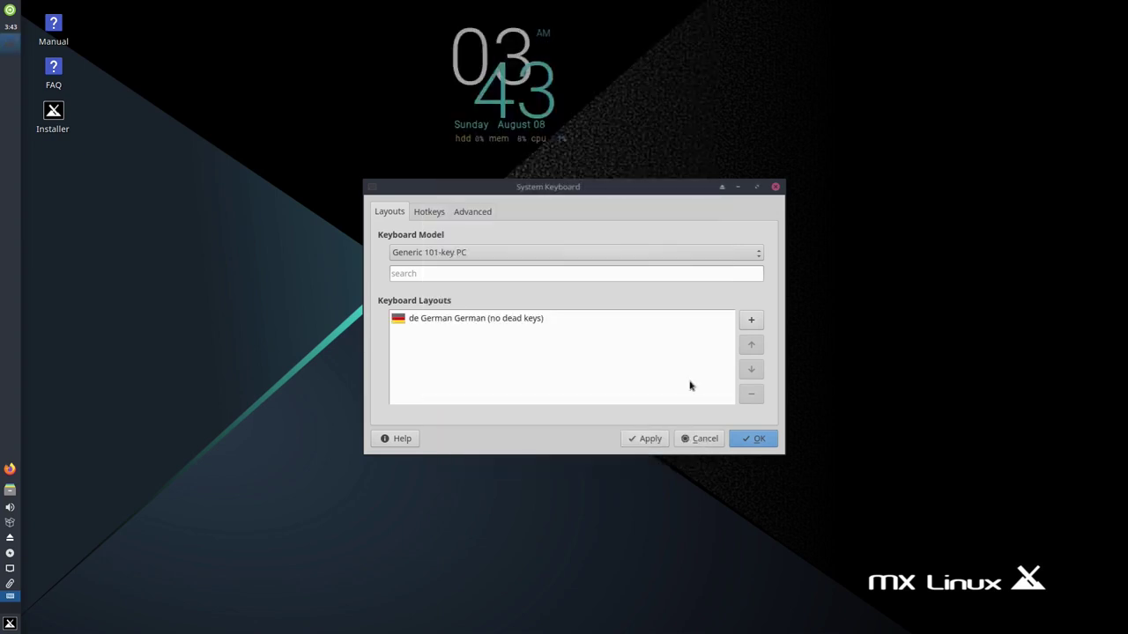
- Apply the German nodeadkeys layout with pc101 model and return to the installer
click(480, 321)
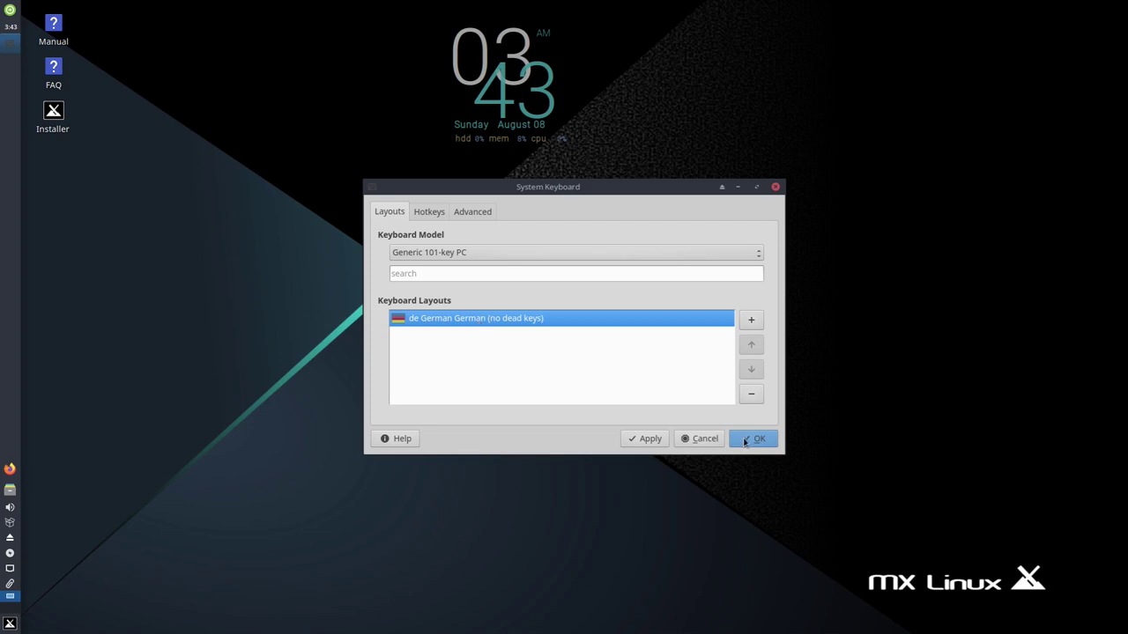
click(638, 440)
click(432, 272)
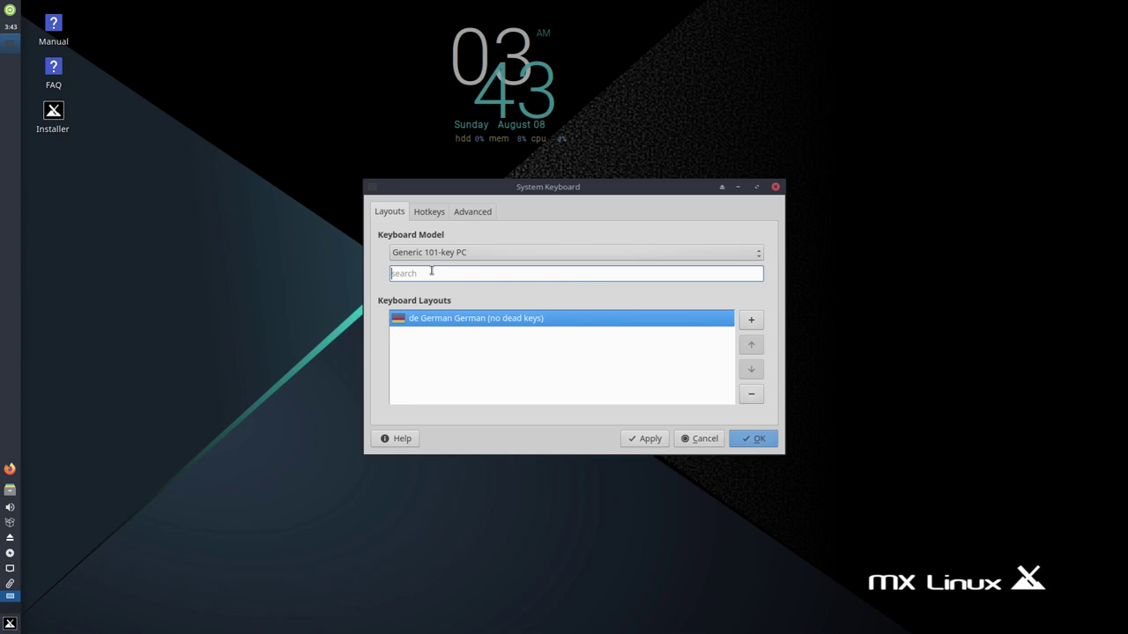
text(")
key(BackSpace)
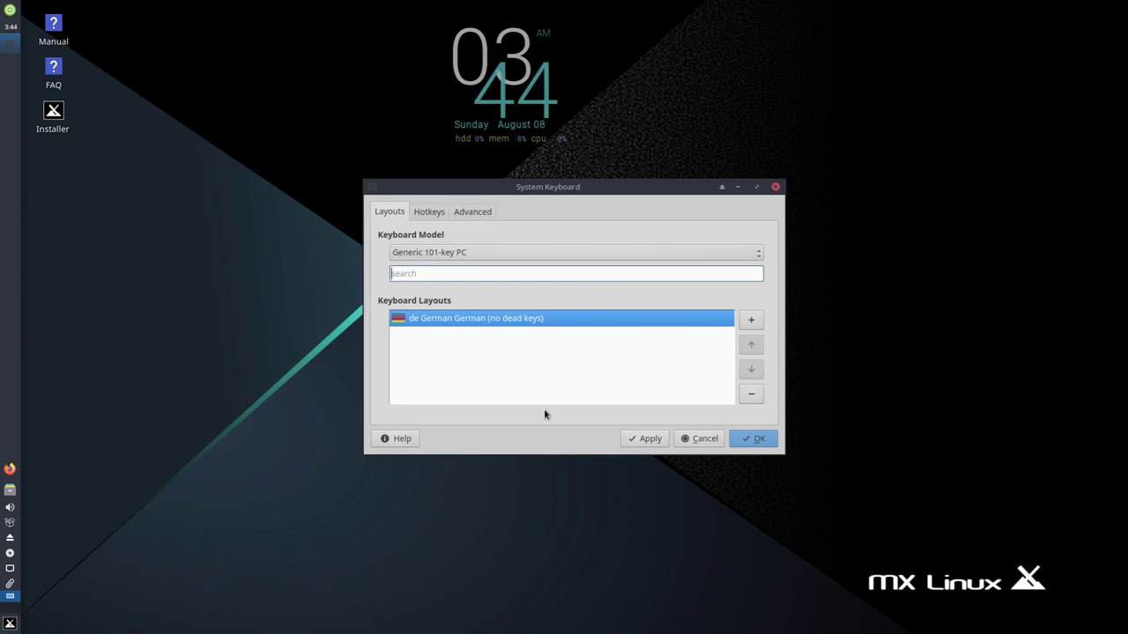
click(759, 438)
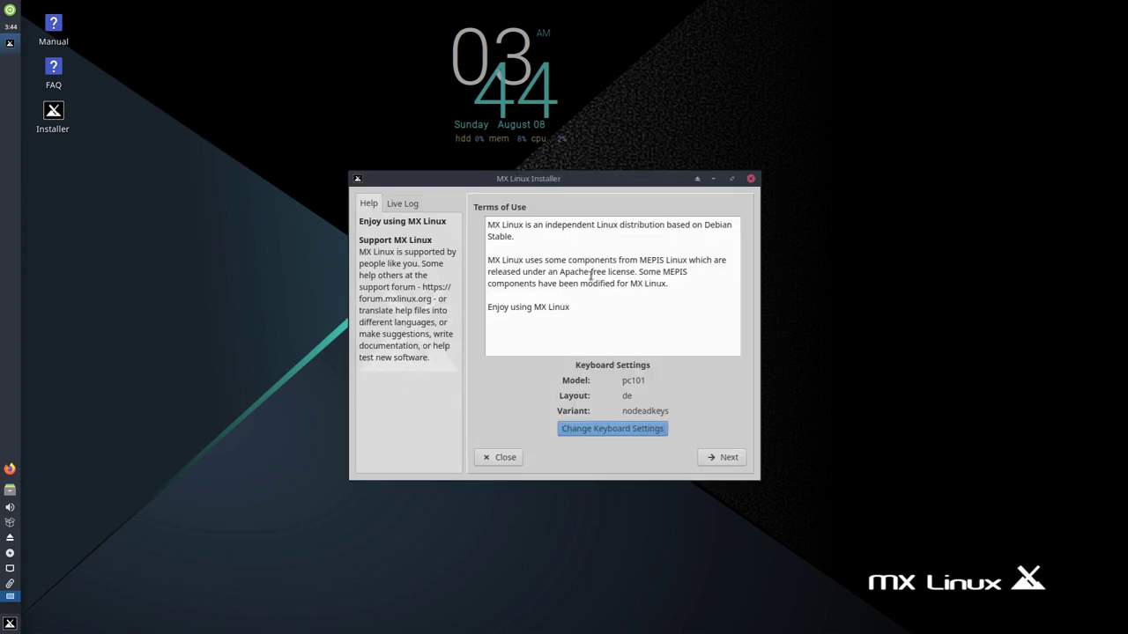
- Accept the terms and auto-install on the entire 60.0 GB vda disk, confirming the format
click(731, 458)
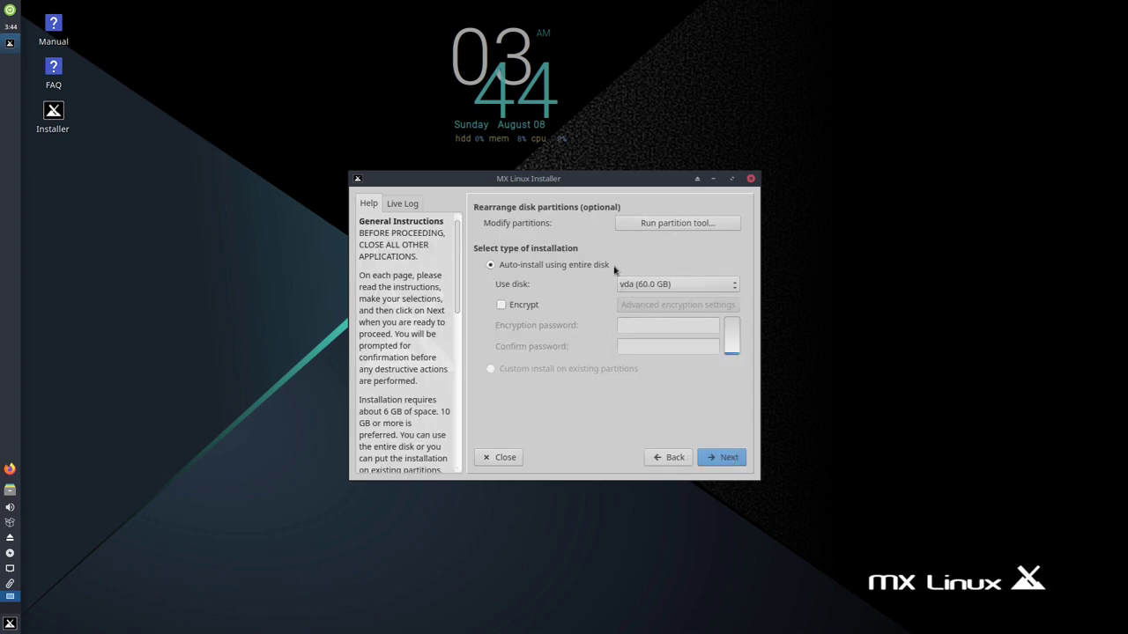
click(662, 284)
click(664, 284)
click(721, 458)
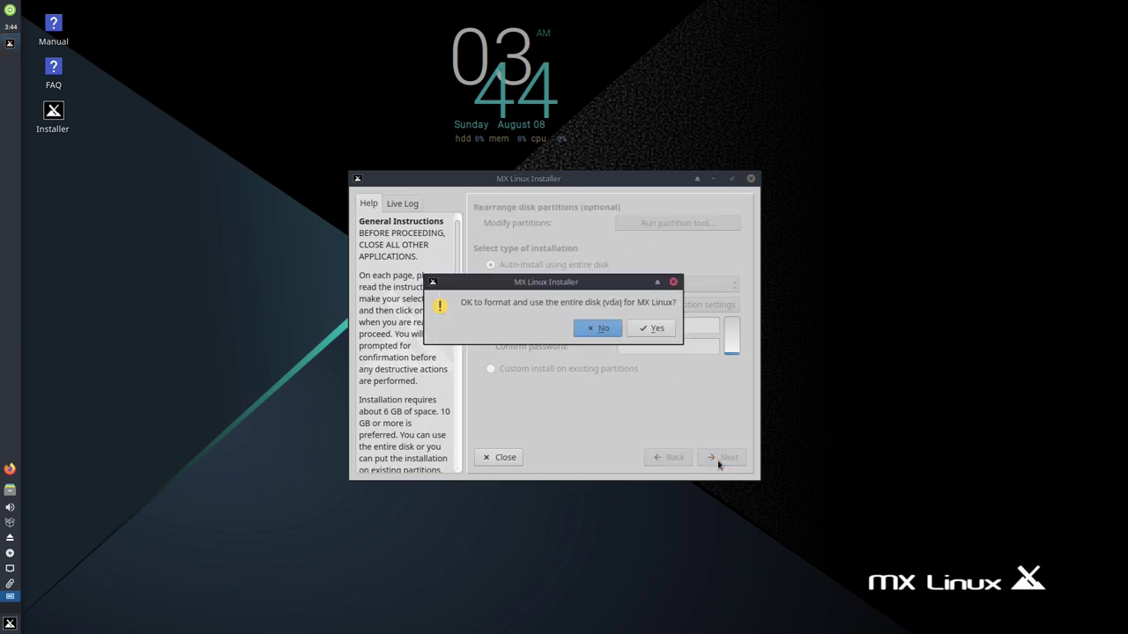
click(655, 328)
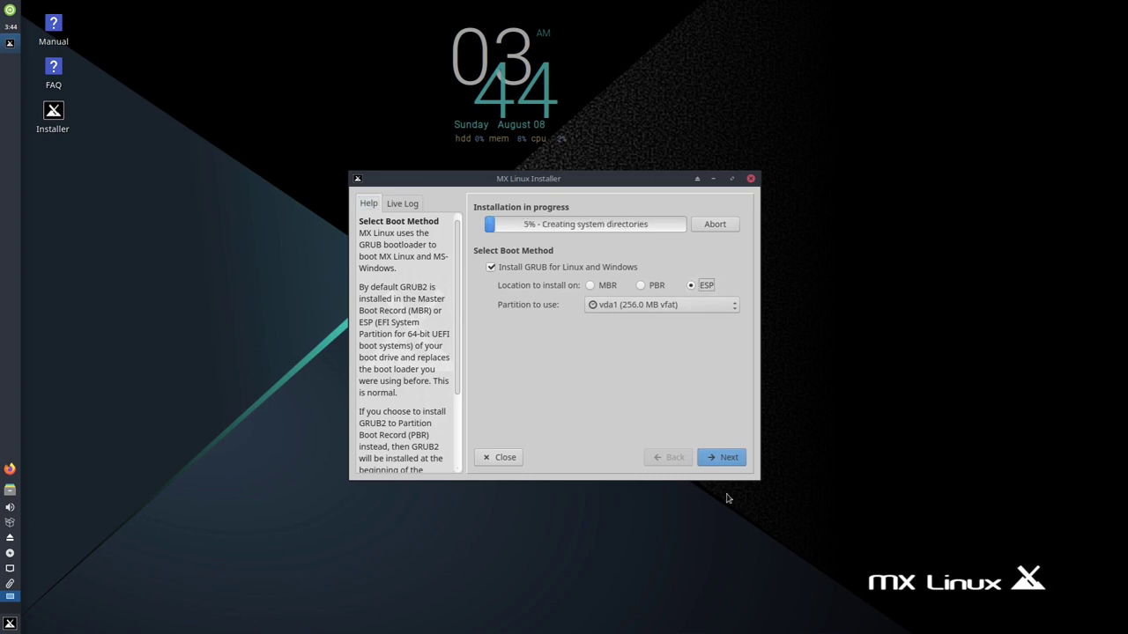
- Keep vda1 as the boot partition and accept the boot method
click(696, 306)
click(682, 382)
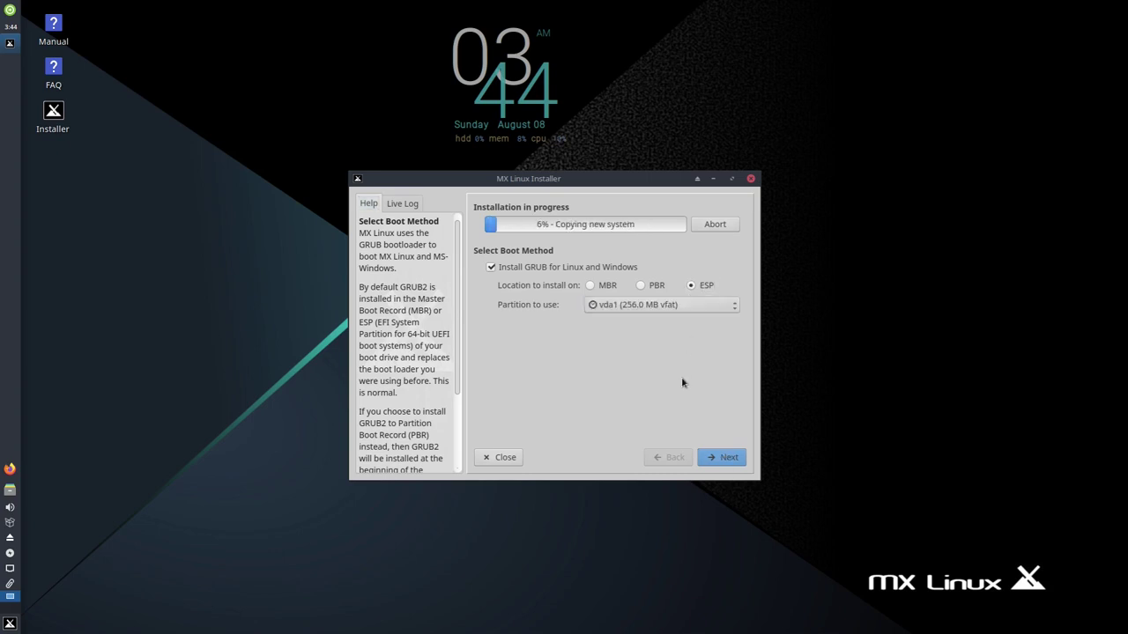
click(726, 461)
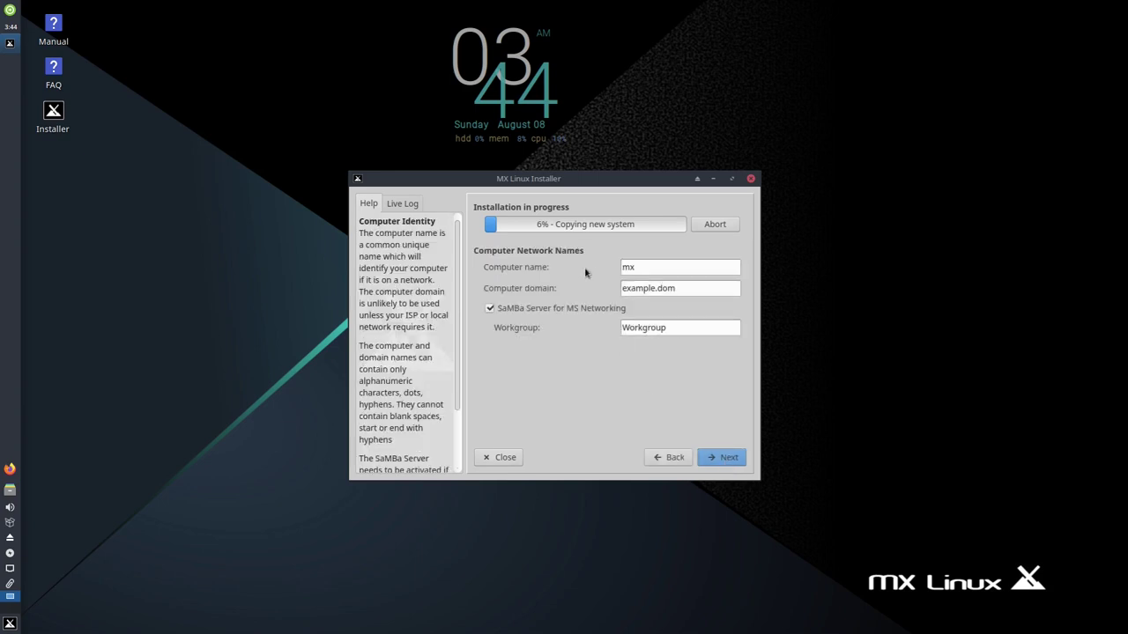
- Set the computer domain to mx.localdomain and disable the SaMBa server
click(672, 270)
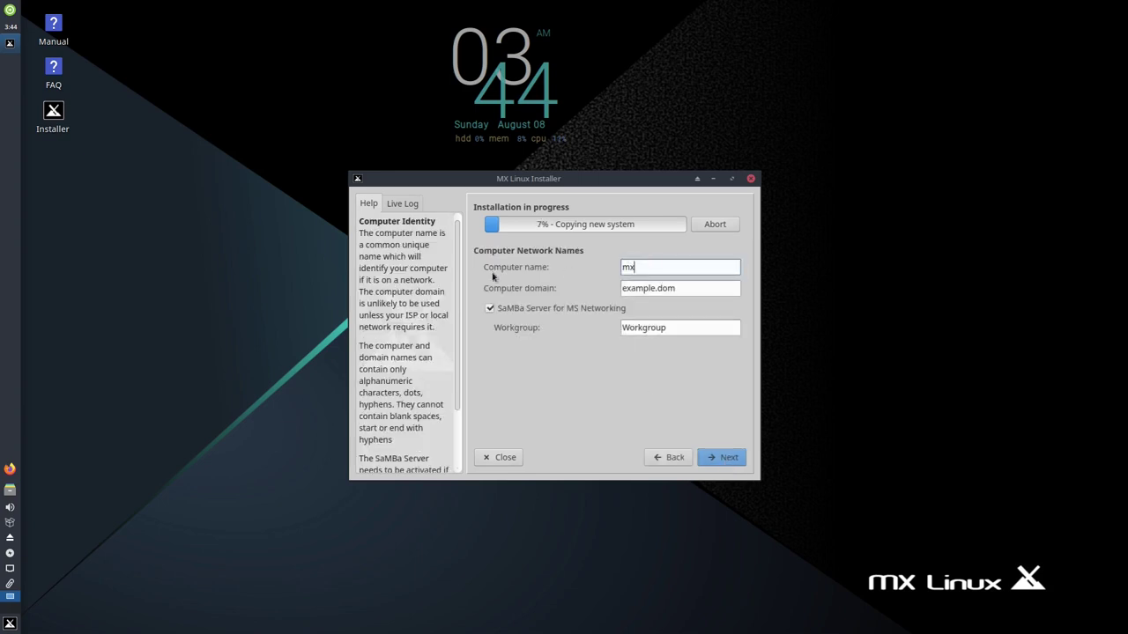
triple_click(690, 294)
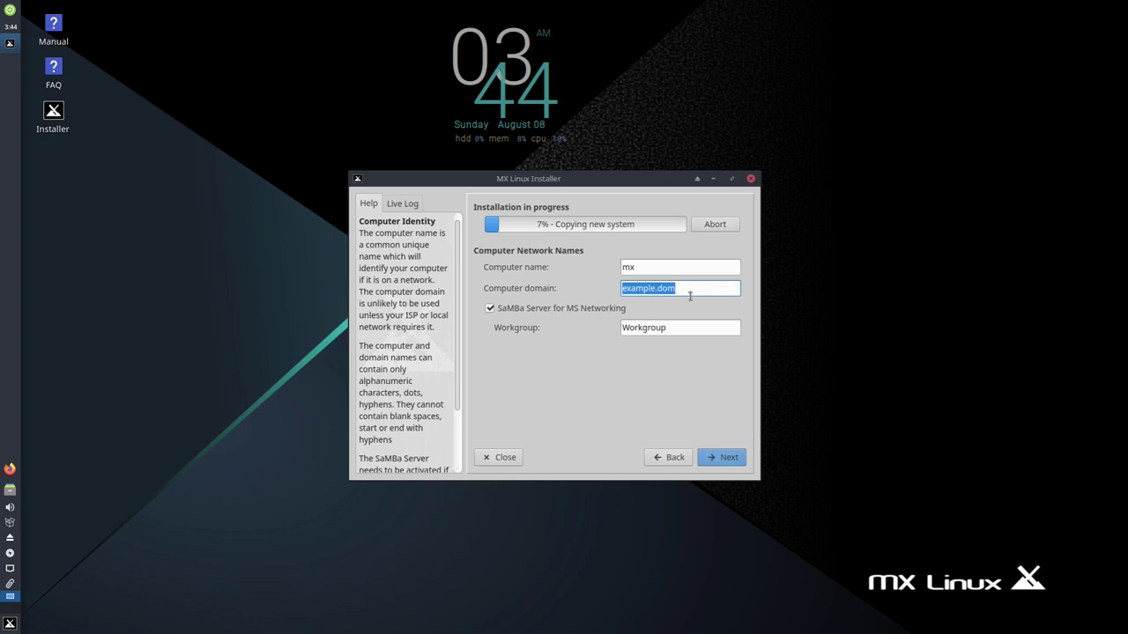
text(mx.localdomain)
key(Tab)
key(Tab)
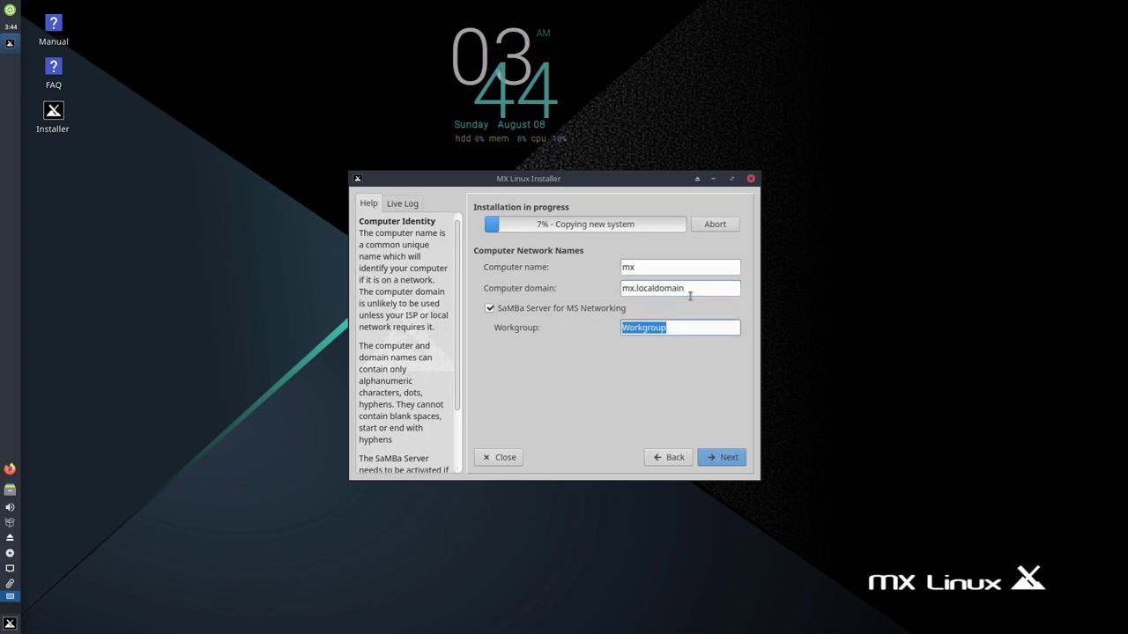
click(629, 312)
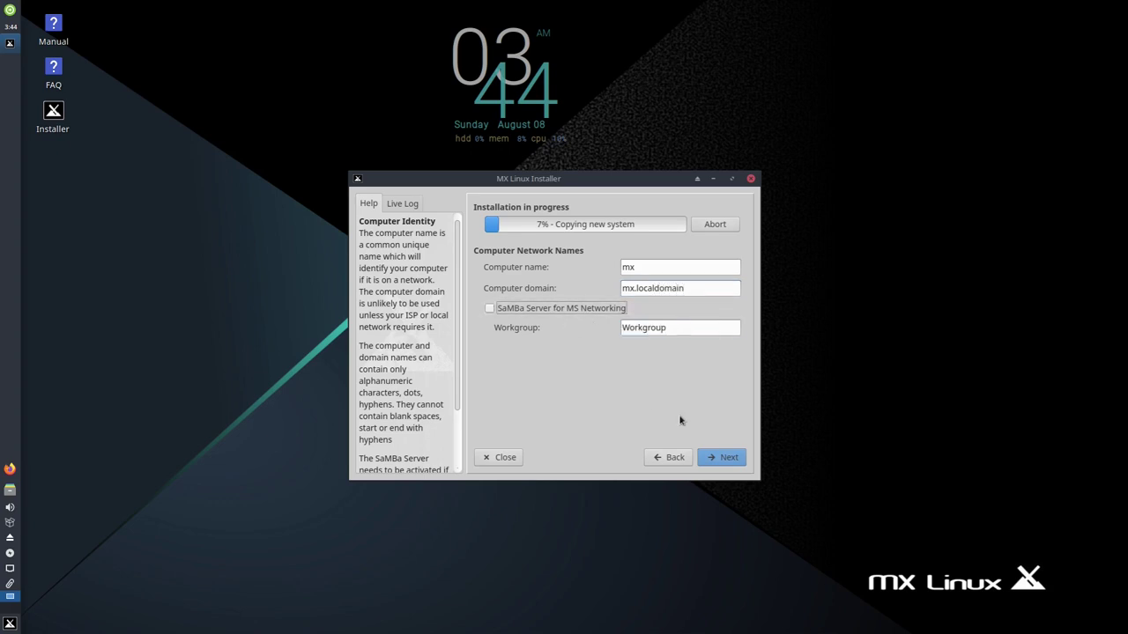
click(722, 460)
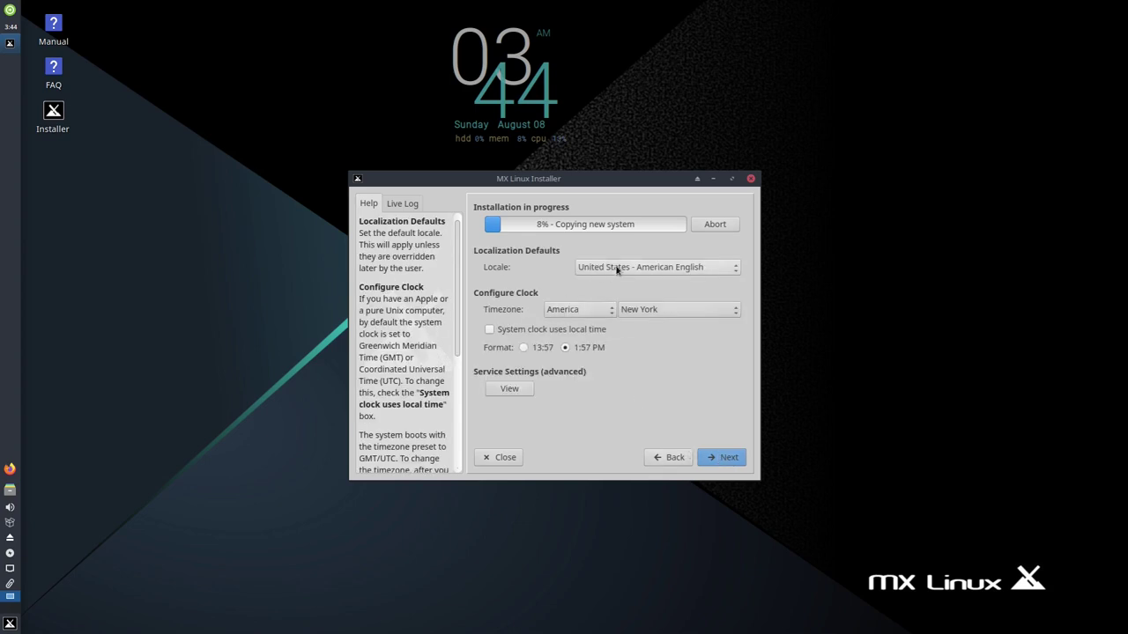
- Set the locale to Deutschland - Deutsch
click(617, 269)
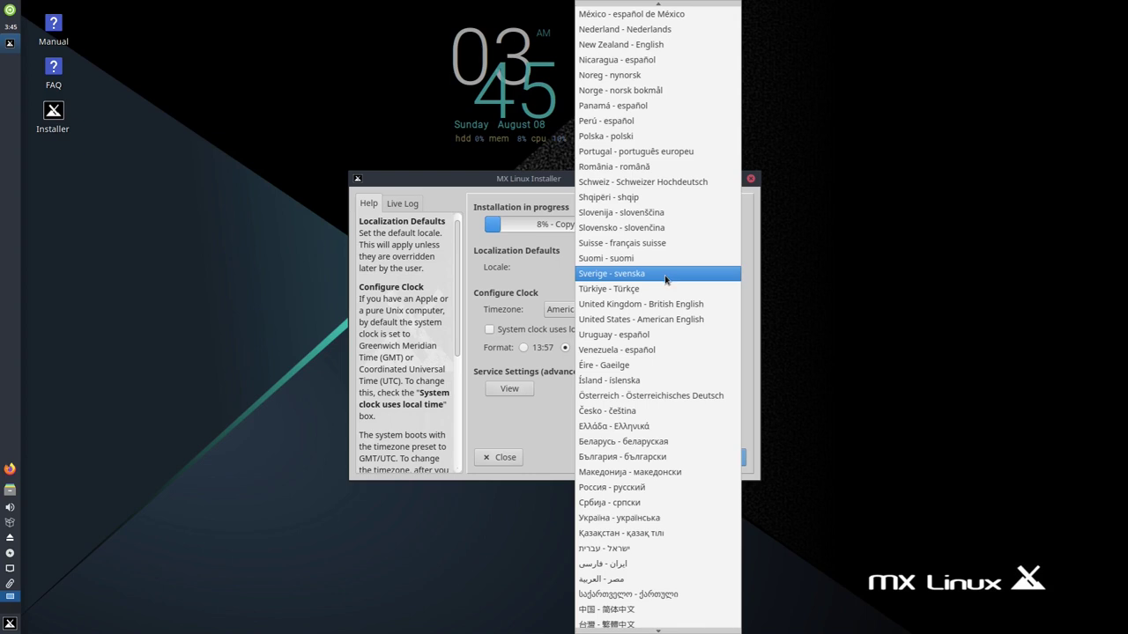
scroll(665, 280, down, 1)
scroll(666, 280, up, 8)
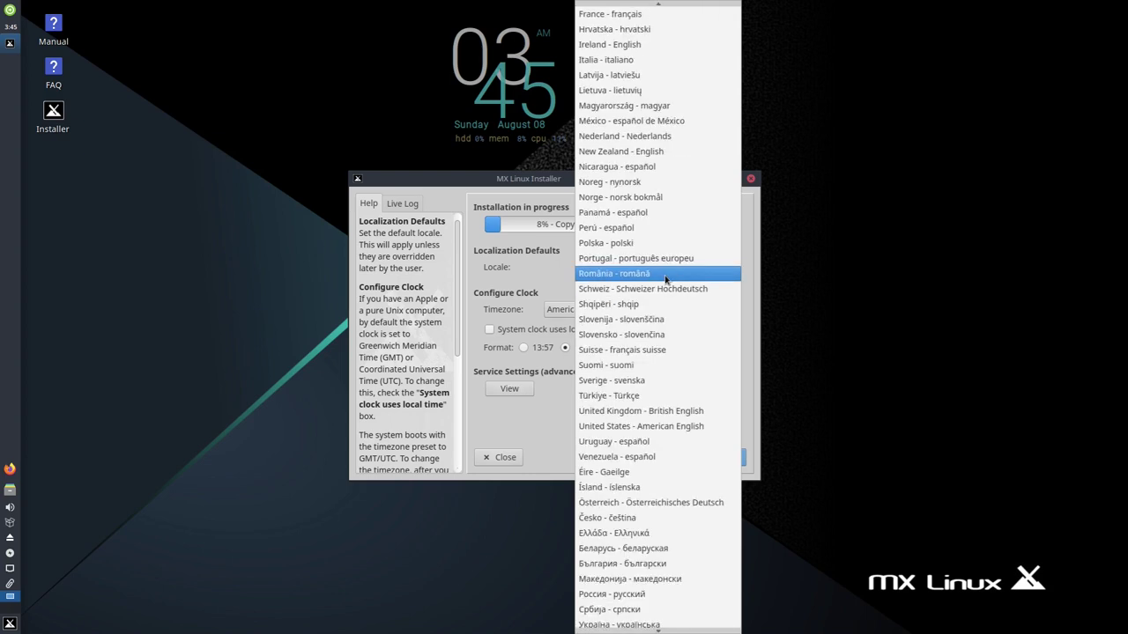
scroll(665, 279, up, 1)
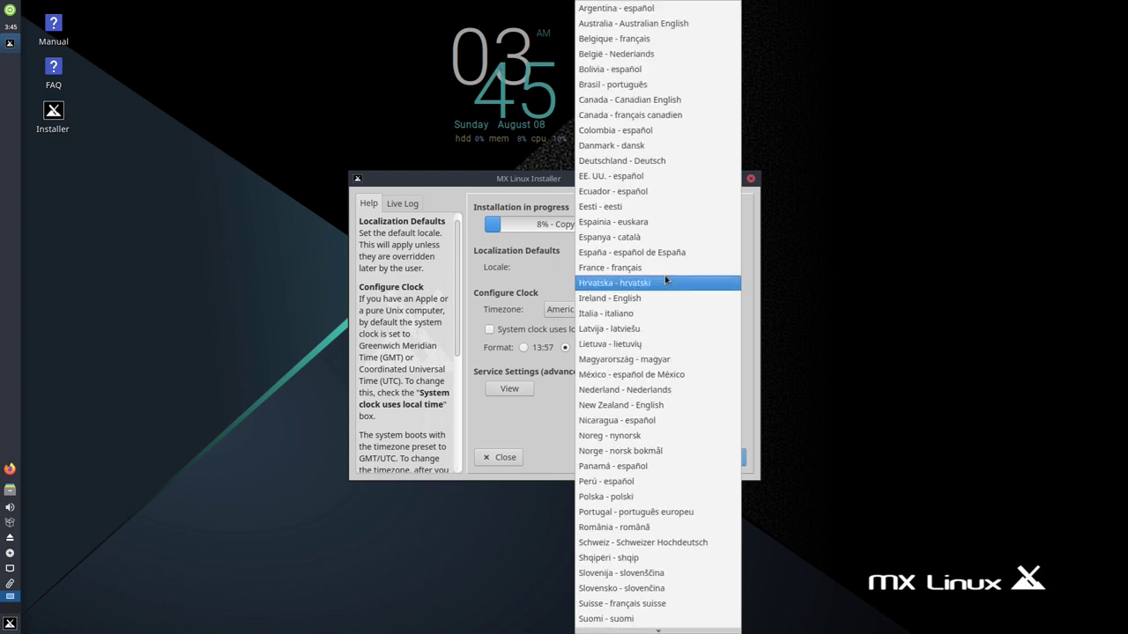
click(636, 162)
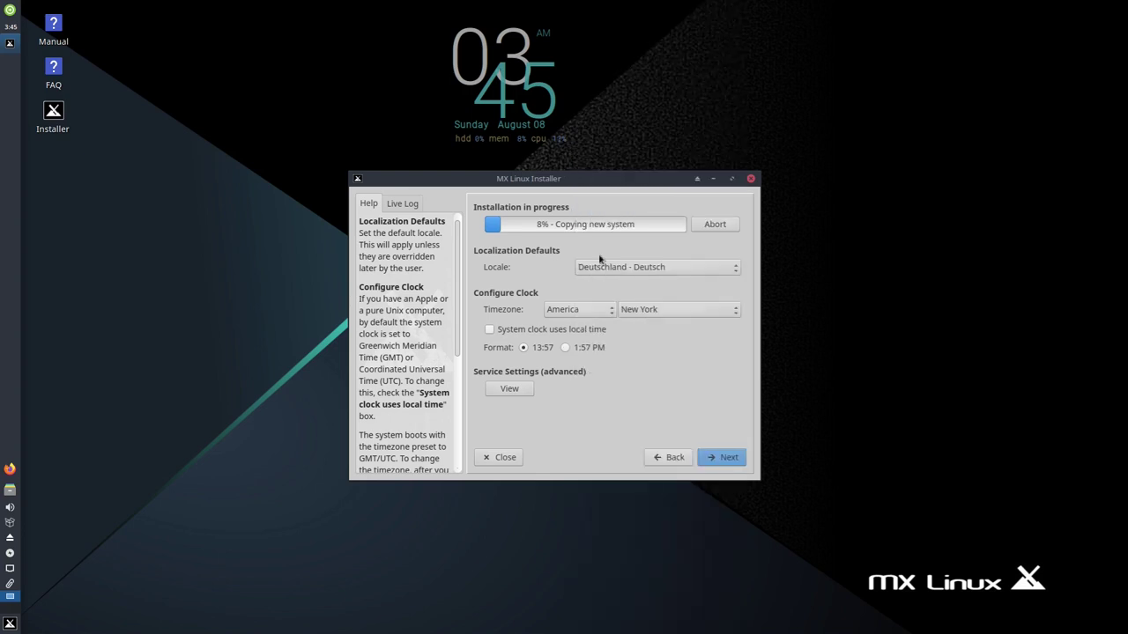
- Set the clock timezone to Europe/Berlin
click(575, 311)
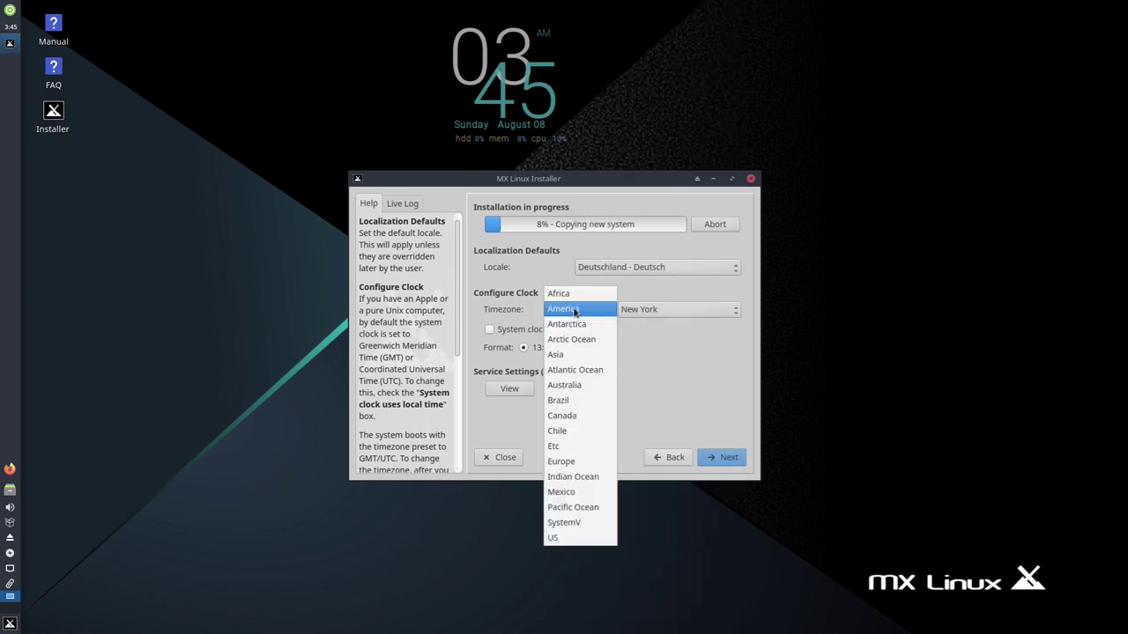
click(561, 461)
click(702, 310)
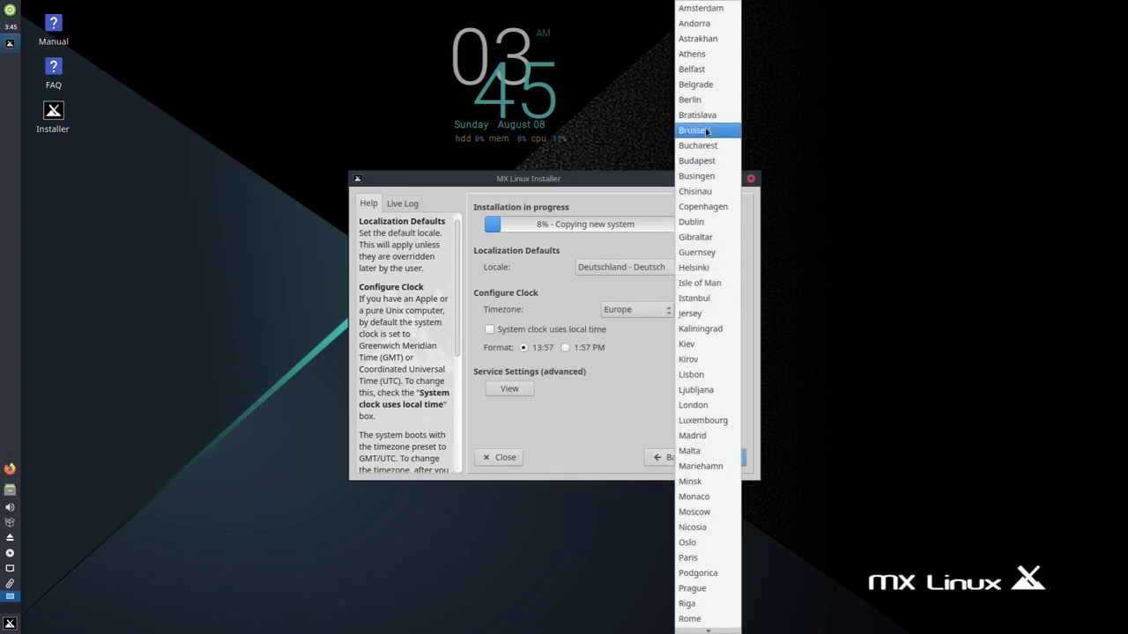
click(698, 100)
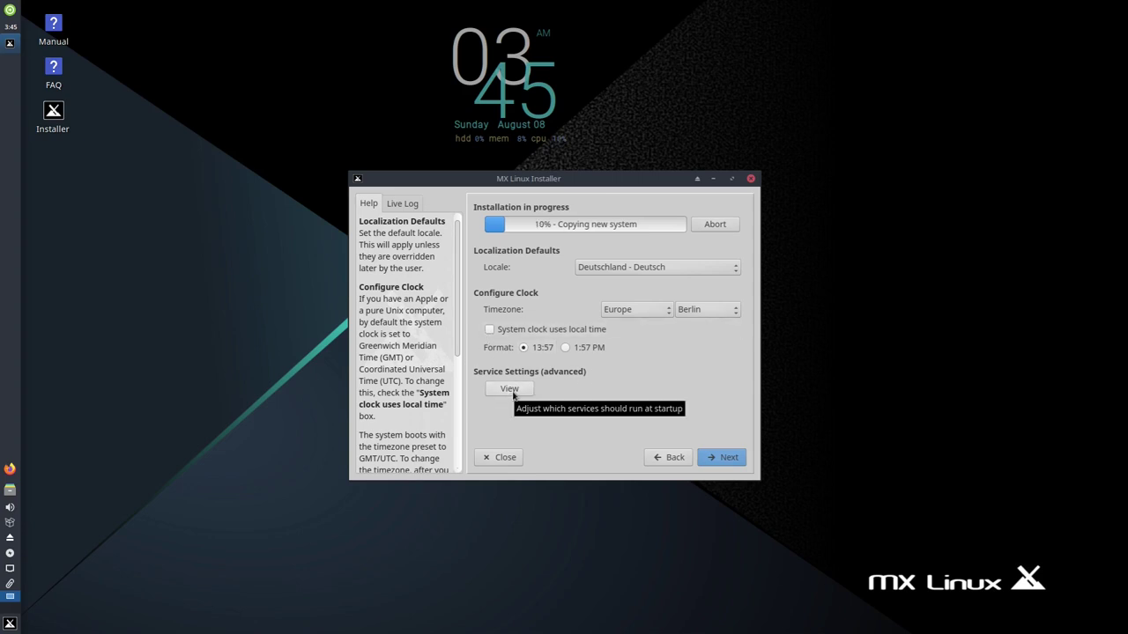
- Review the startup services, leave them all enabled, and continue to account setup
click(513, 394)
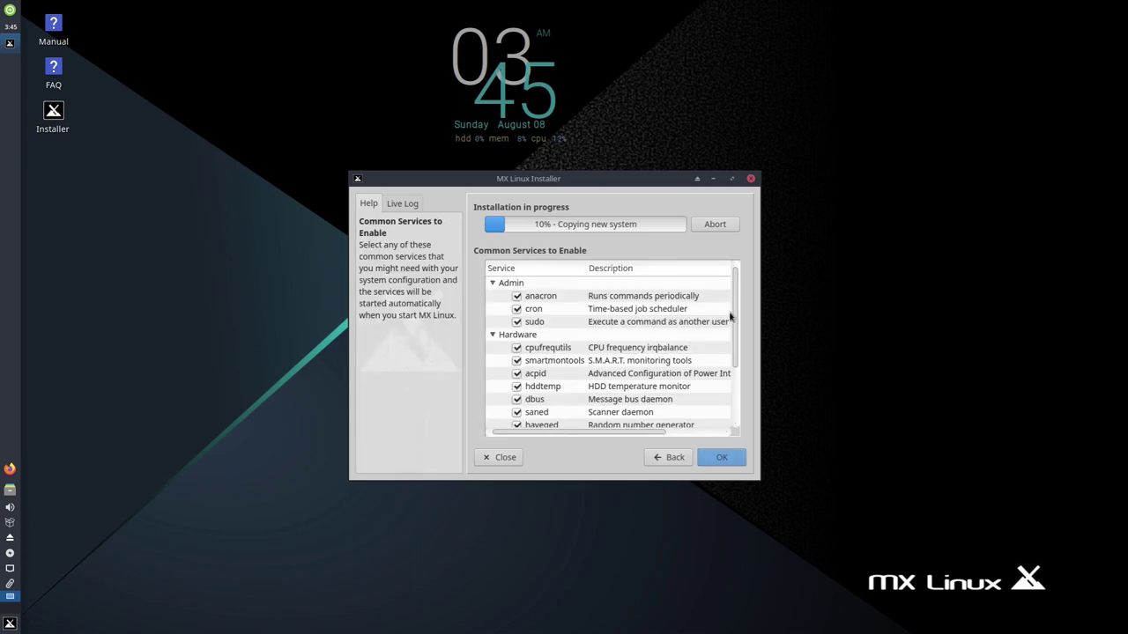
mouse_move(733, 318)
mouse_down()
mouse_move(748, 392)
mouse_move(743, 311)
mouse_up()
click(723, 460)
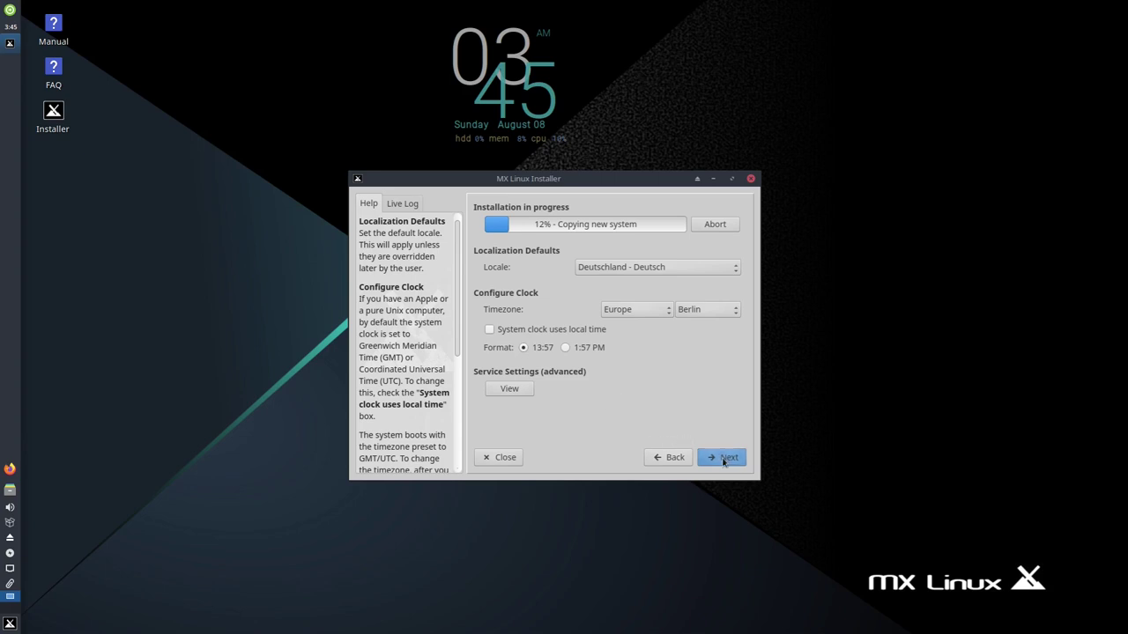
click(723, 457)
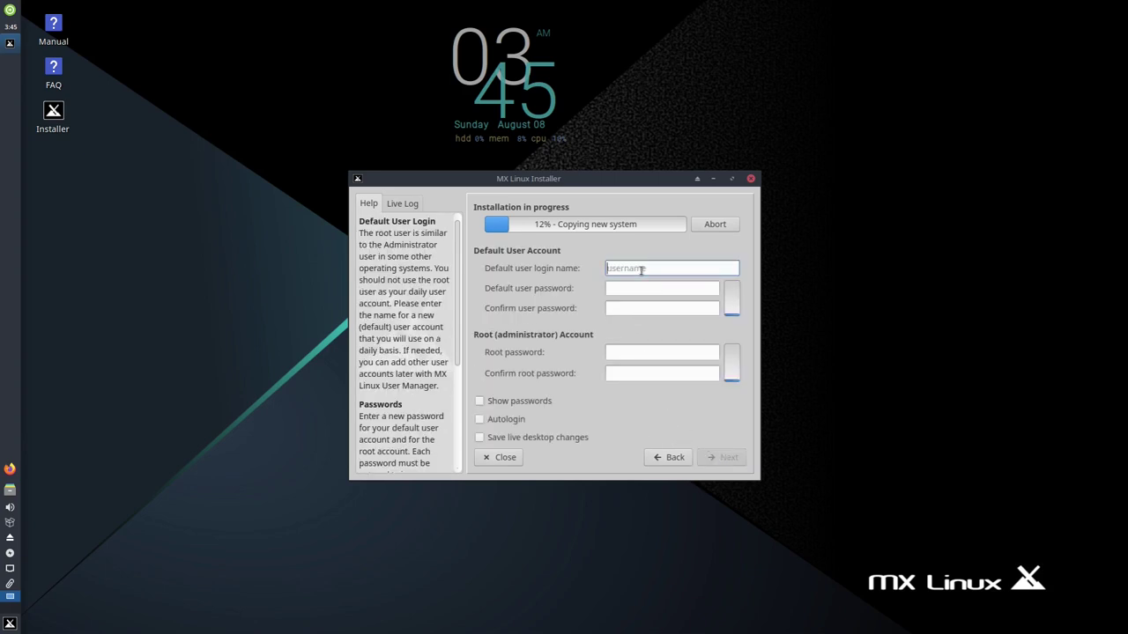
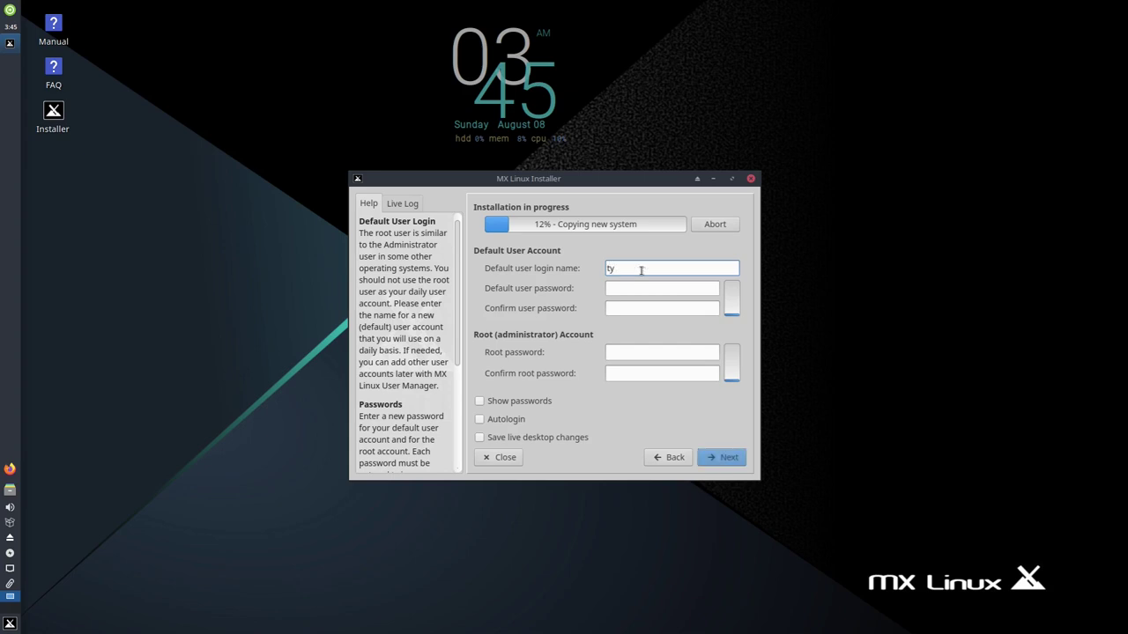
- Enter the default login name and matching user and root passwords, then continue
key(Tab)
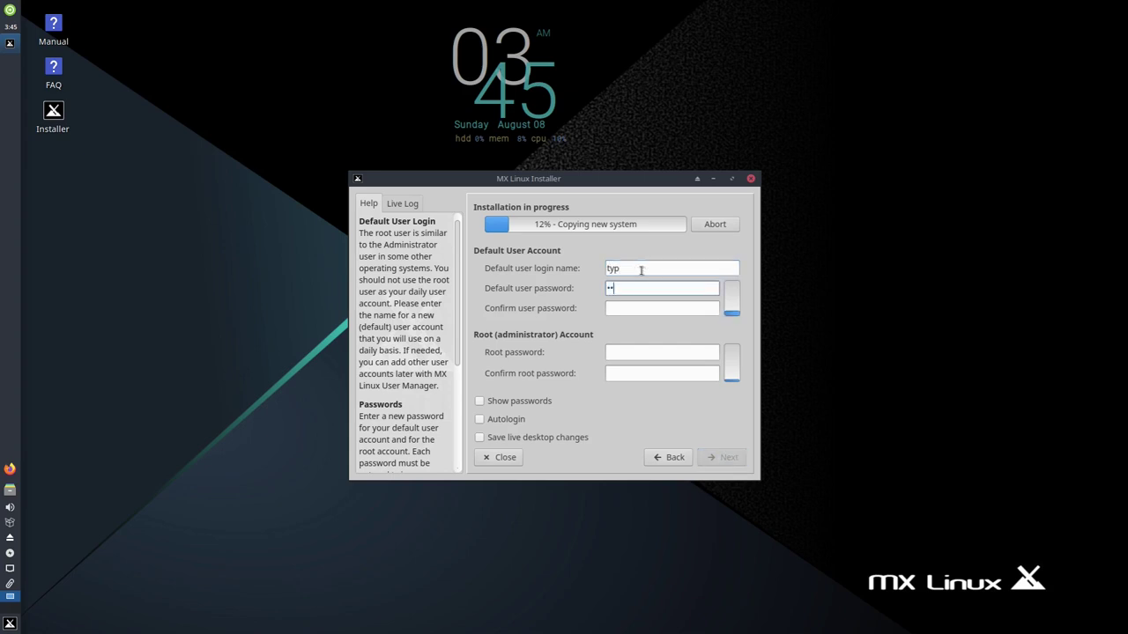
key(Tab)
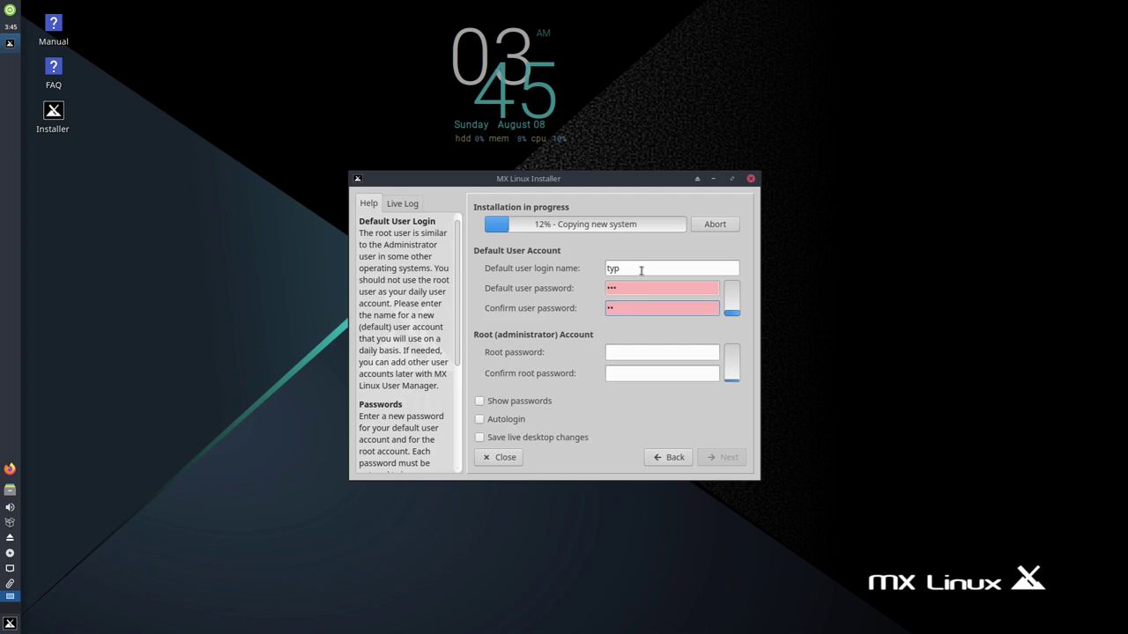
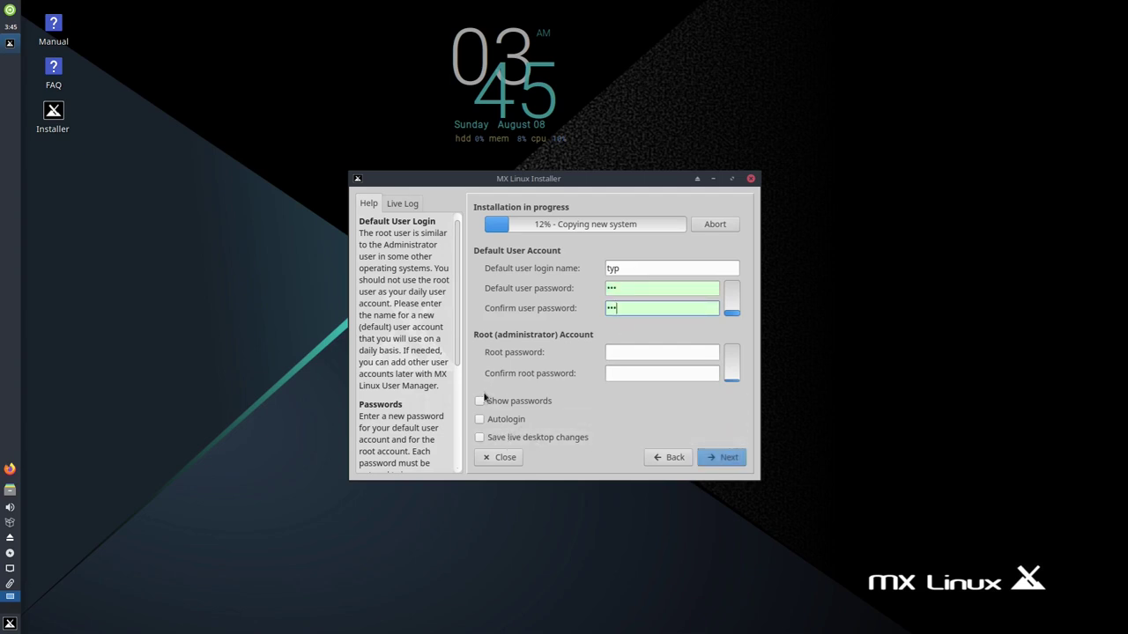
click(647, 351)
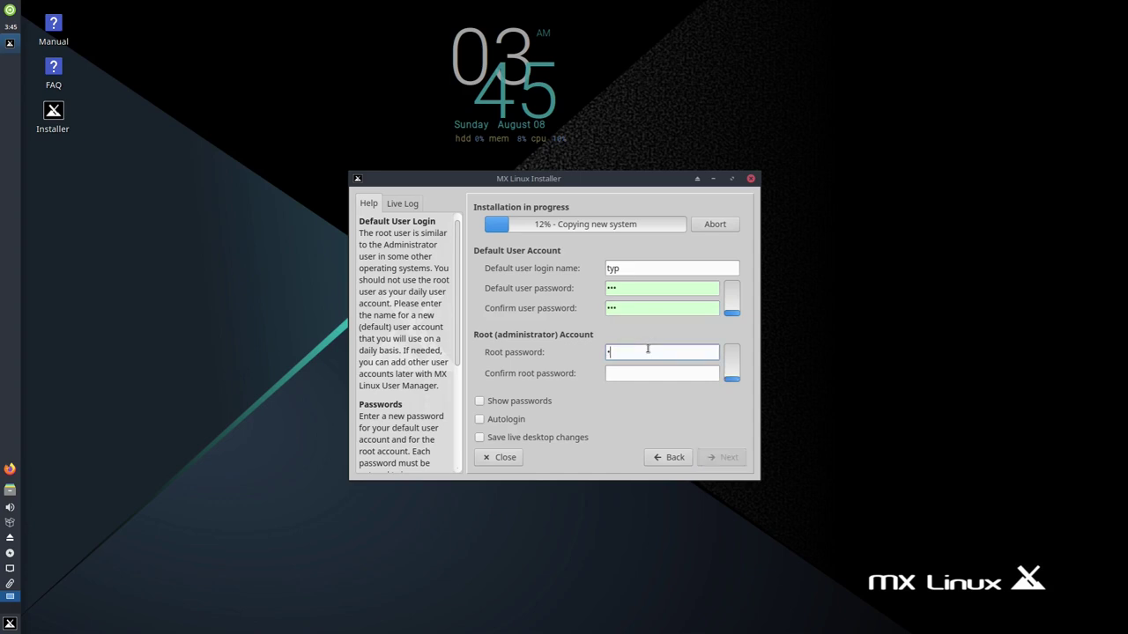
key(Tab)
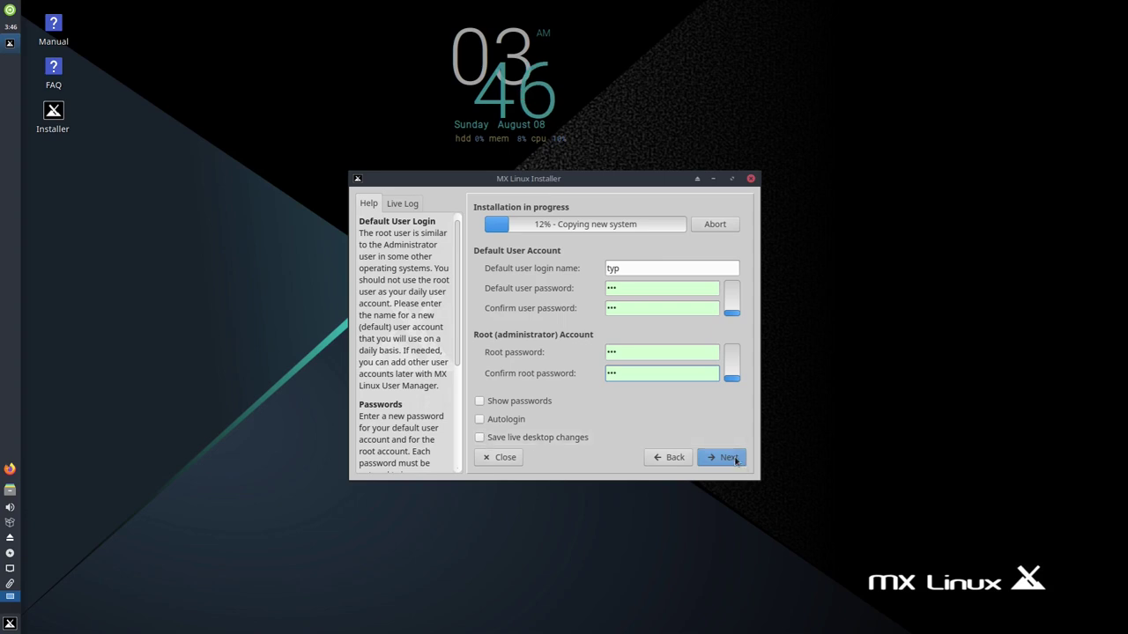
click(735, 460)
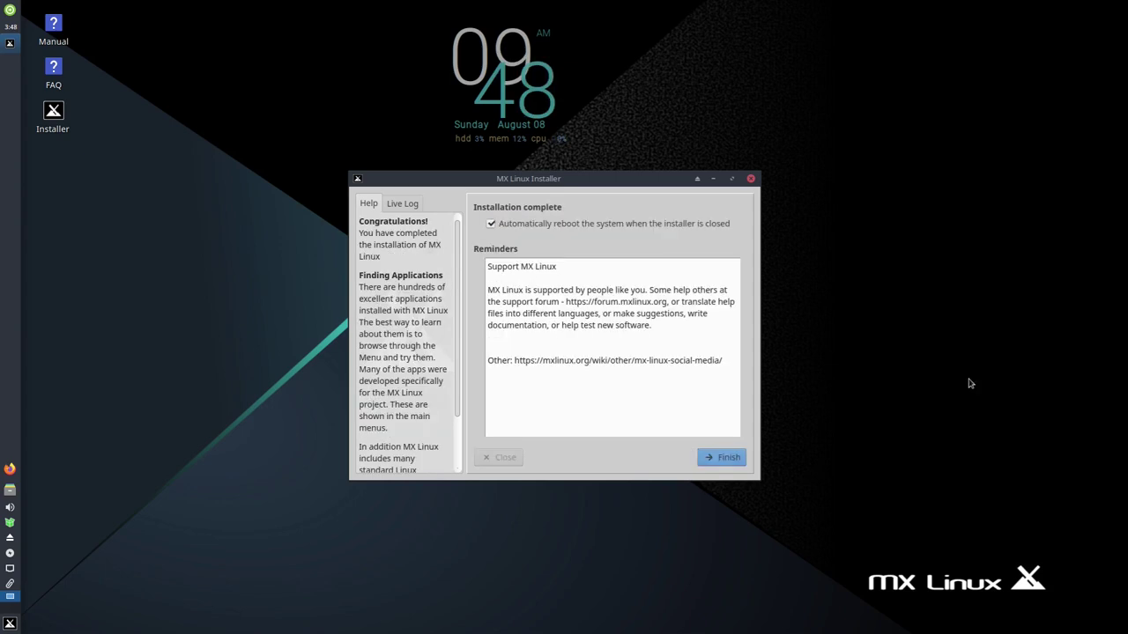
- Finish the installation and boot the MX 19.4 patito feo GRUB entry
click(728, 459)
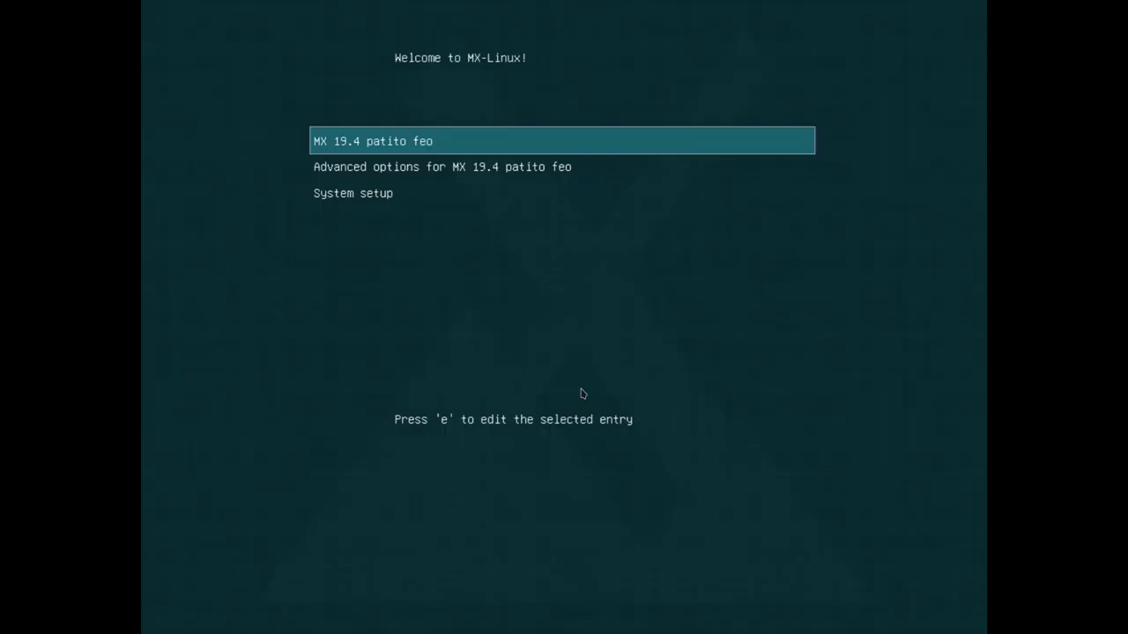
key(Return)
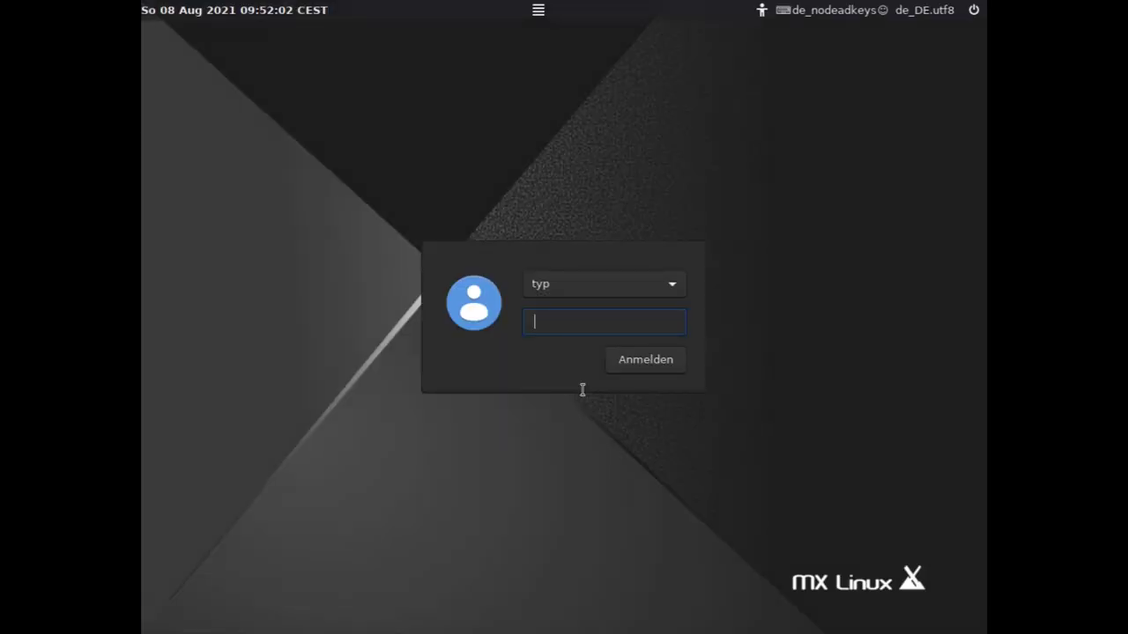
- Enter the user password at the LightDM login screen and log in
text(•••)
key(Return)
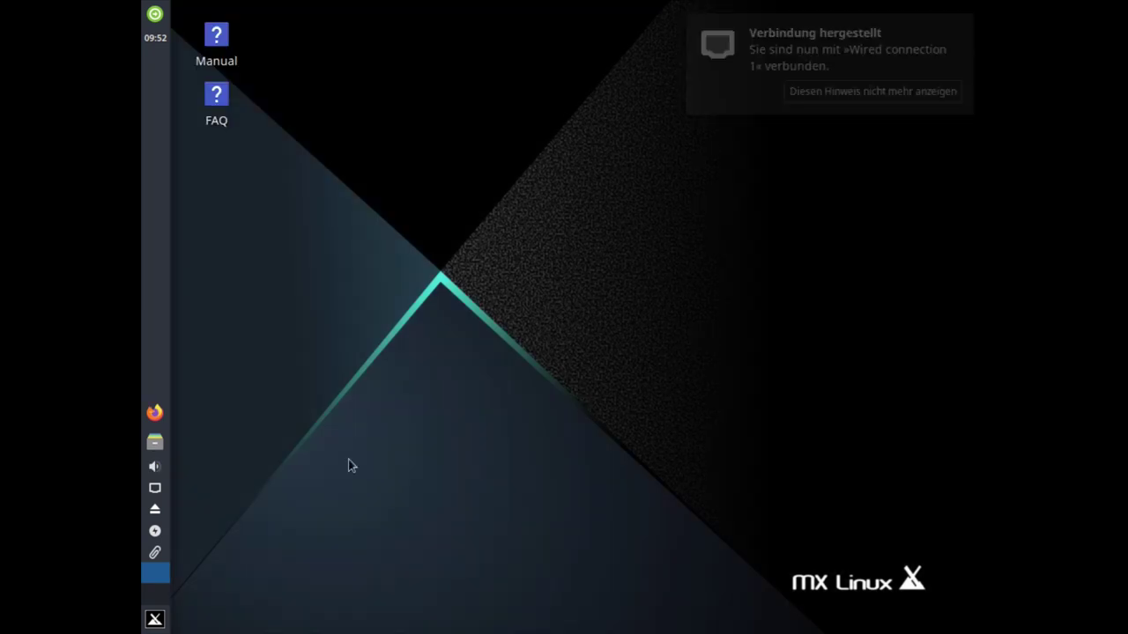
- Open the Applications Menu's System category and move the MX Willkommen window to the centre
right_click(483, 353)
click(197, 492)
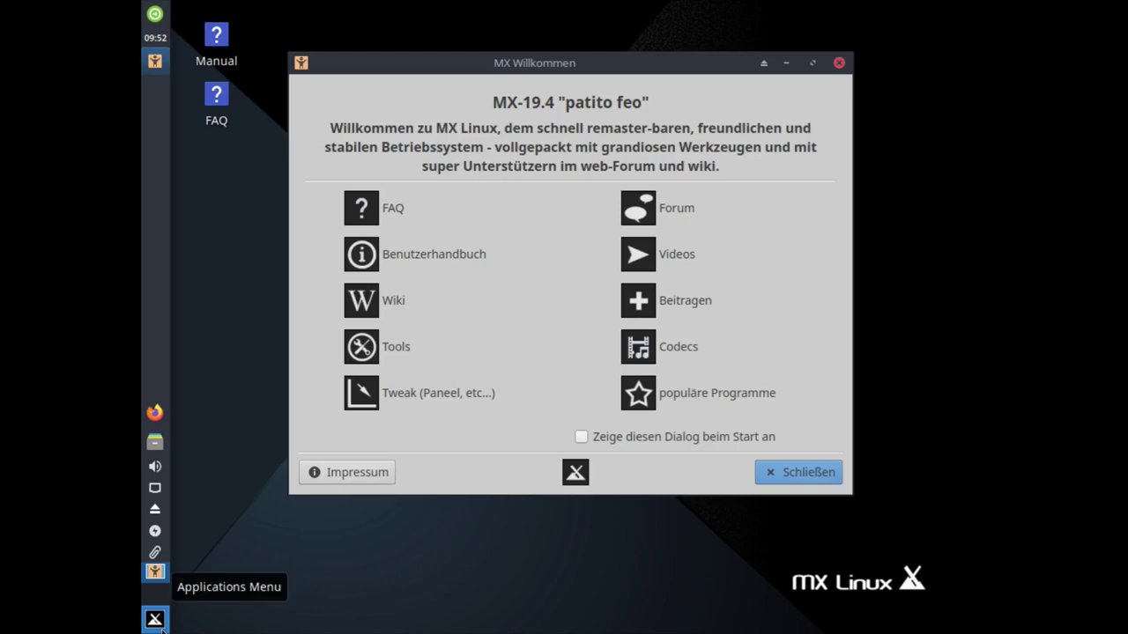
click(155, 621)
click(466, 518)
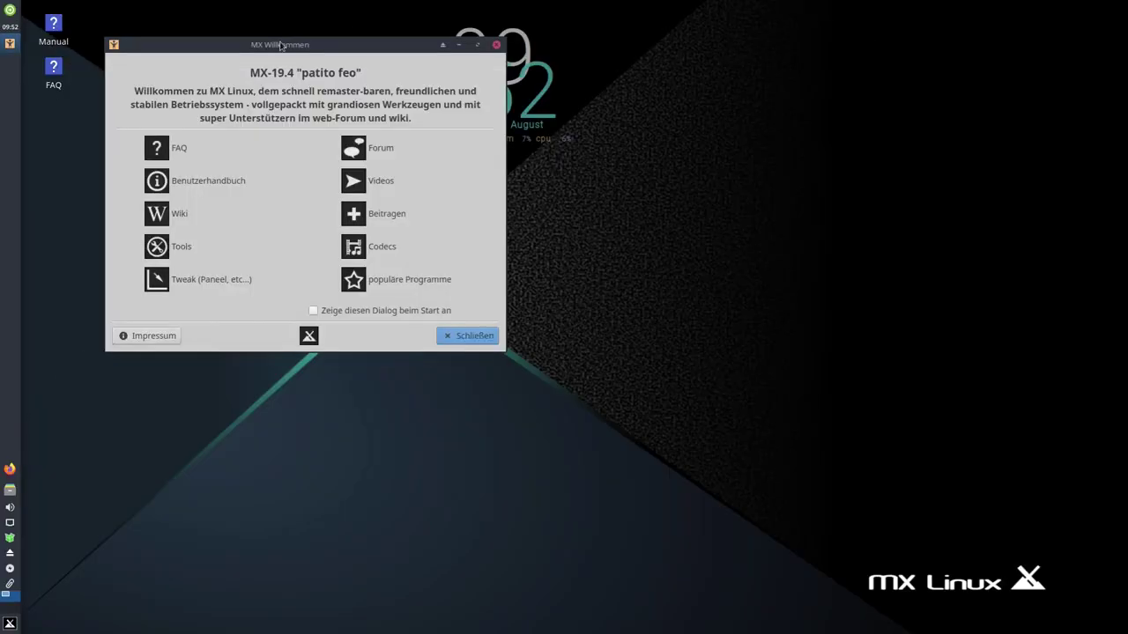
drag(282, 41, 518, 204)
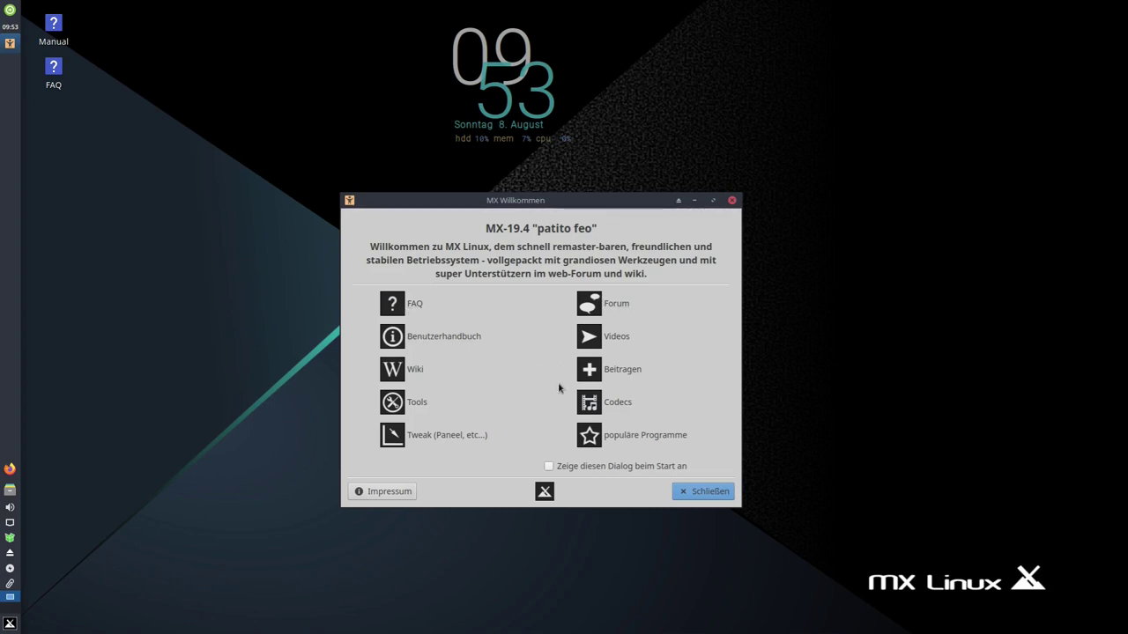
click(417, 403)
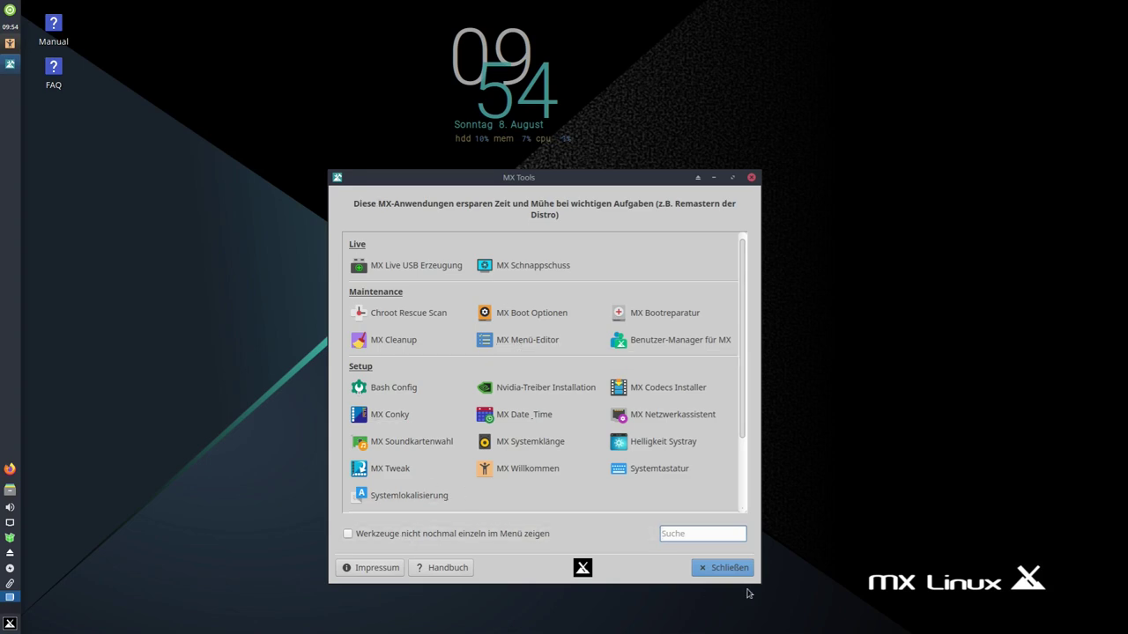
click(720, 568)
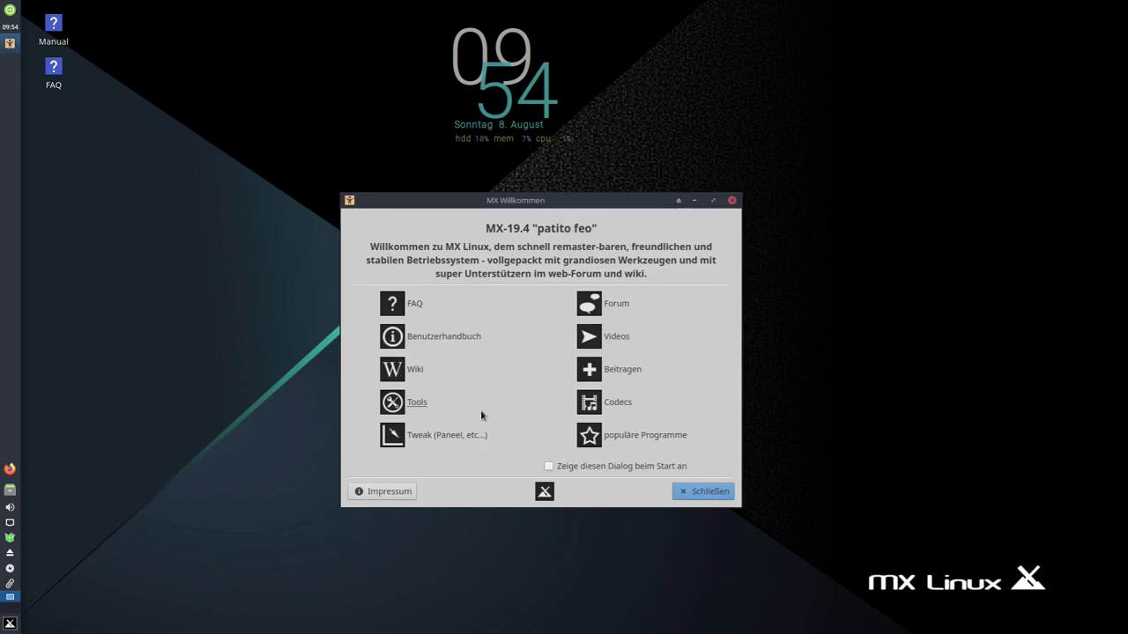
- Launch MX Tweak, accept the panel backup to ~/.restore, and glance at Appearance and Panel preferences
click(429, 441)
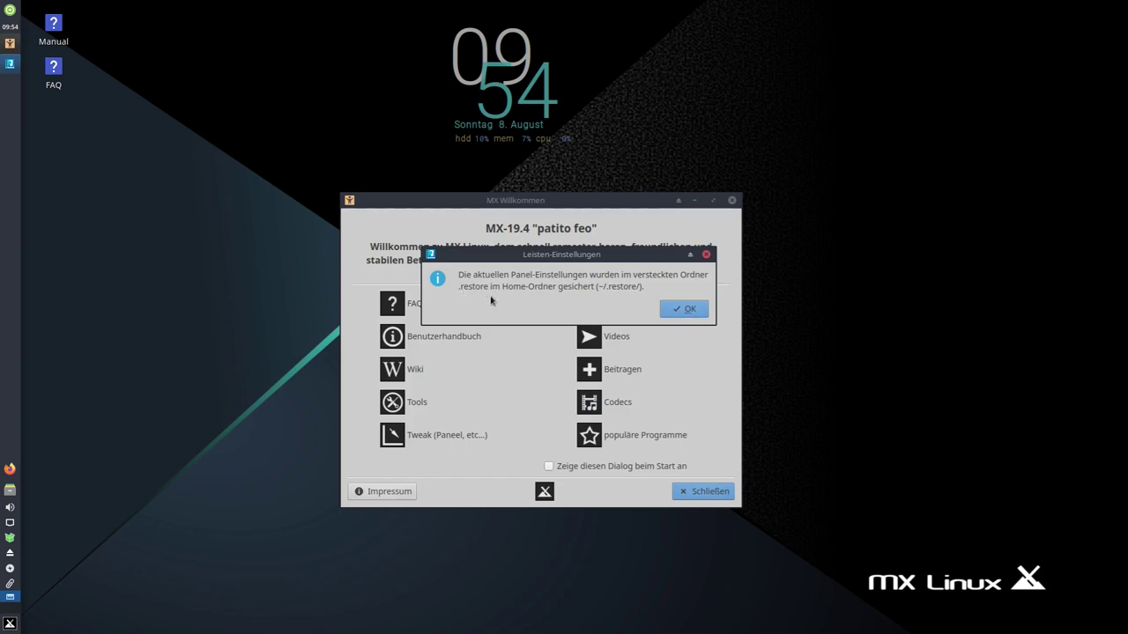
click(672, 308)
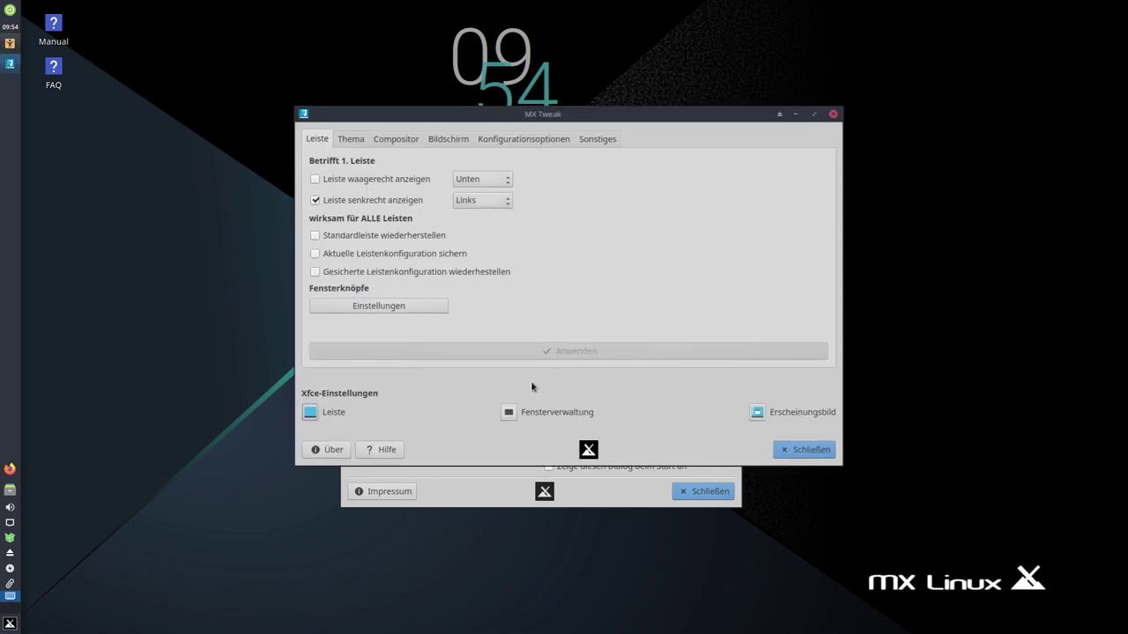
click(756, 413)
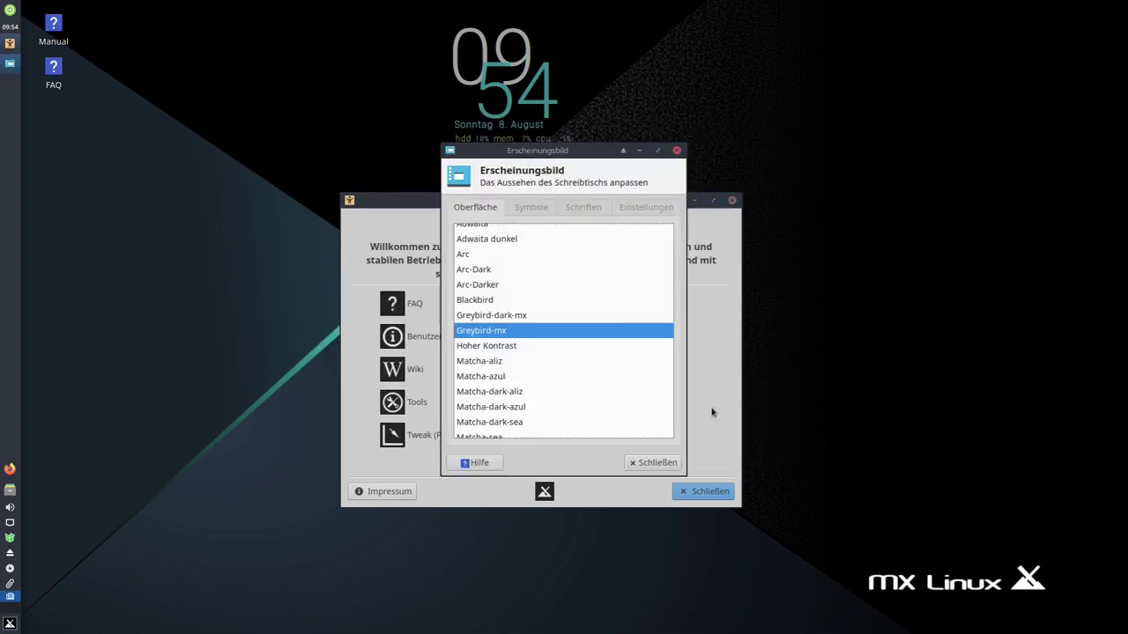
click(652, 462)
click(317, 435)
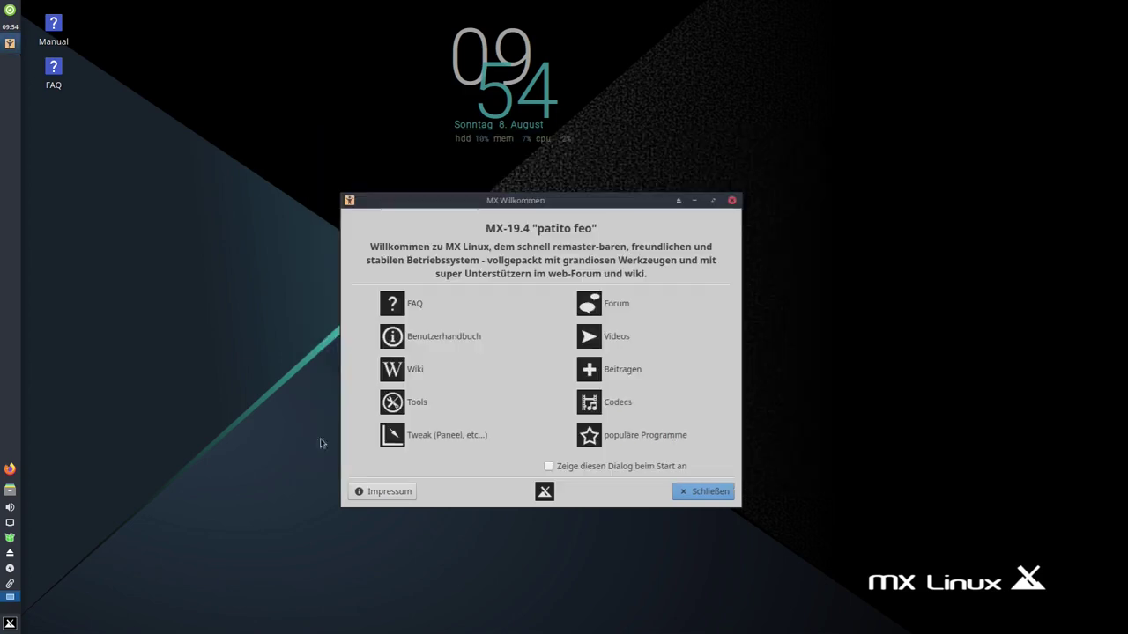
key(Escape)
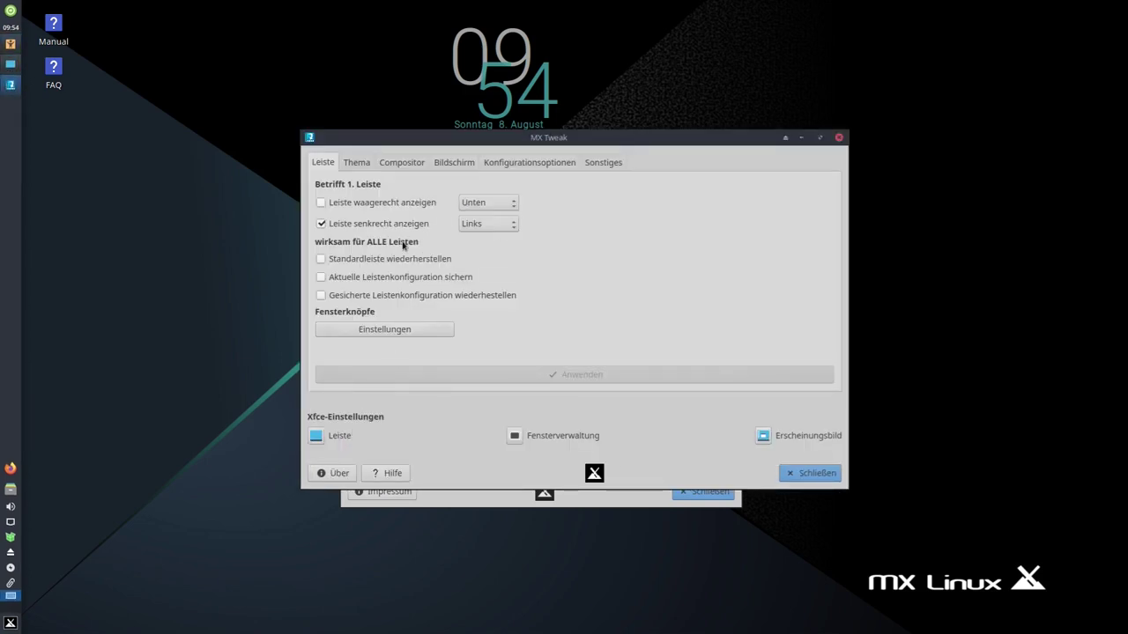
- Make the panel horizontal along the bottom (Unten) and apply the change
click(415, 207)
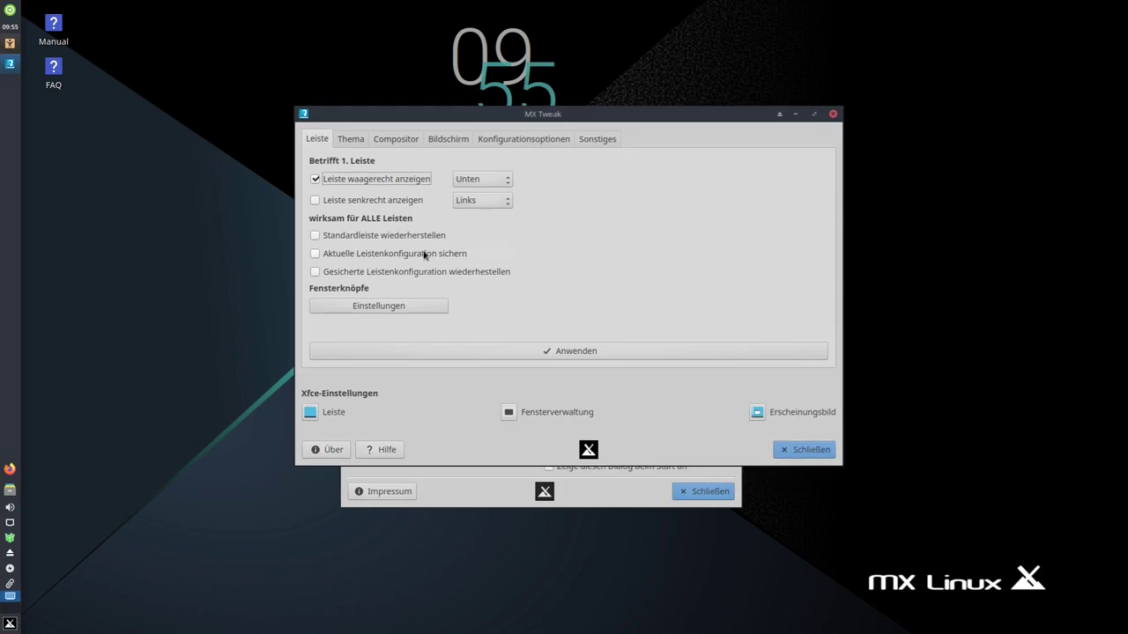
click(584, 354)
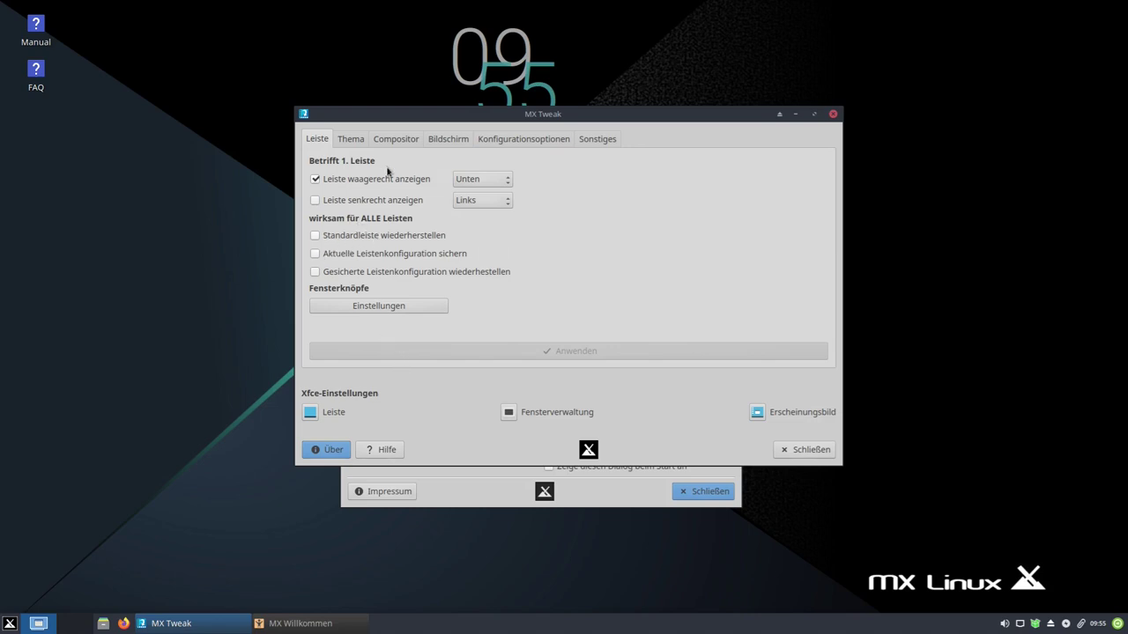
- Select MX Dark from the Thema list and preview it
click(349, 141)
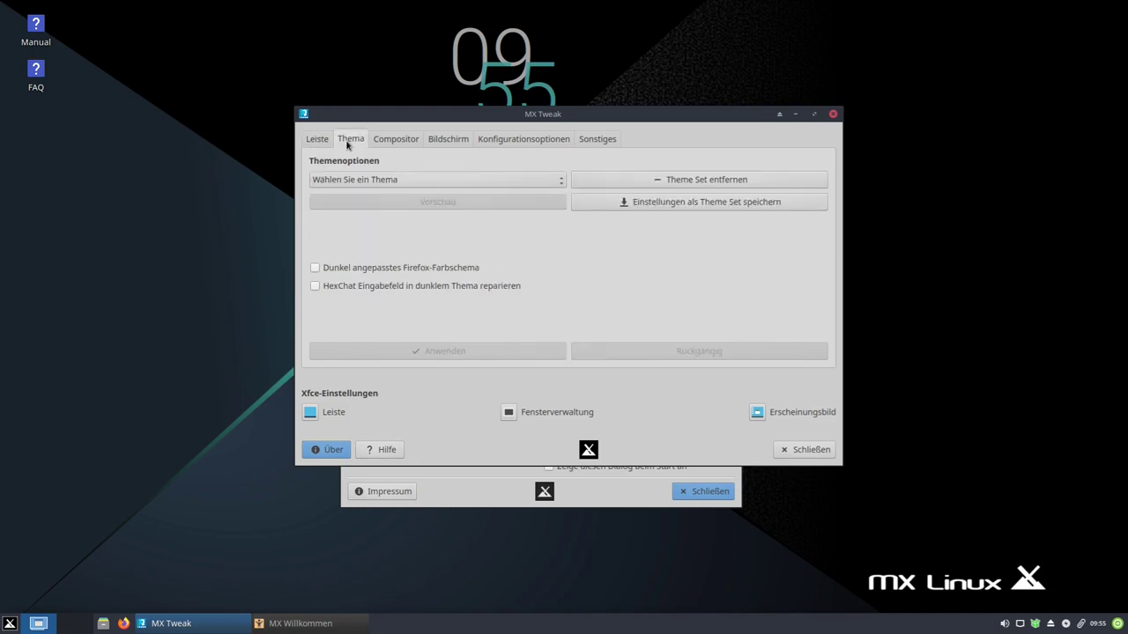
click(393, 181)
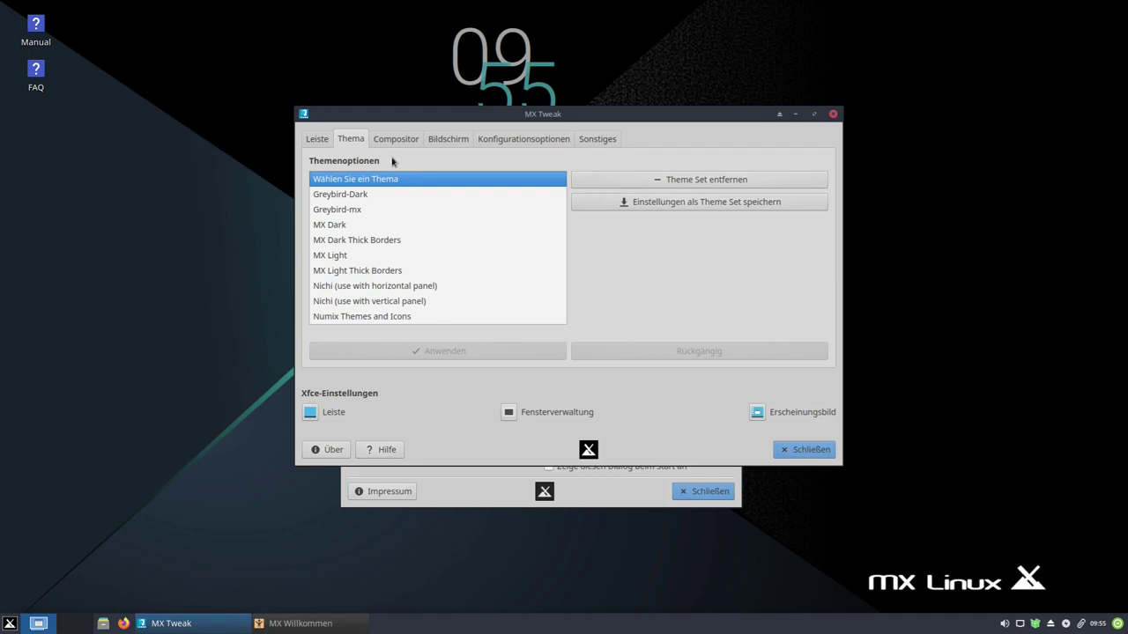
click(366, 227)
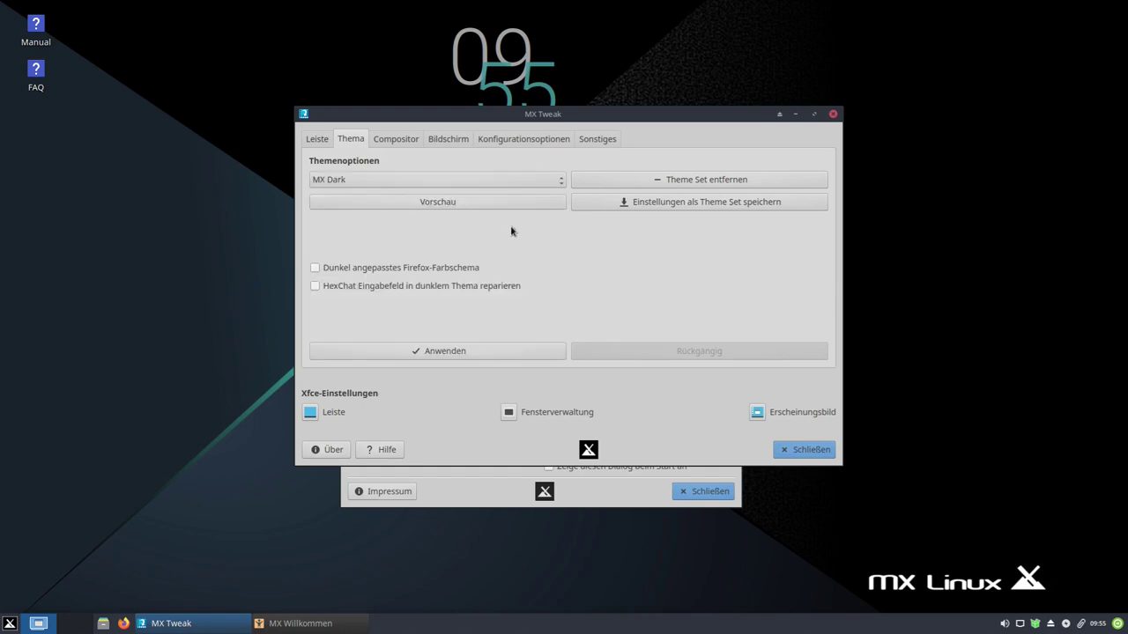
click(419, 204)
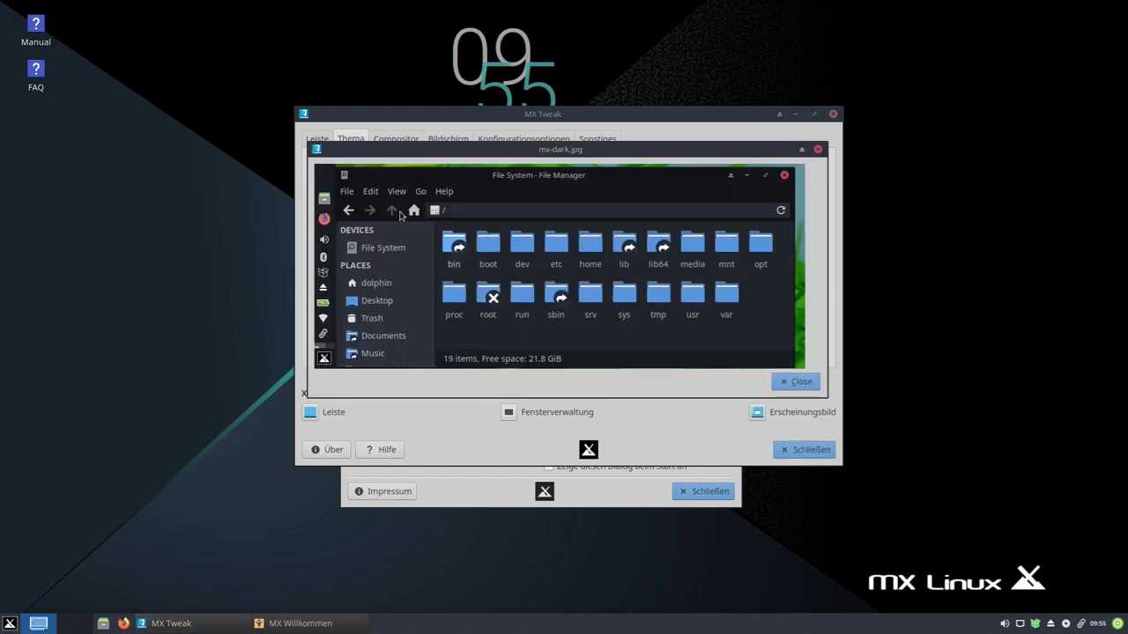
drag(498, 151, 509, 245)
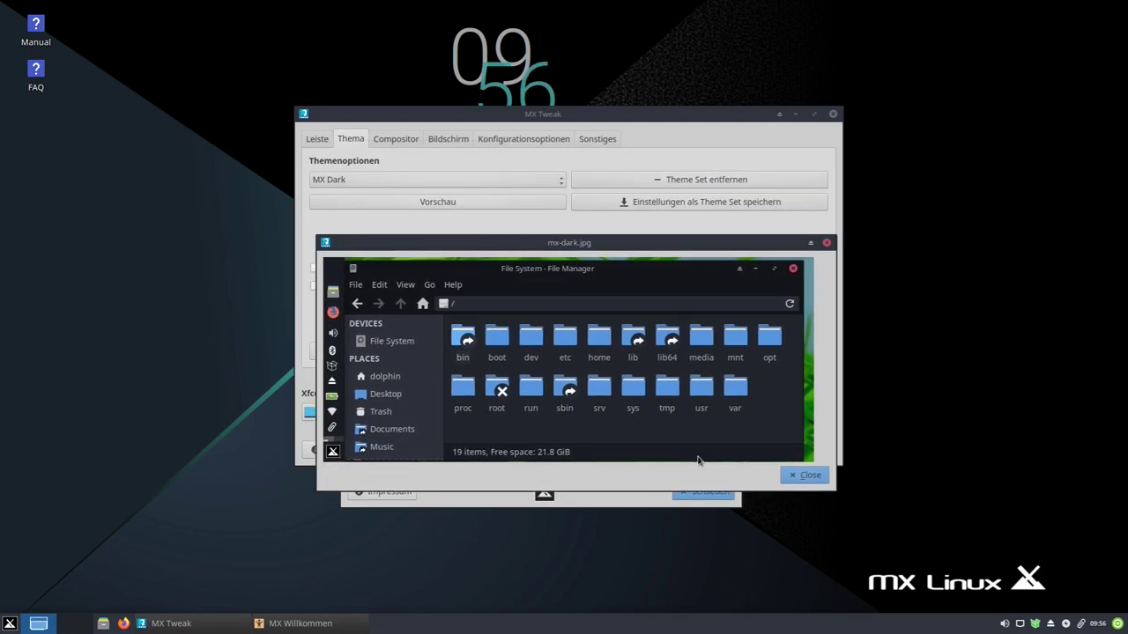
click(803, 476)
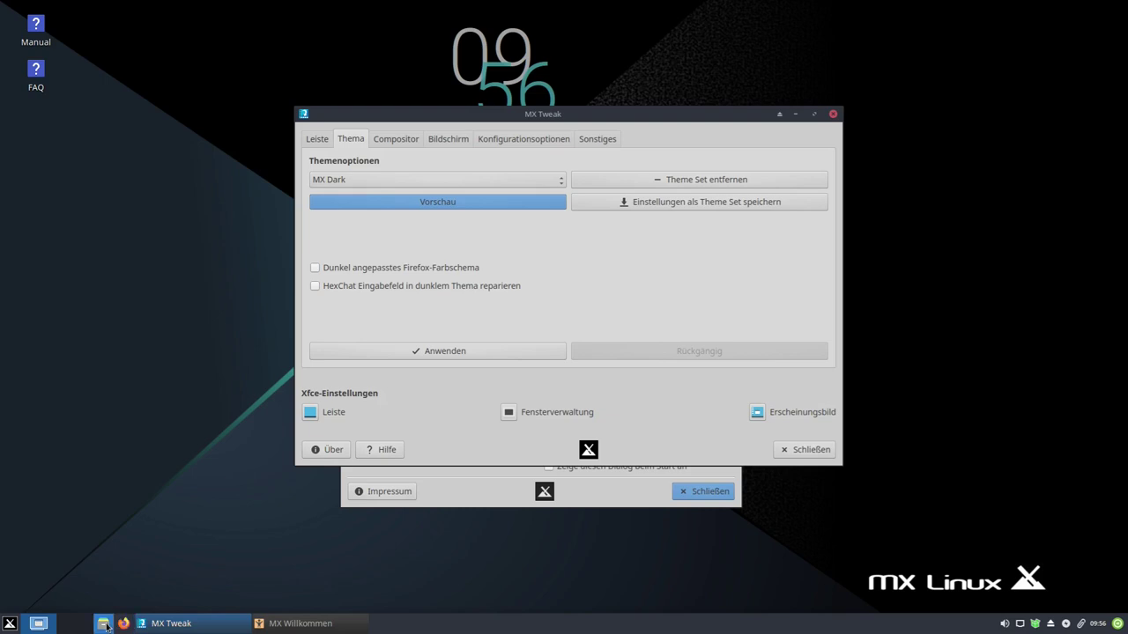
- Open the file manager on /home/typ/ beside MX Tweak and reselect MX Dark
click(103, 623)
drag(852, 11, 852, 183)
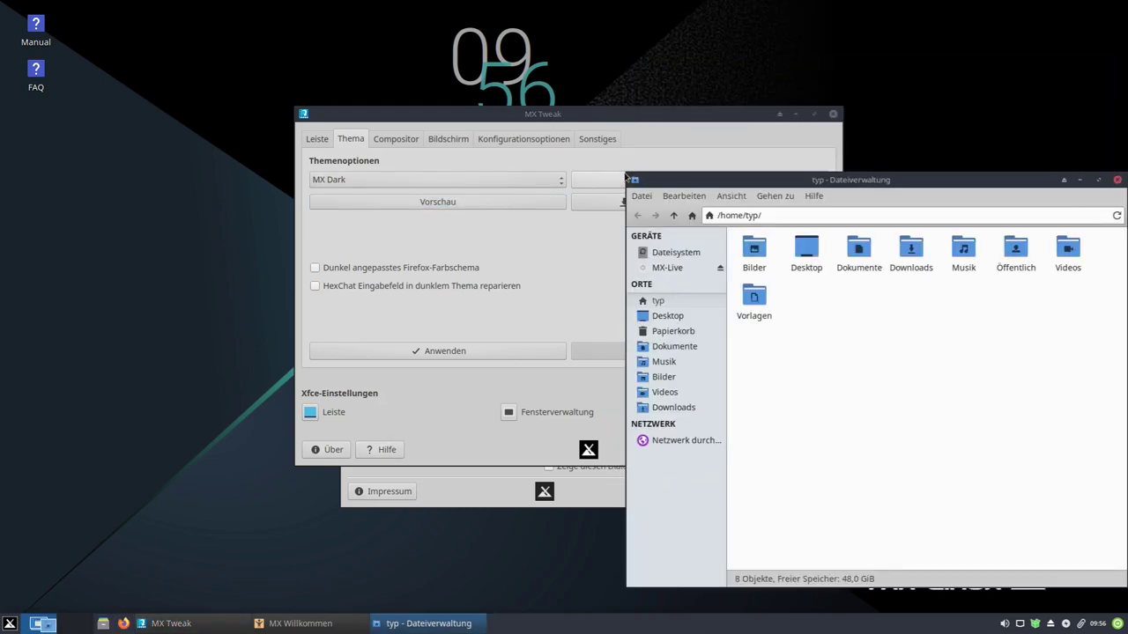
drag(653, 173, 712, 240)
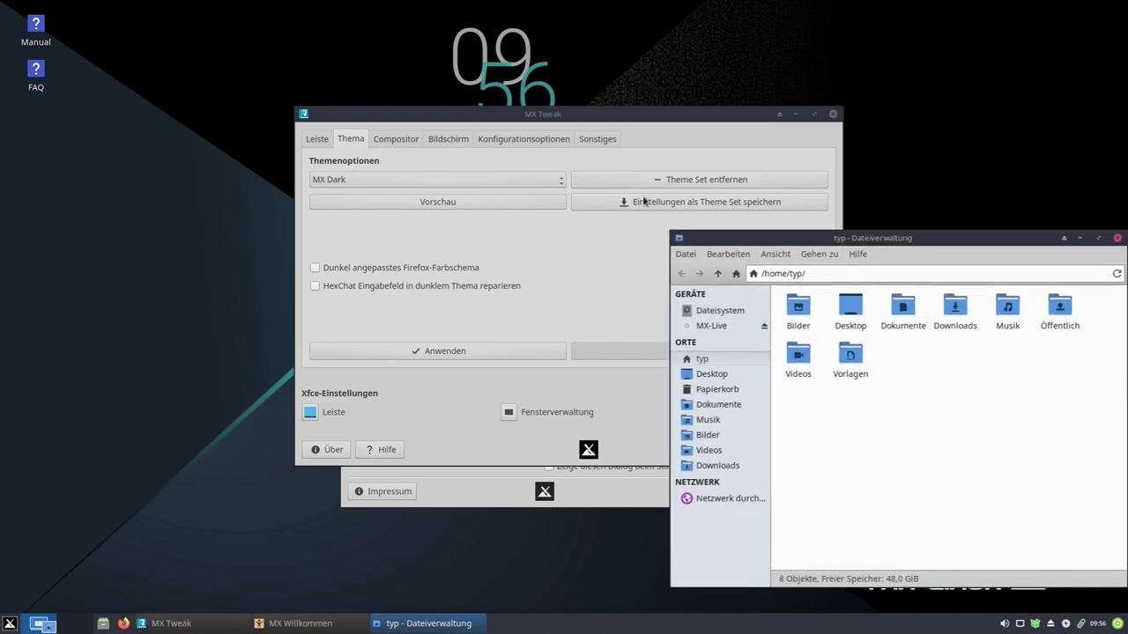
drag(478, 105, 265, 75)
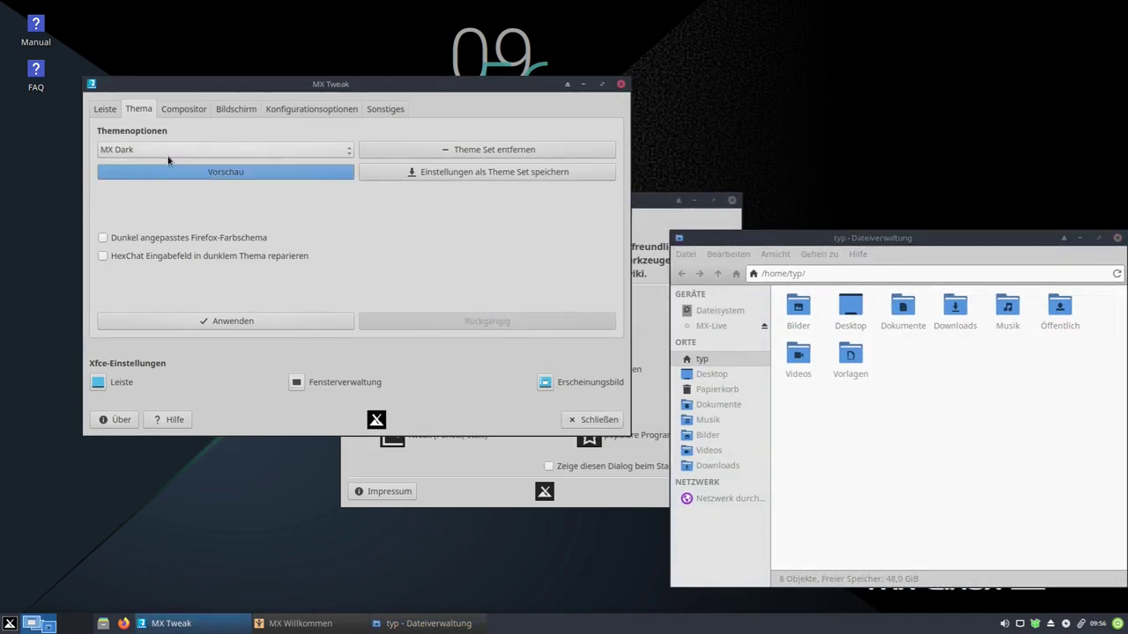
click(157, 151)
click(157, 150)
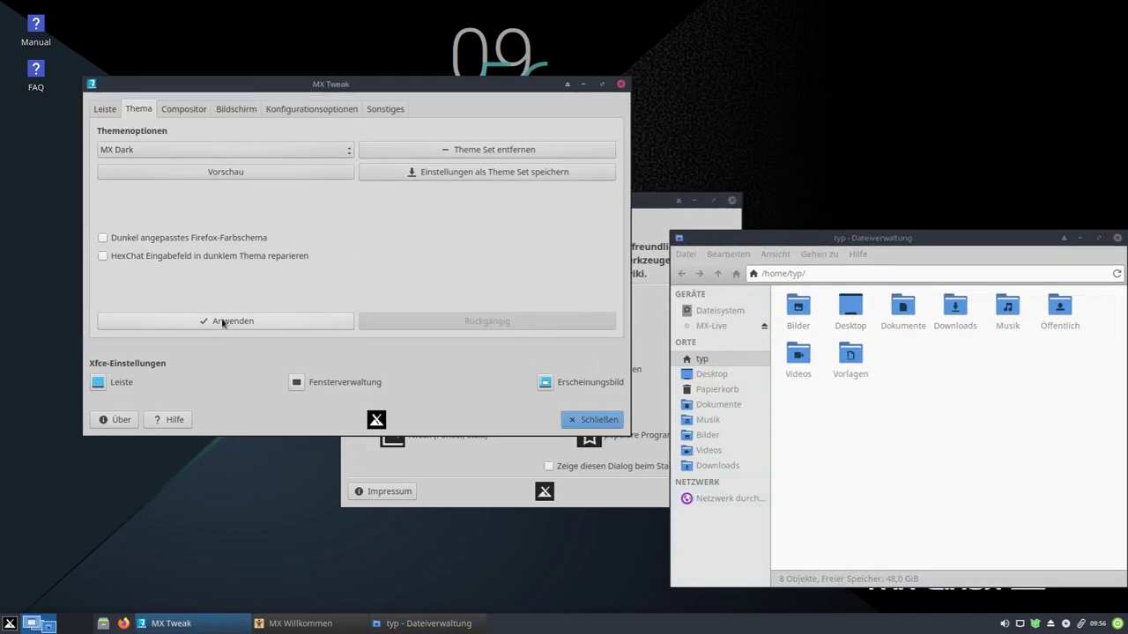
- Apply MX Dark, then switch to and apply the Greybird-mx theme
click(222, 321)
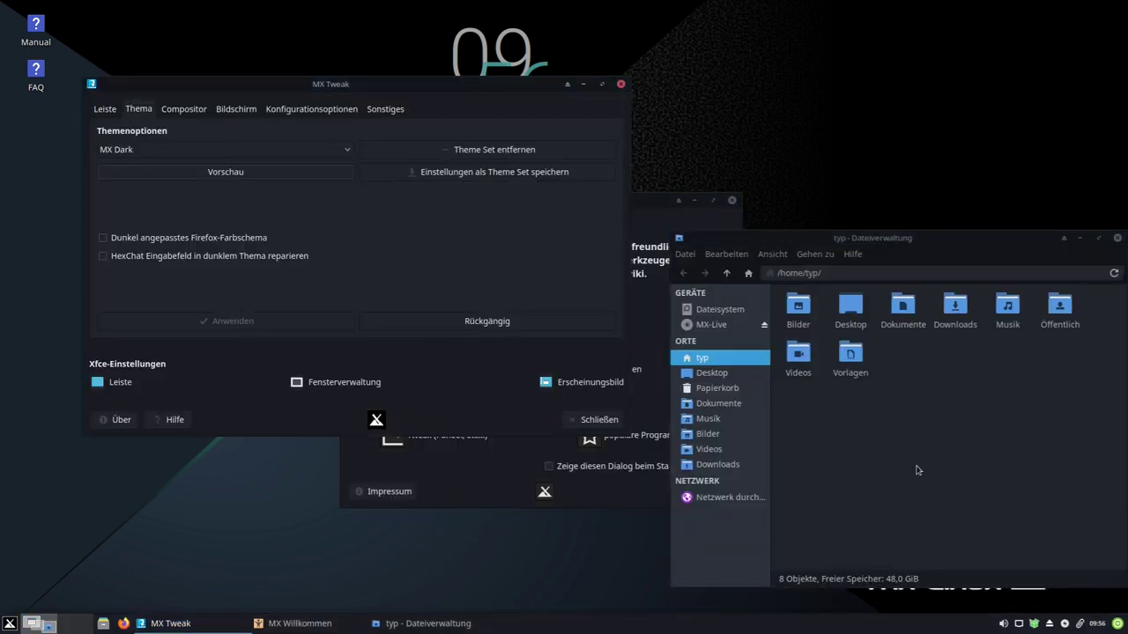
click(211, 153)
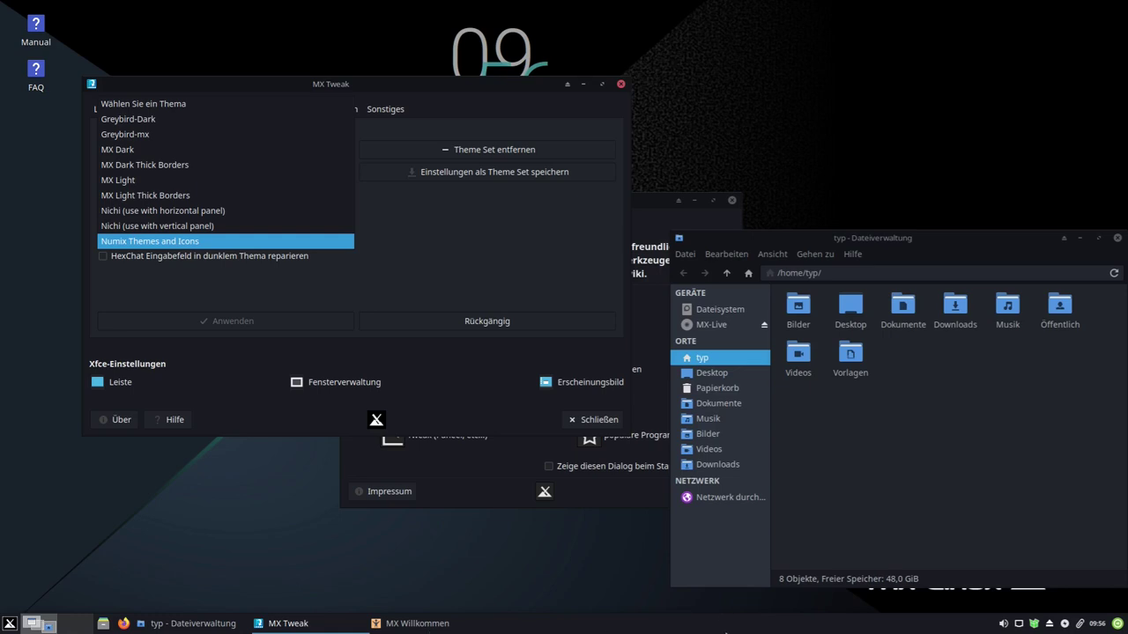
click(180, 141)
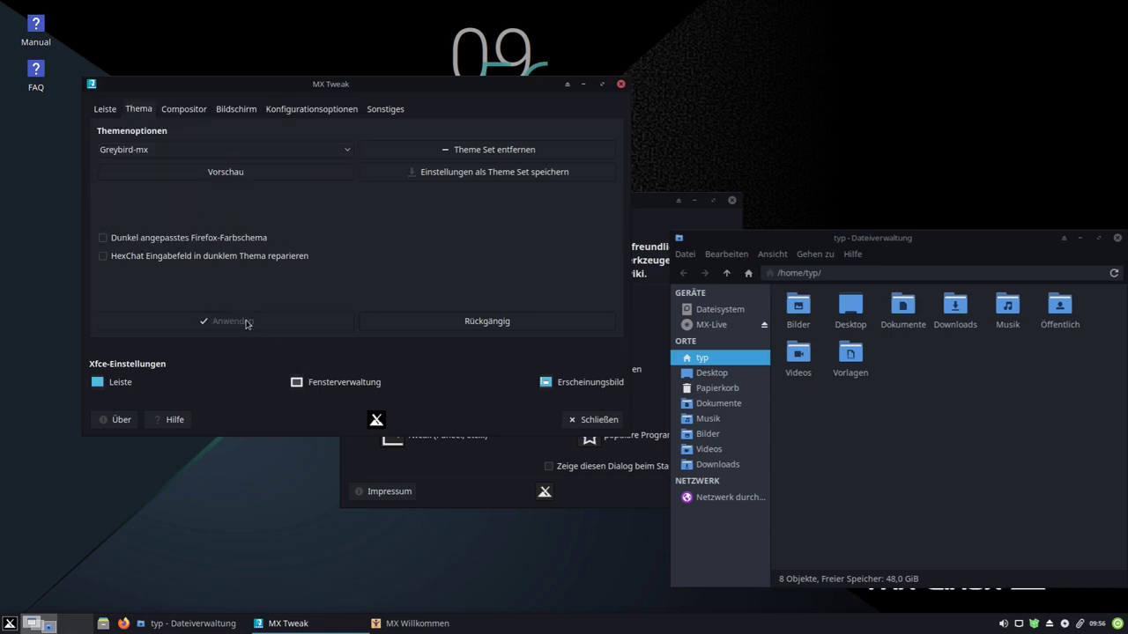
click(246, 322)
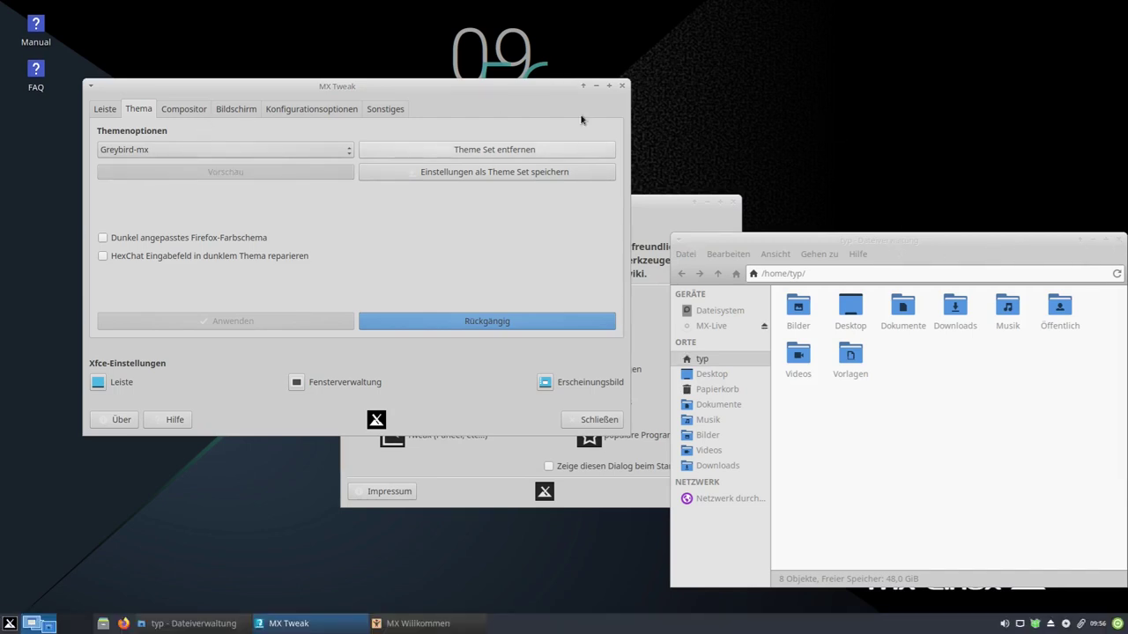
- Preview and apply the Numix Themes and Icons theme
click(251, 149)
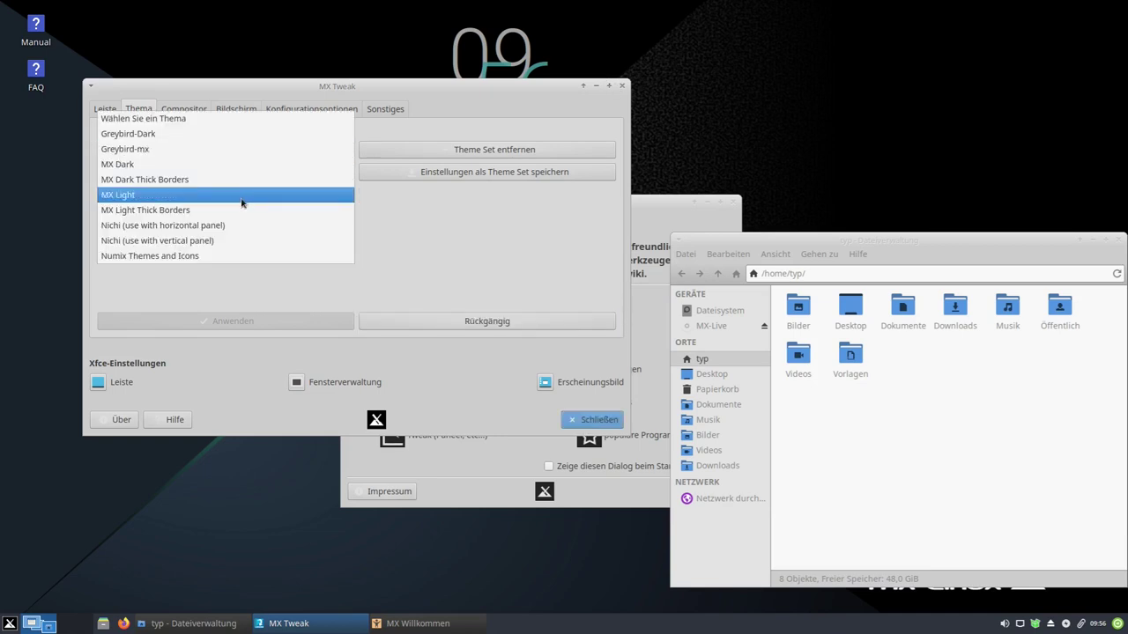
click(224, 255)
click(225, 172)
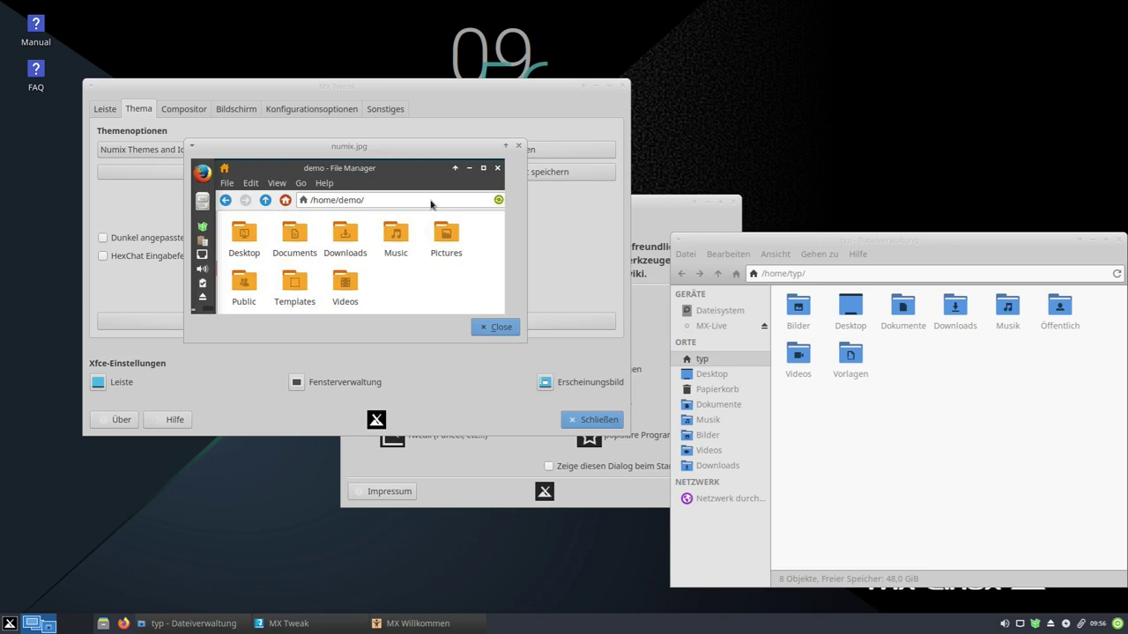
click(495, 328)
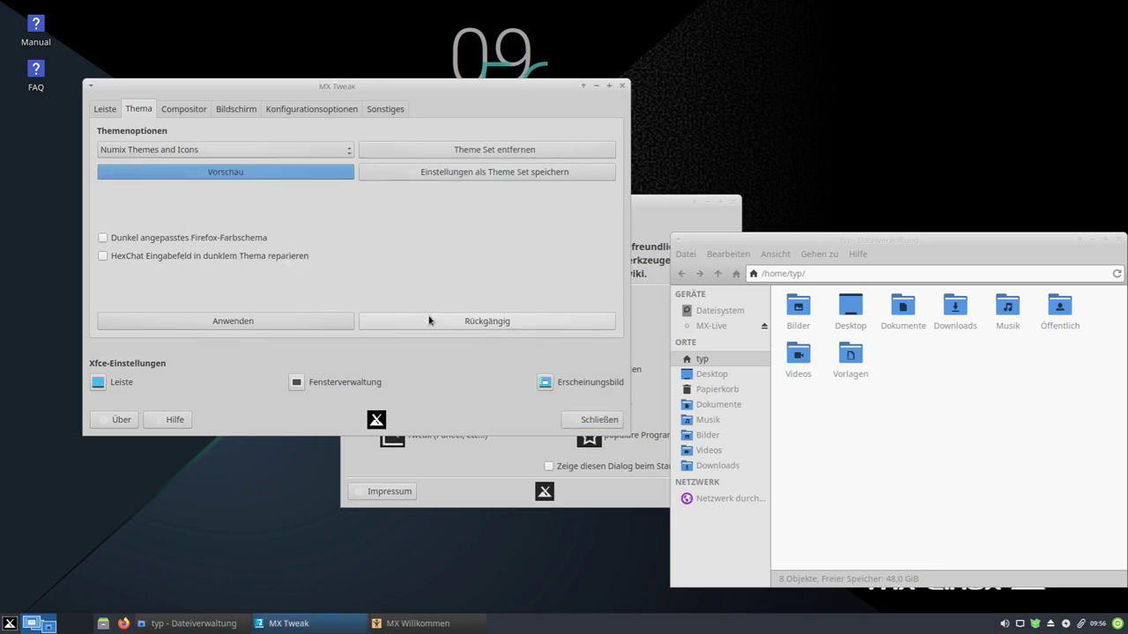
click(244, 321)
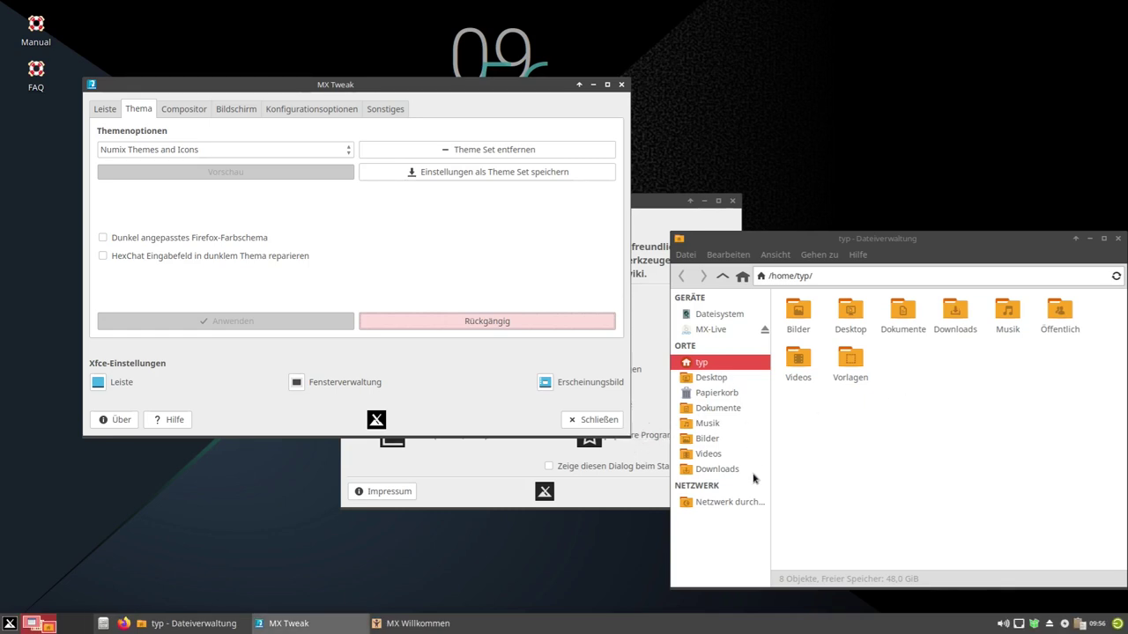
- Reselect and apply the MX Dark theme
click(217, 155)
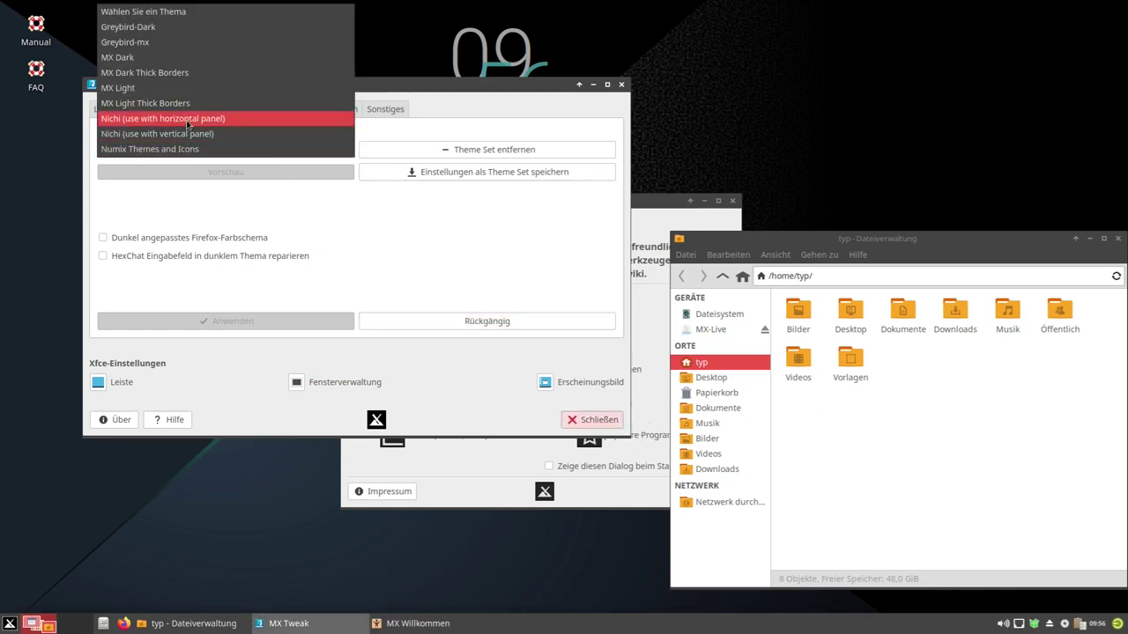
click(133, 57)
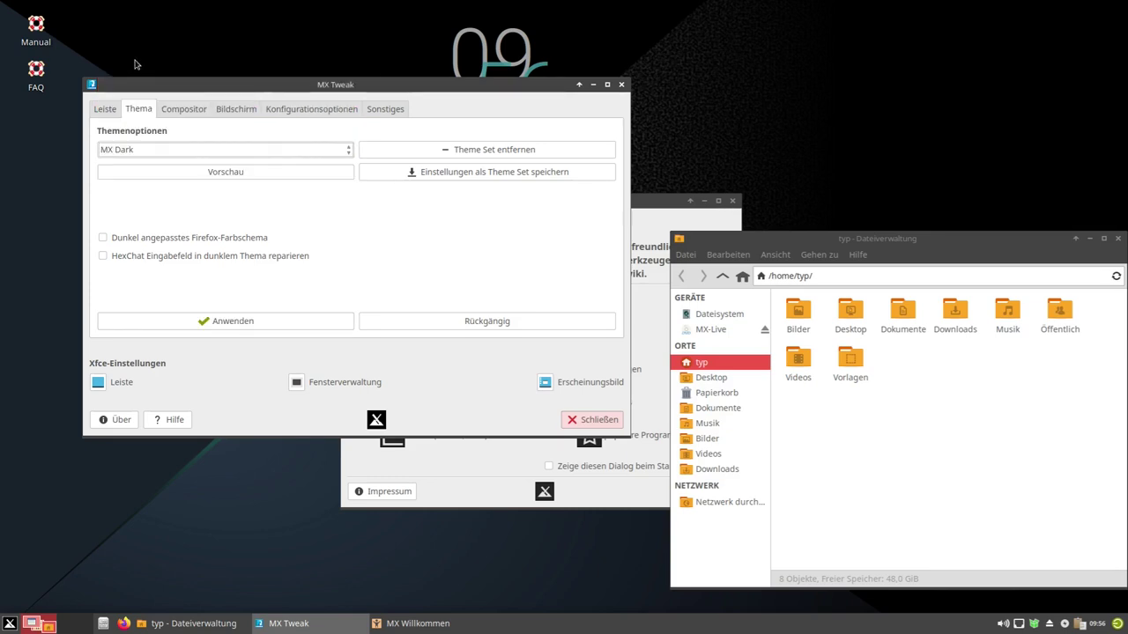
click(231, 320)
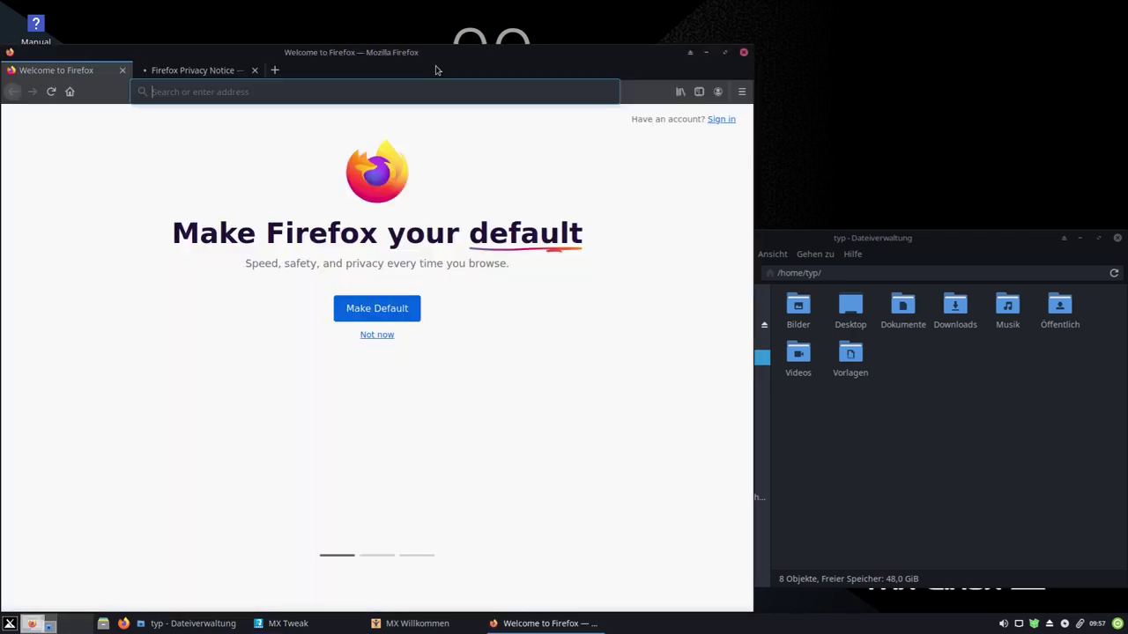
- Enable and apply MX Tweak's dark-adapted Firefox colour scheme
drag(435, 70, 761, 29)
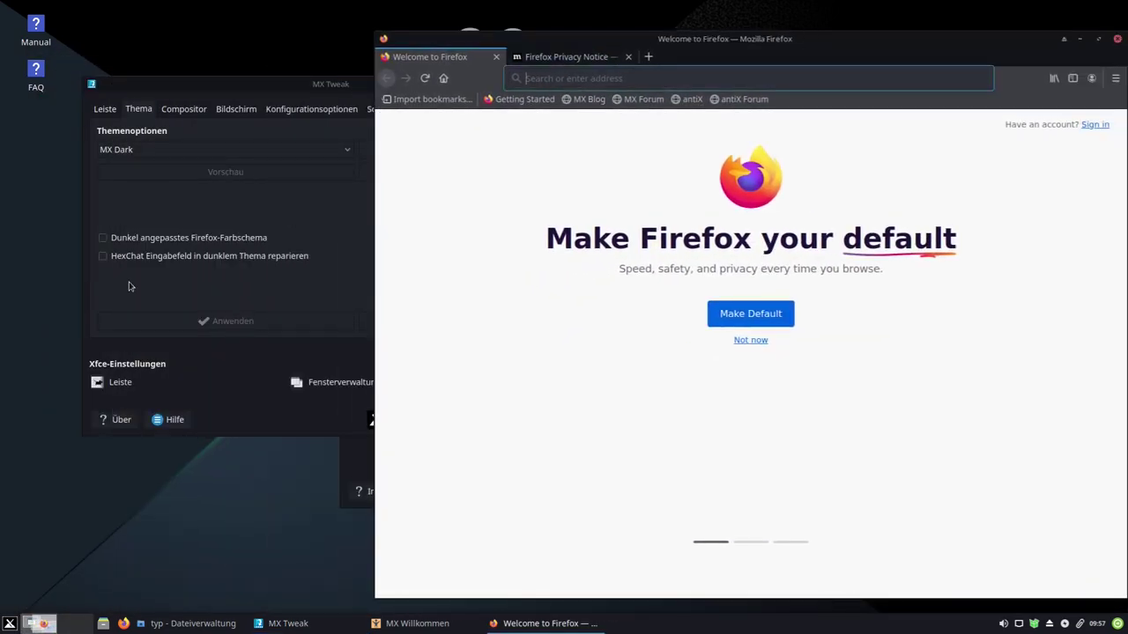
click(110, 243)
click(110, 243)
click(220, 321)
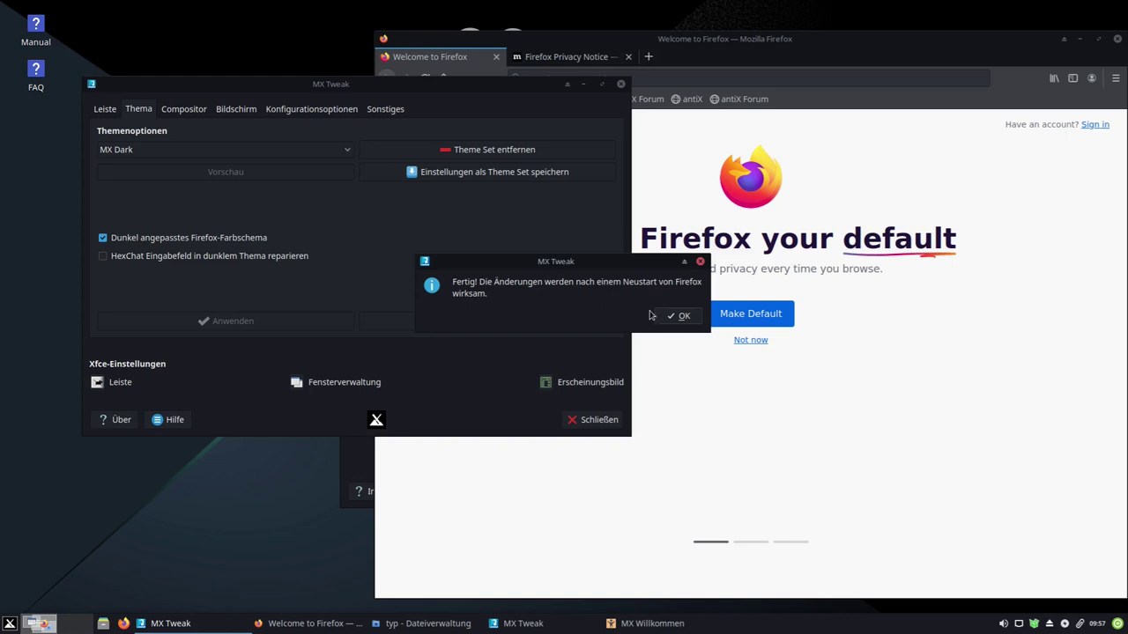
click(680, 316)
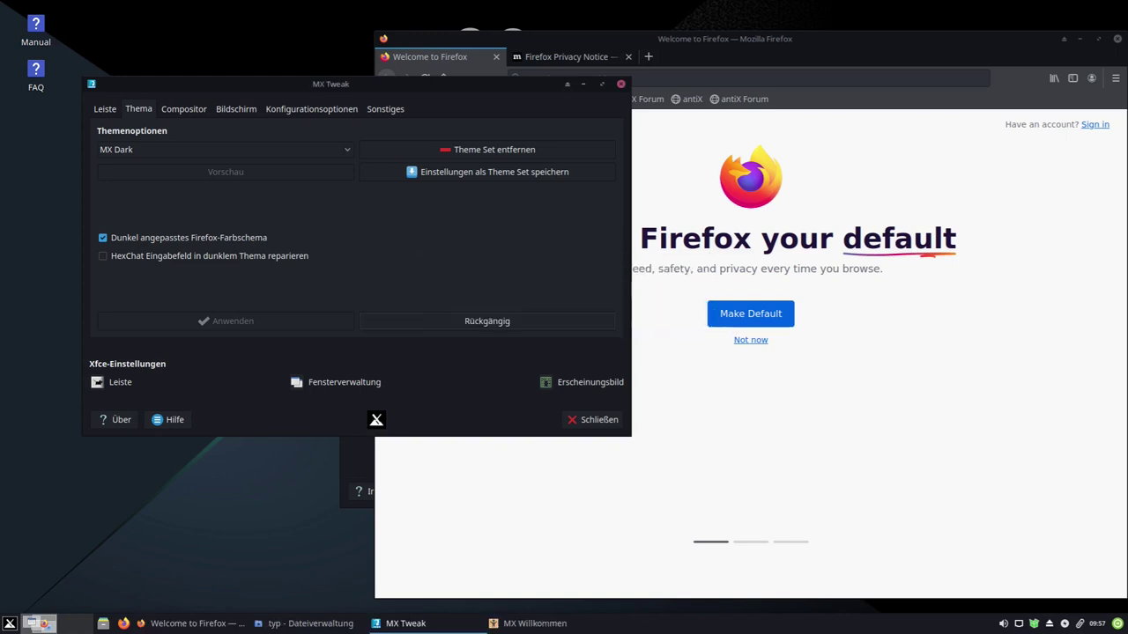
- Quit Firefox, closing both tabs, and relaunch it from the taskbar
click(1117, 39)
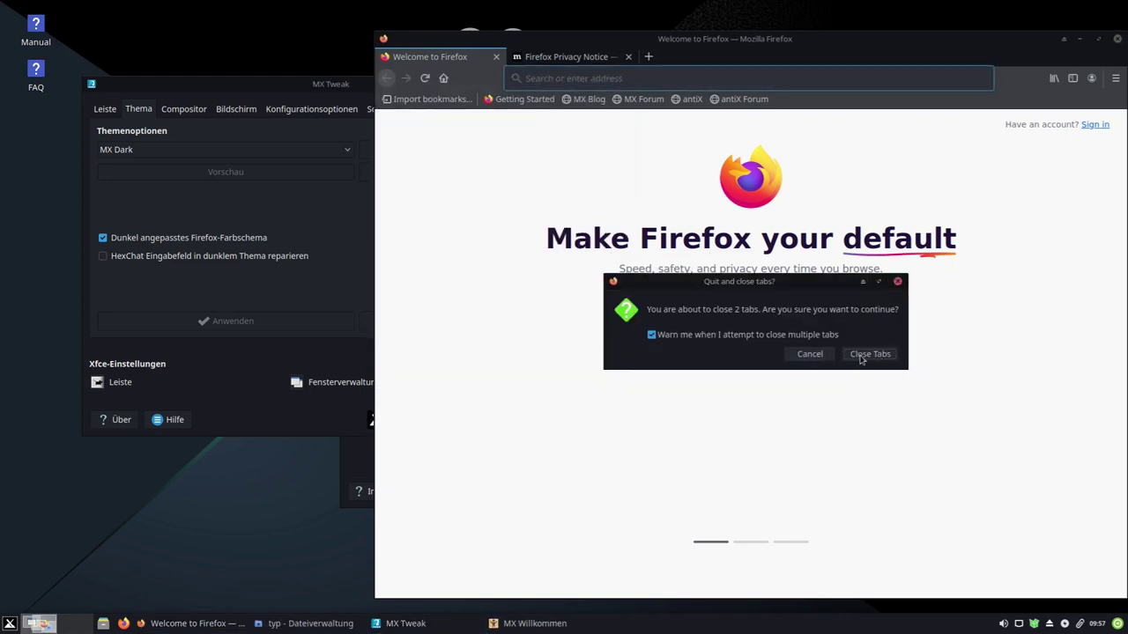
click(868, 354)
click(124, 624)
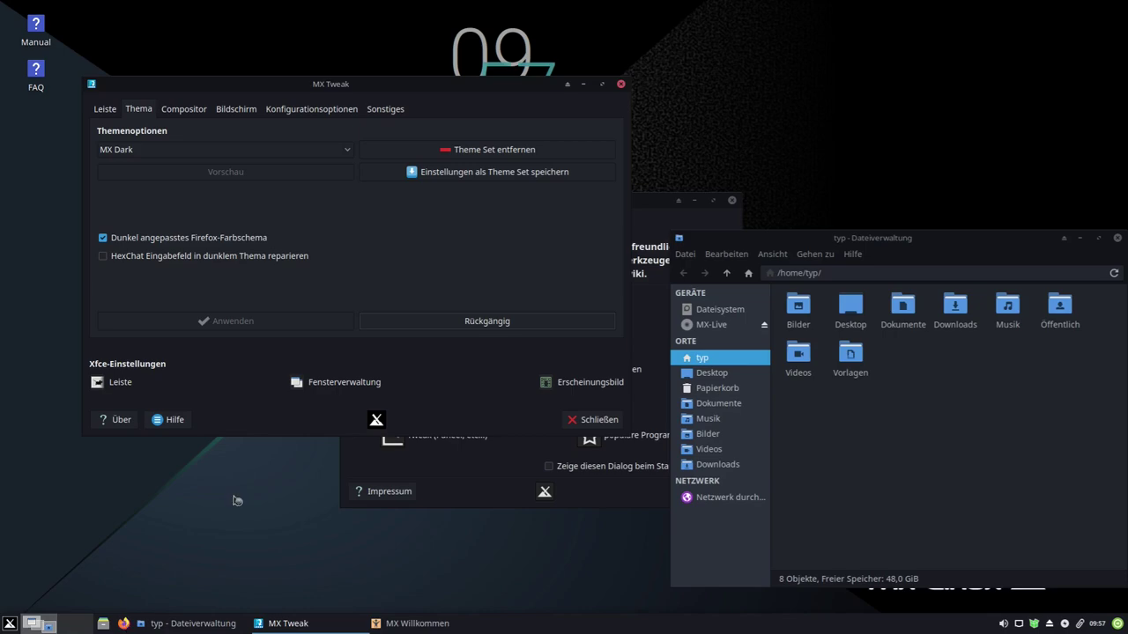
- Turn off the dark-adapted Firefox colour scheme, then restart Firefox and close it
drag(281, 44, 660, 52)
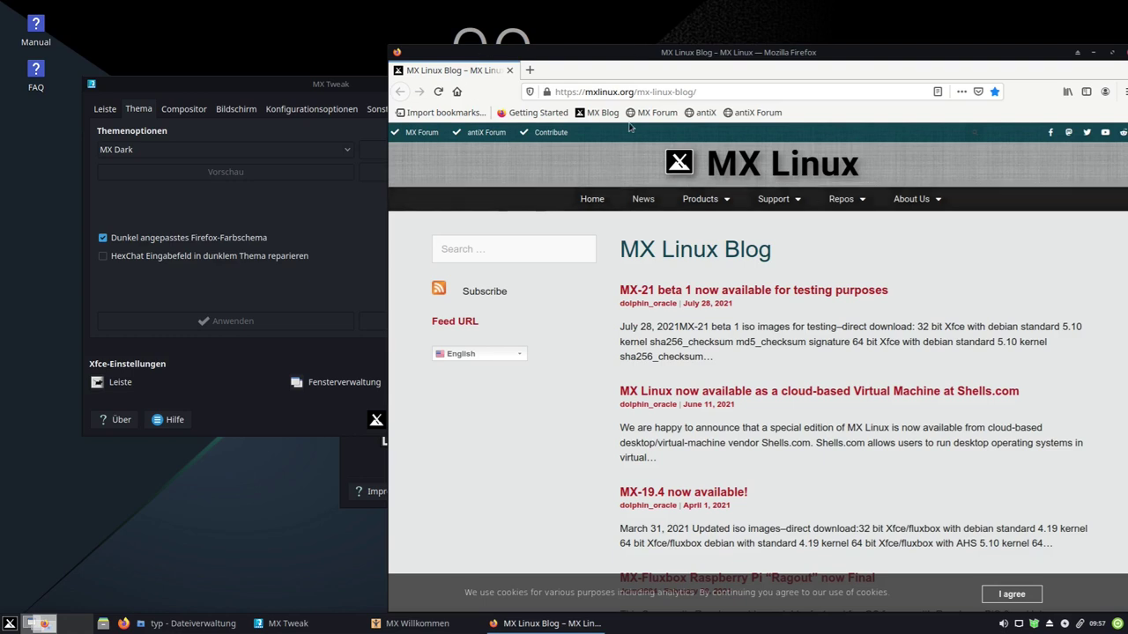
click(103, 238)
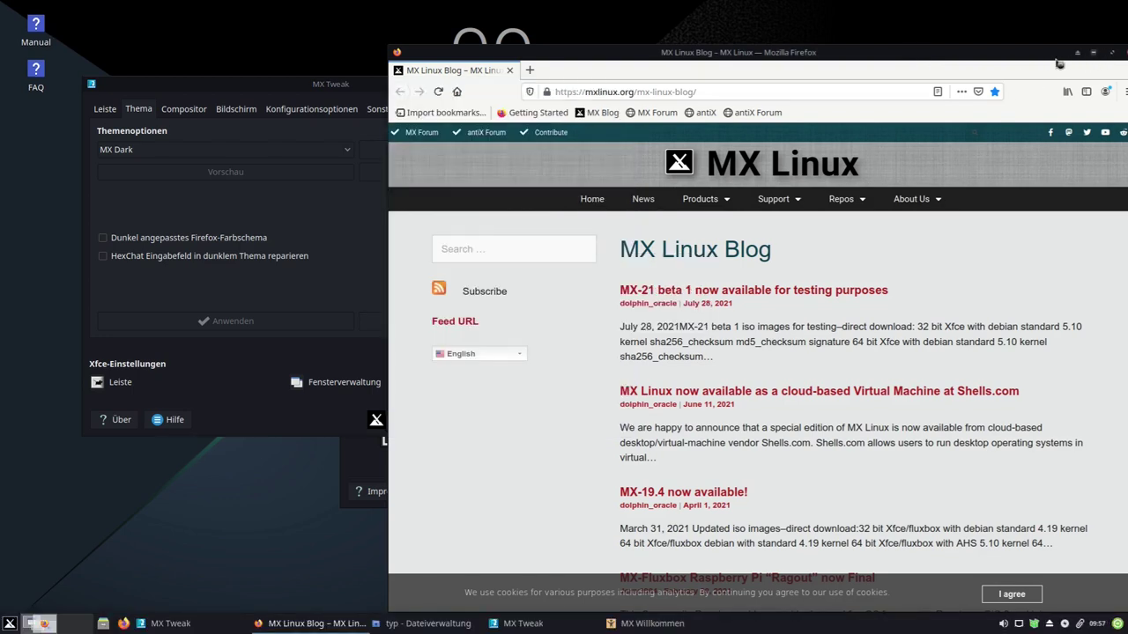
drag(1056, 60, 889, 54)
click(982, 54)
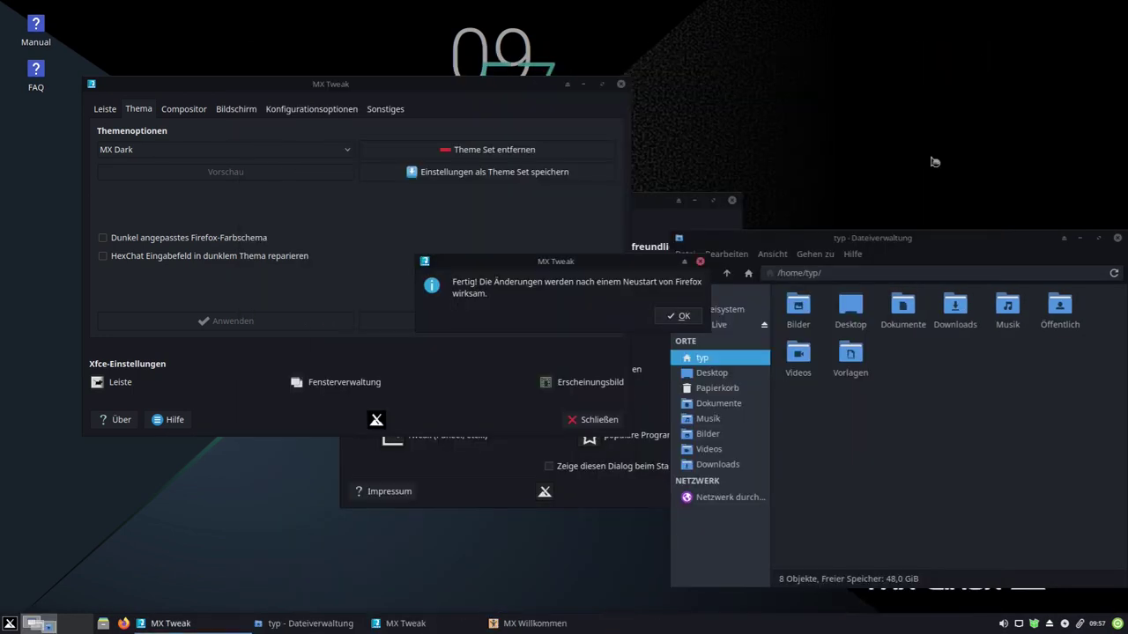
click(656, 330)
click(123, 624)
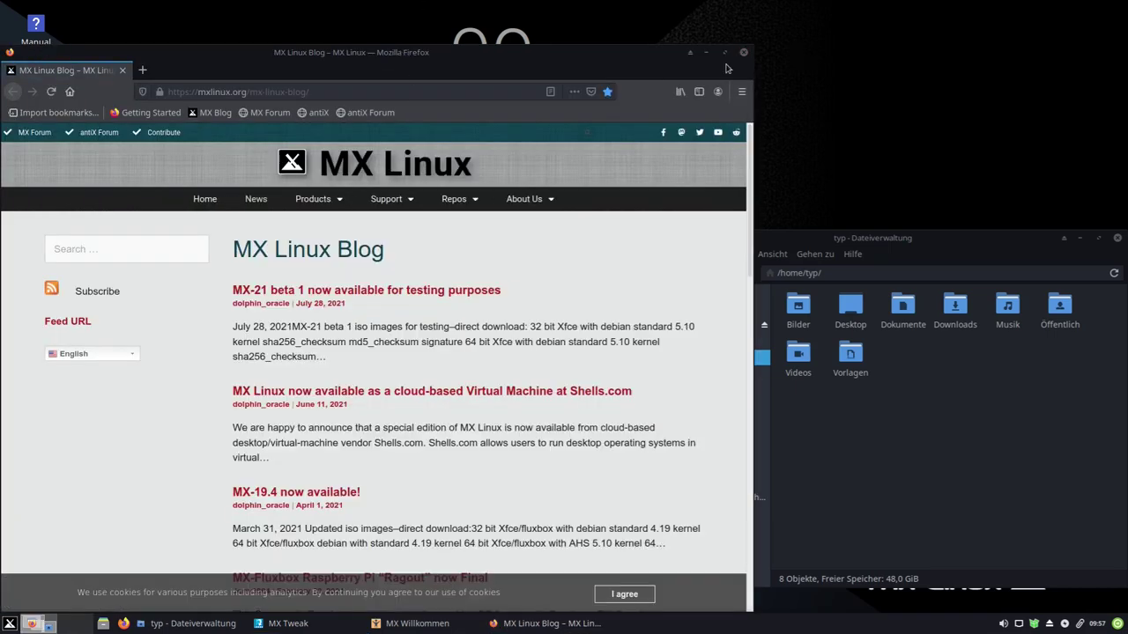
click(744, 52)
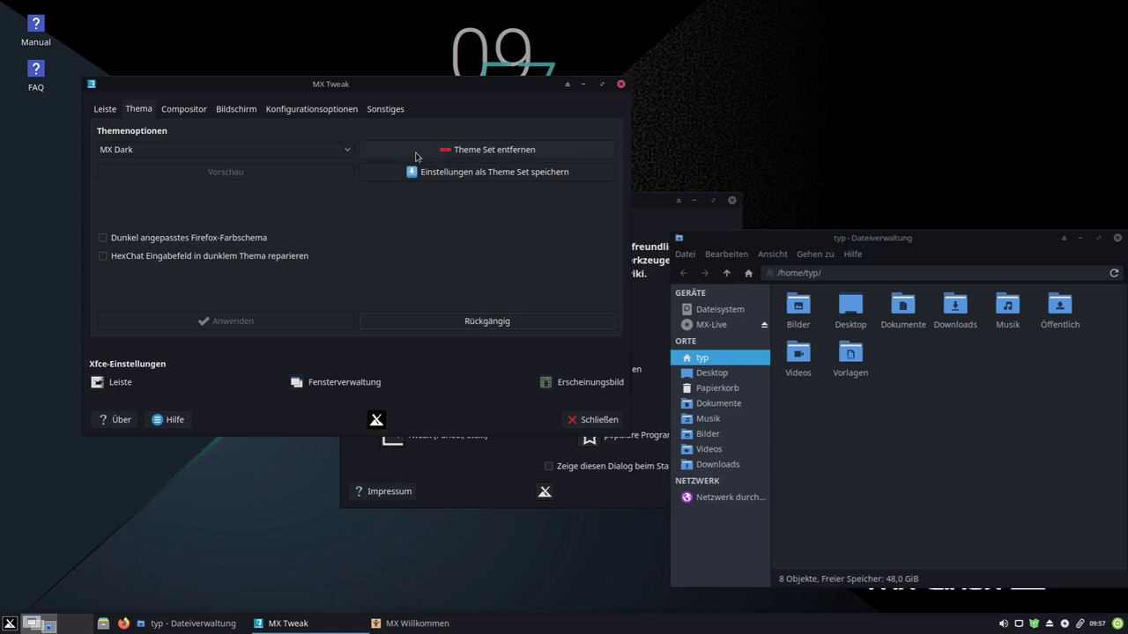
- Keep Xfwm compositor with VBlank Automatisch, then review Bildschirm settings (1920x1080, scaling 1,00, brightness 100)
click(184, 109)
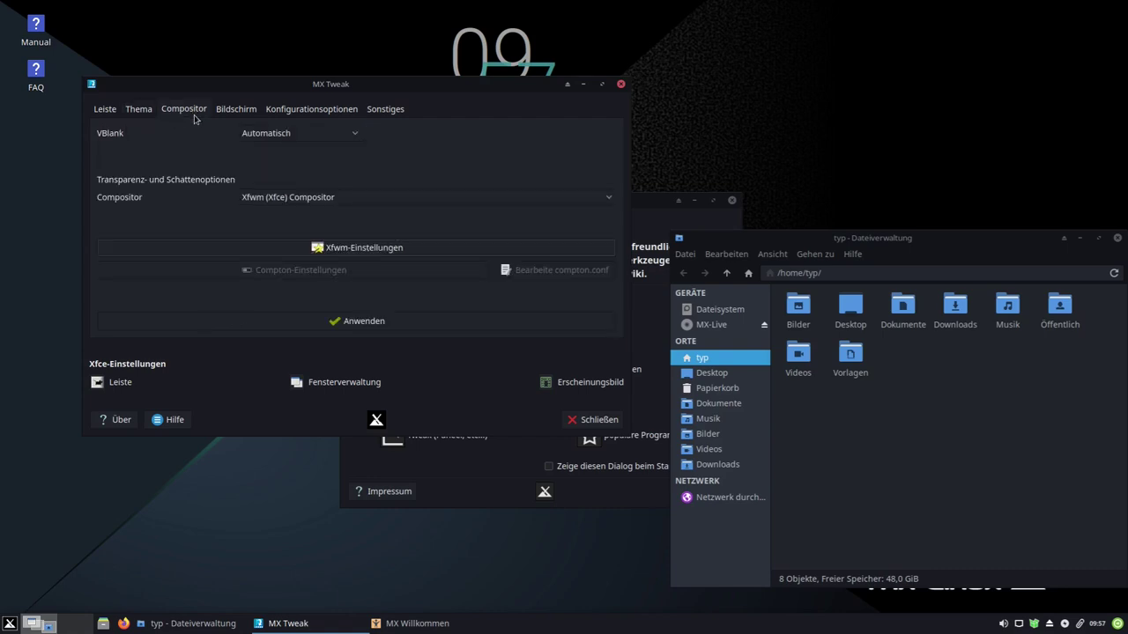
click(317, 133)
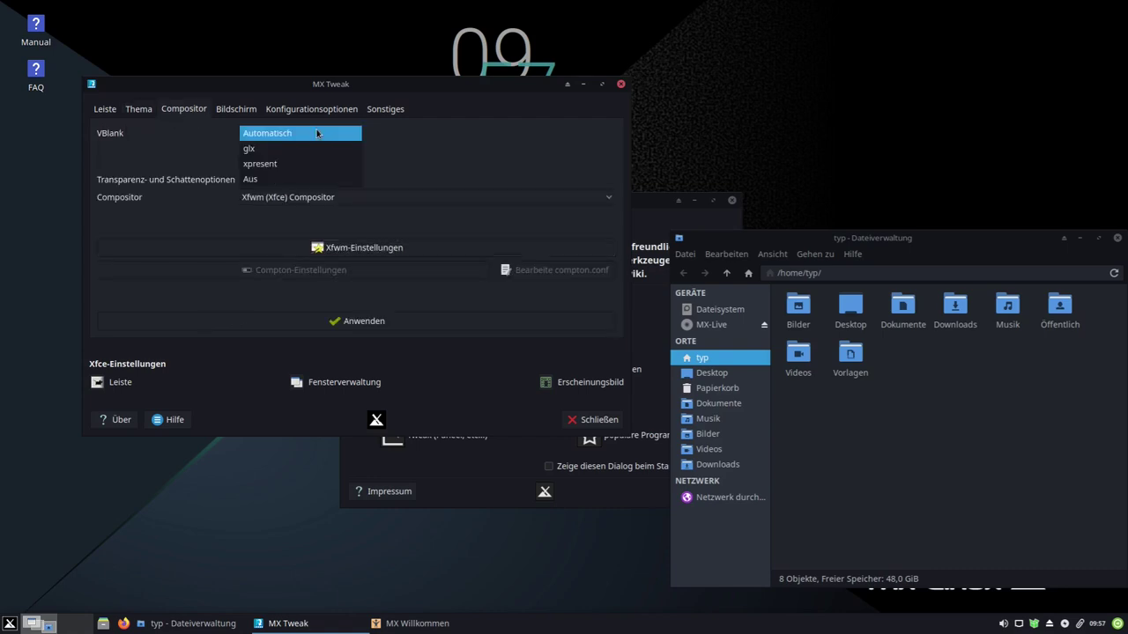
click(146, 152)
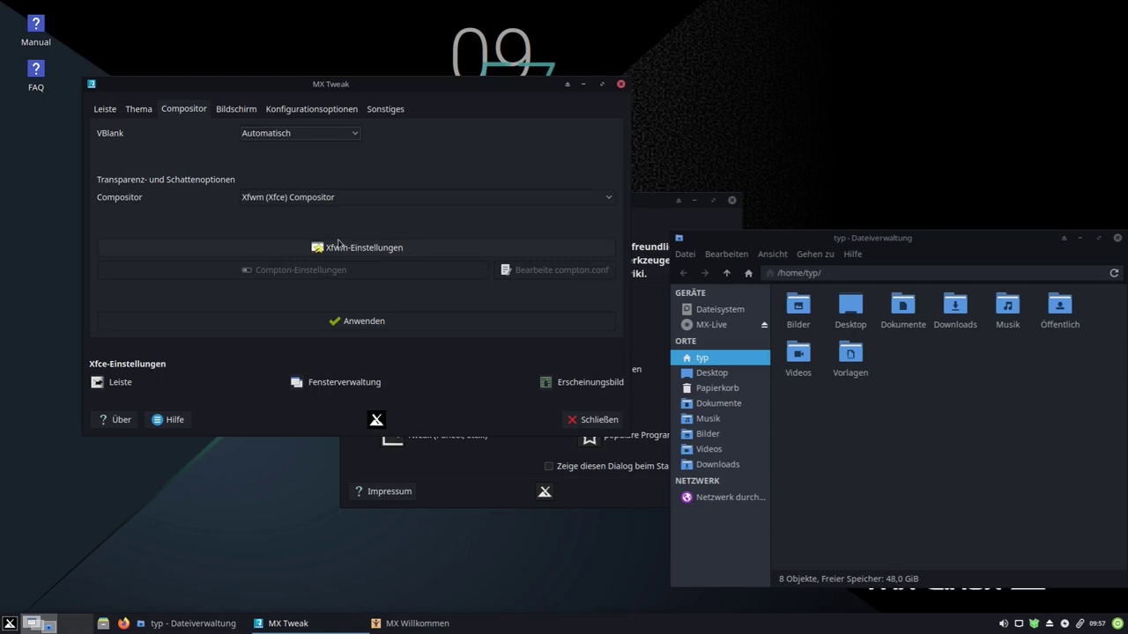
click(294, 200)
click(294, 201)
click(231, 111)
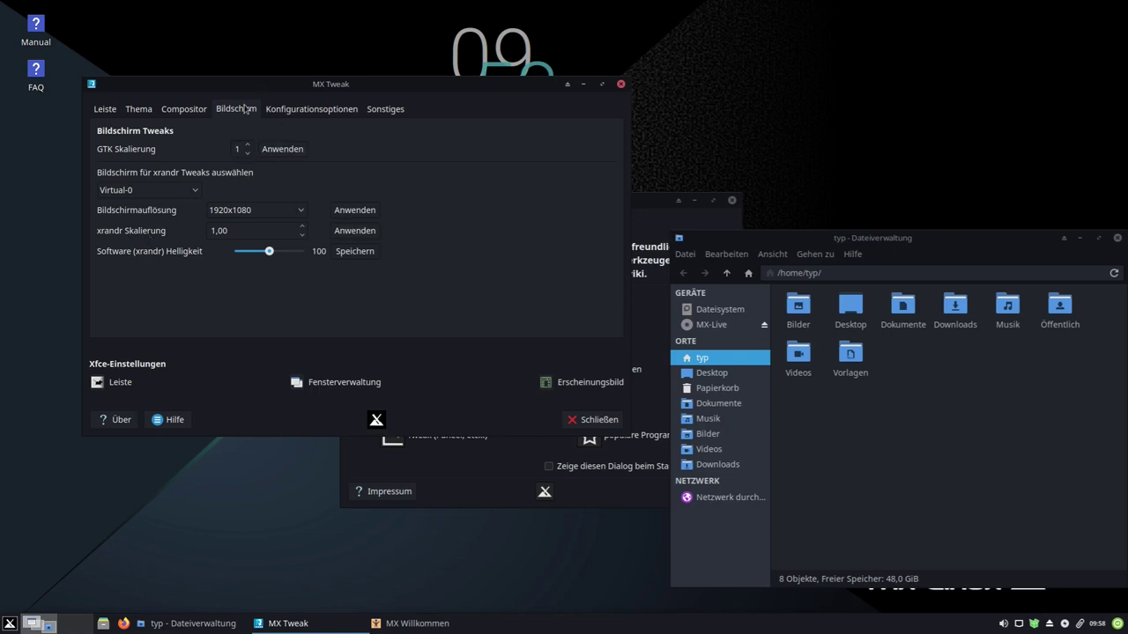
- Review the Konfigurationsoptionen checkboxes, then the Sonstiges options with Kernel-Sandbox and root admin password
click(300, 111)
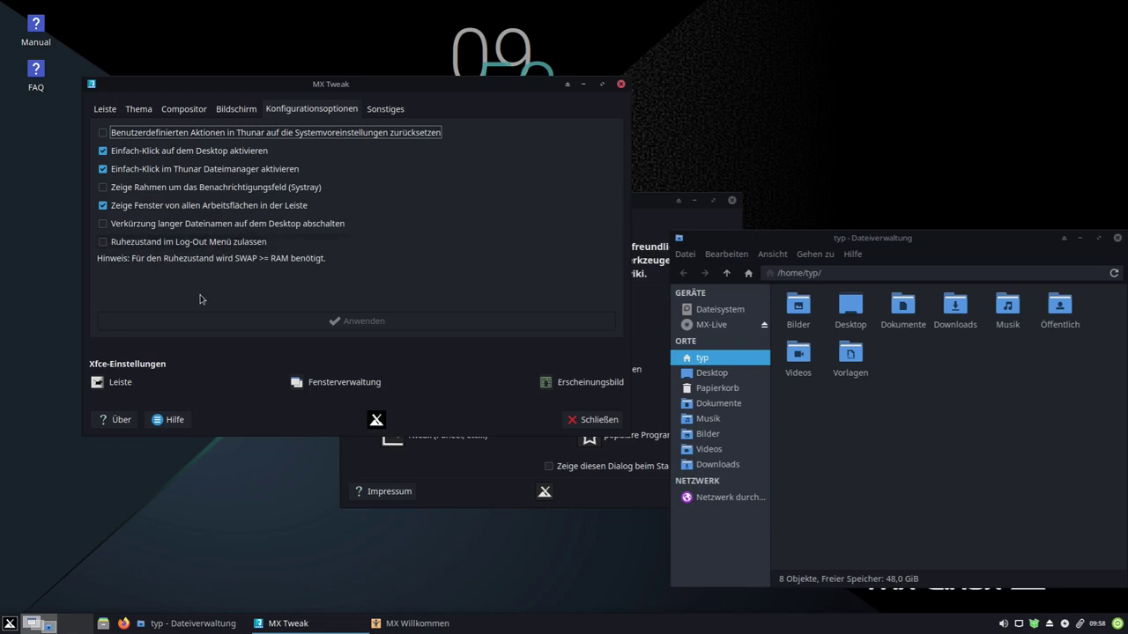
click(388, 111)
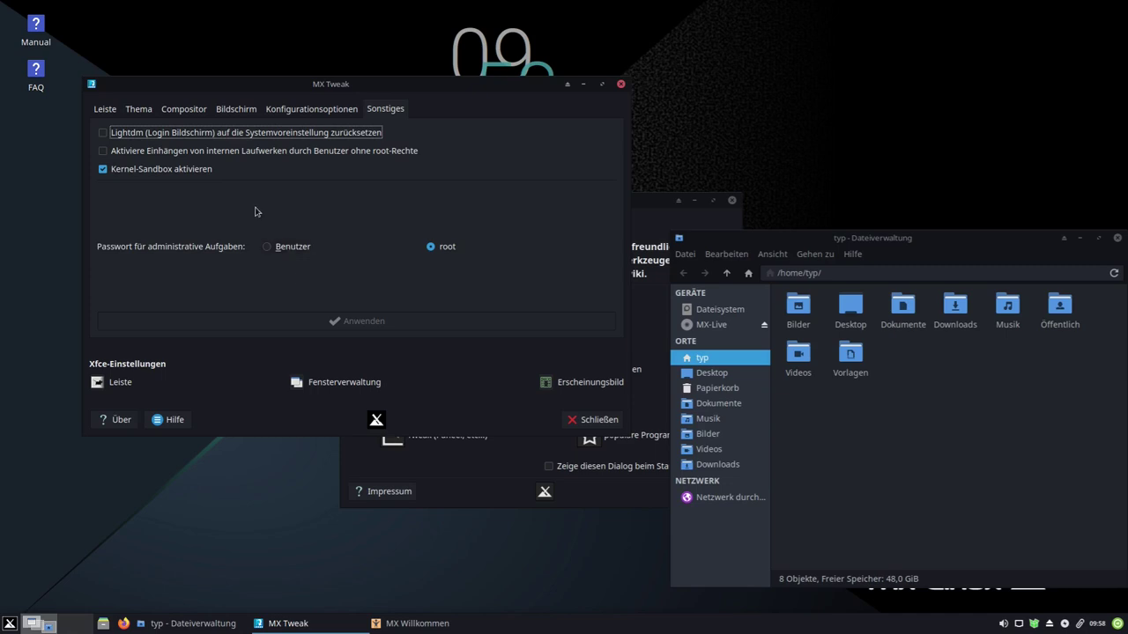
- Close MX Tweak, the MX Willkommen window and the file manager
click(622, 85)
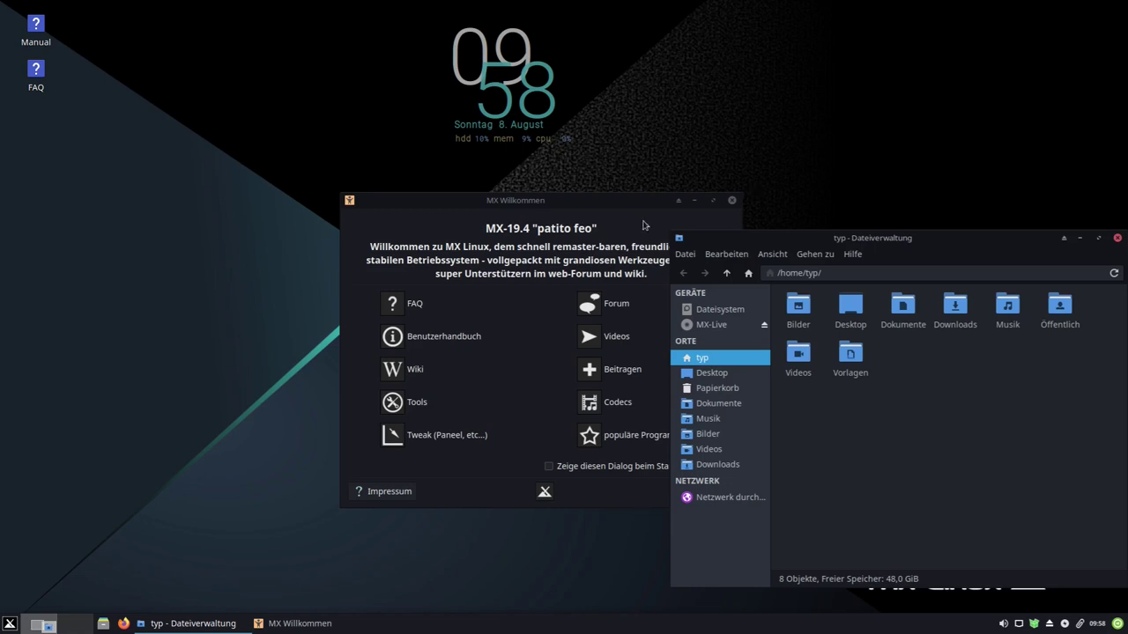
drag(672, 220, 467, 185)
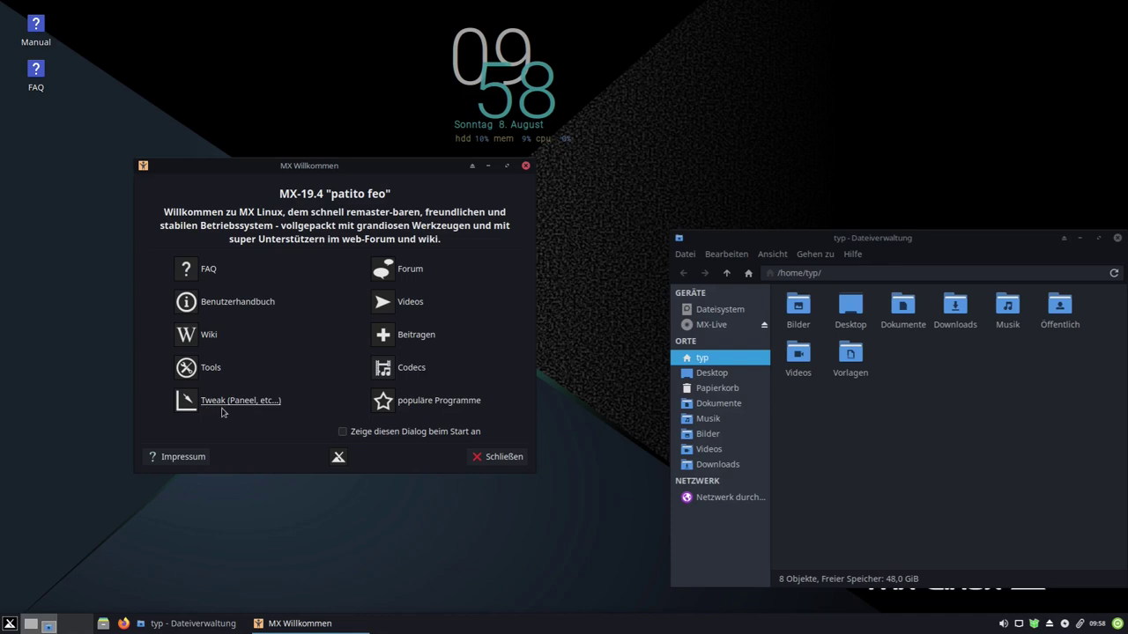
click(526, 165)
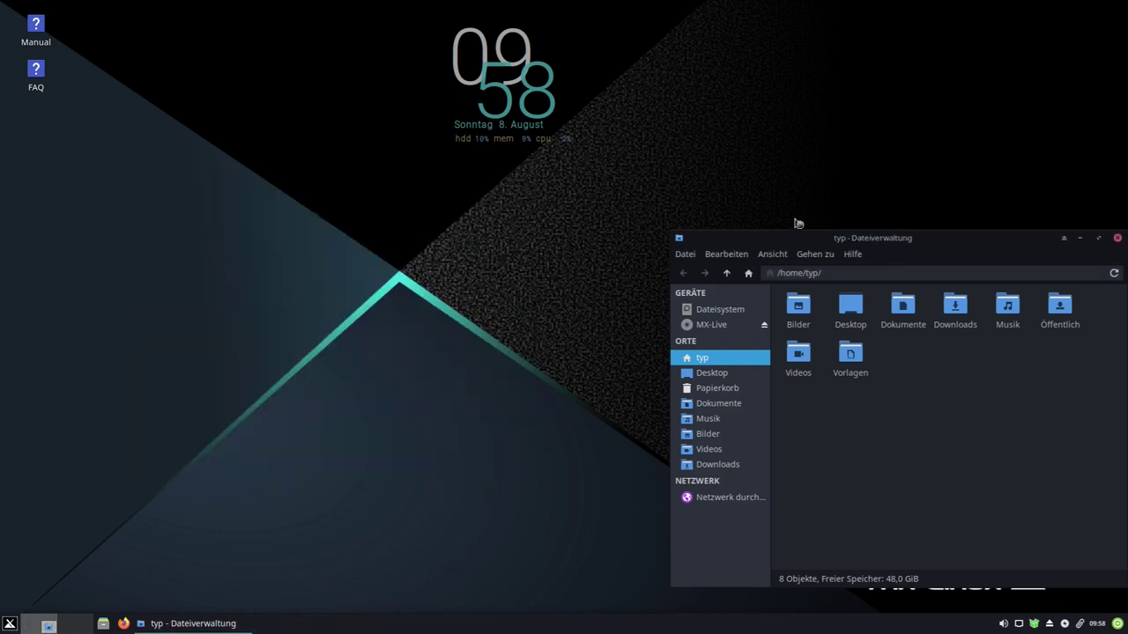
drag(789, 234, 633, 247)
click(963, 251)
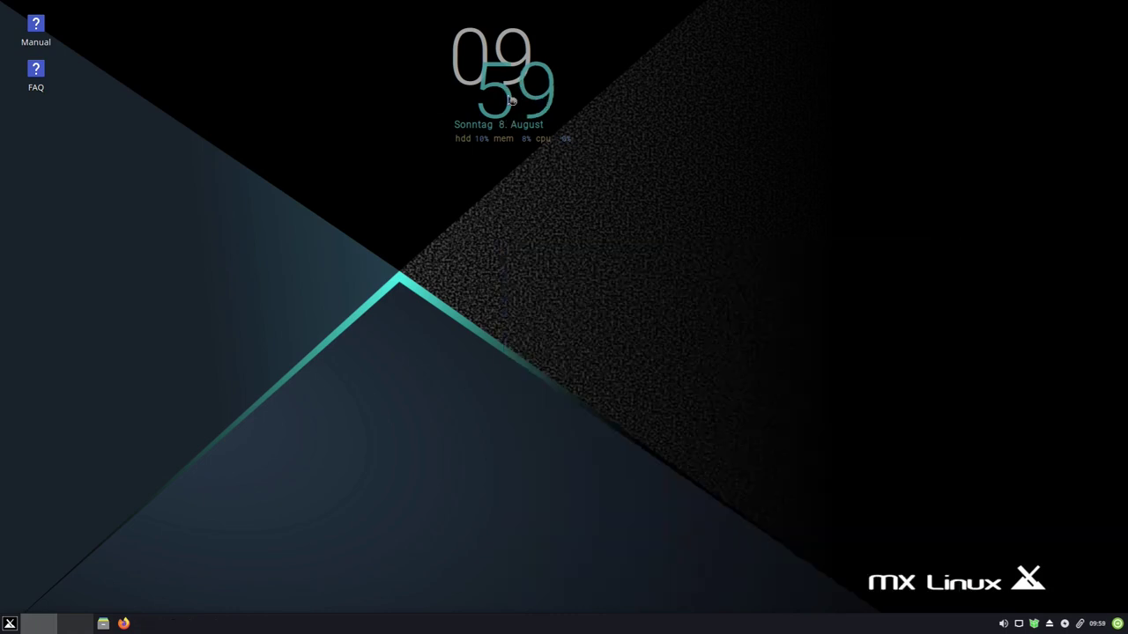
drag(421, 16, 638, 152)
- Search 'conk' in the applications menu and launch Conky Manager
click(11, 625)
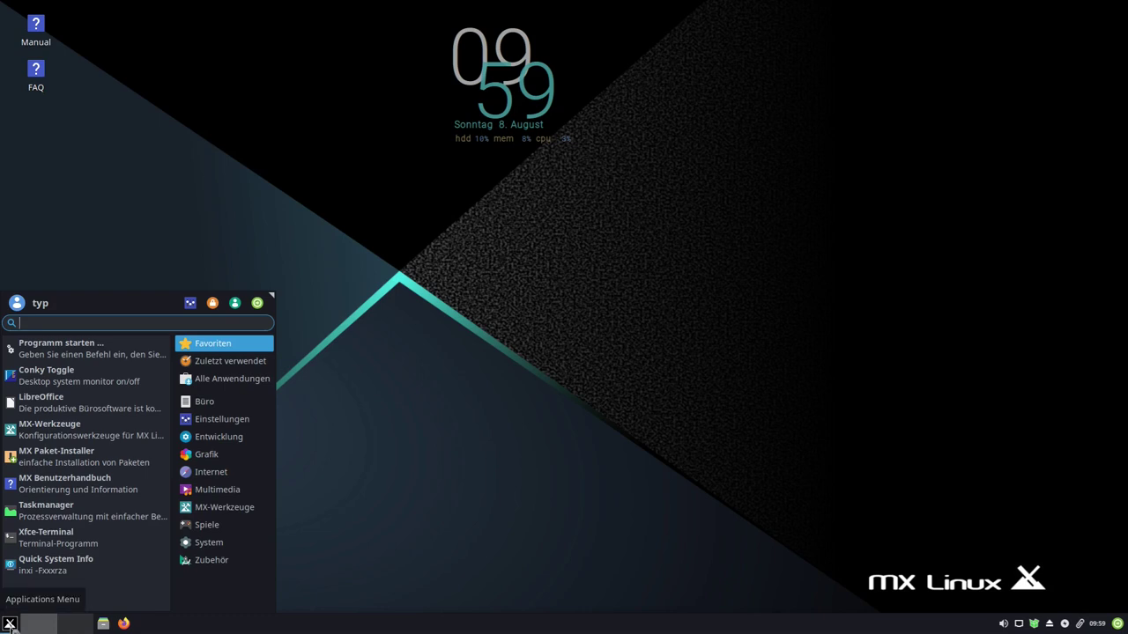
text(conk)
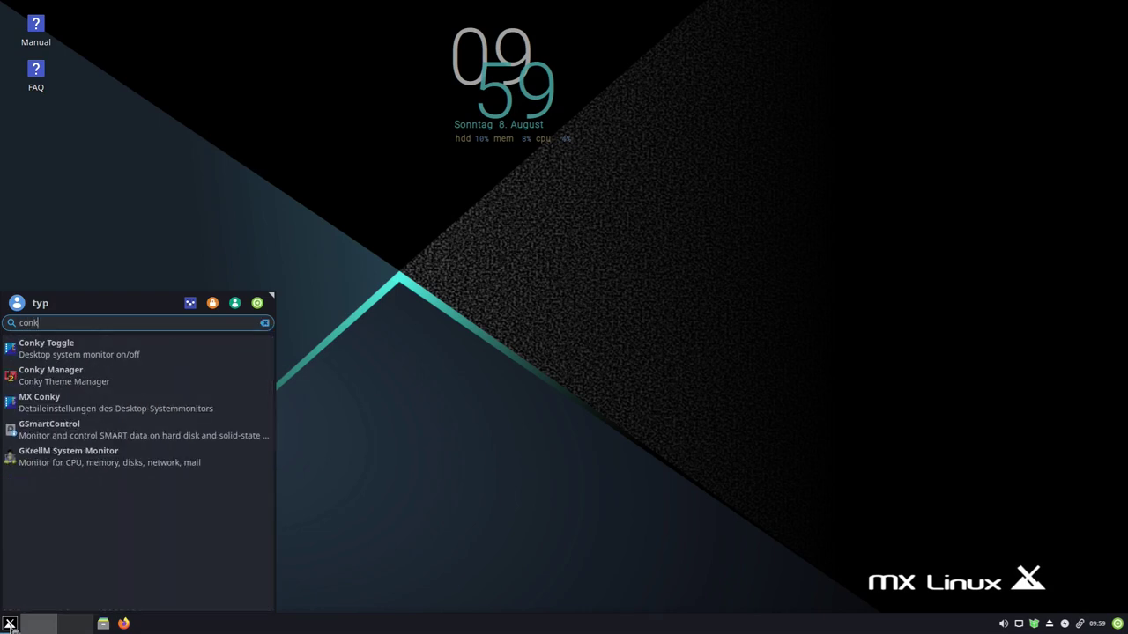
click(70, 380)
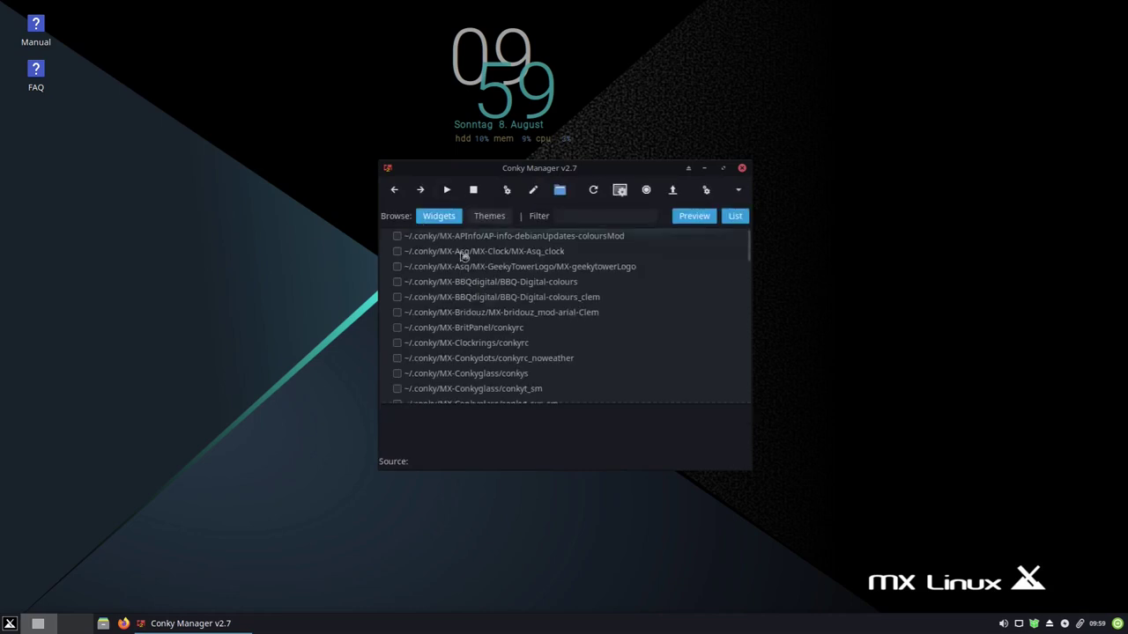
- Try the MX-Cowon_more_sys widget on and off, leaving it disabled
scroll(465, 272, down, 3)
scroll(464, 272, down, 2)
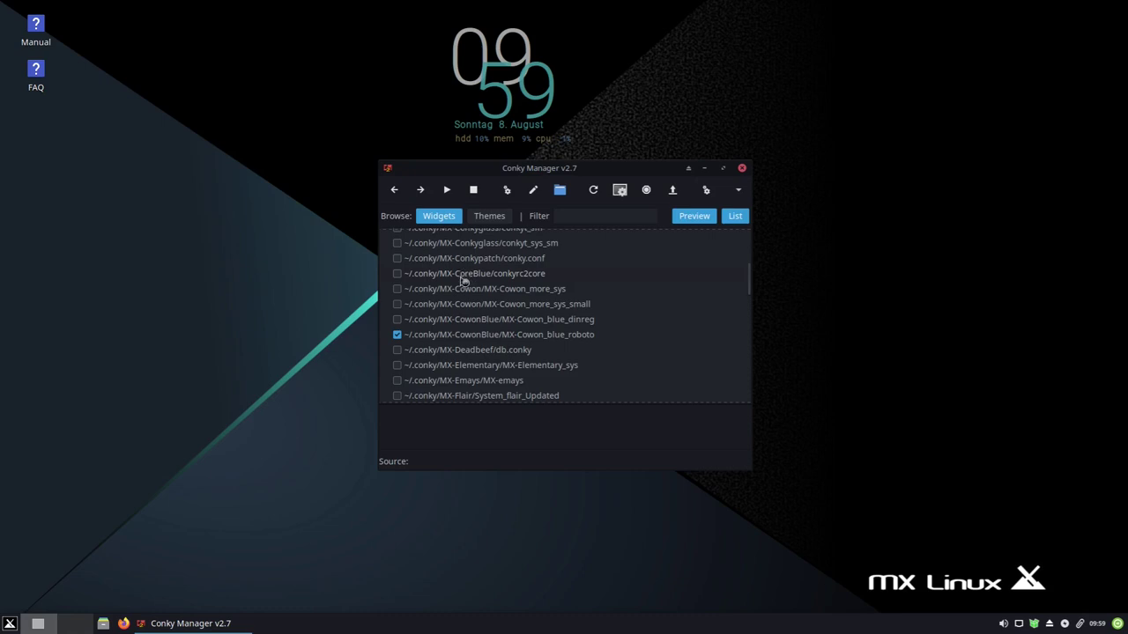
click(406, 293)
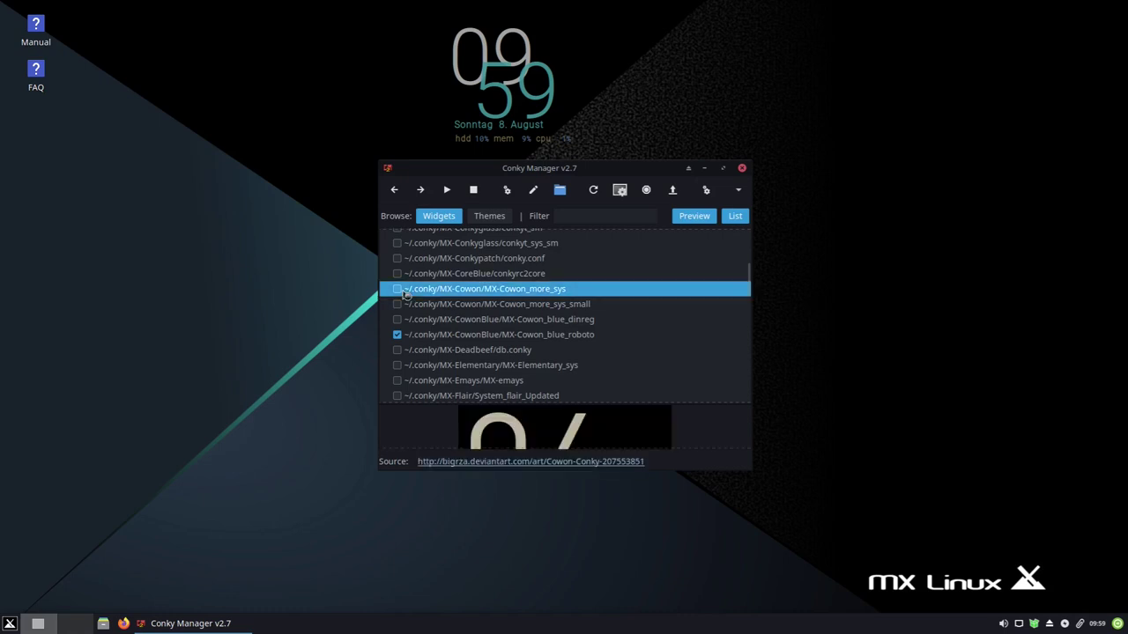
click(397, 291)
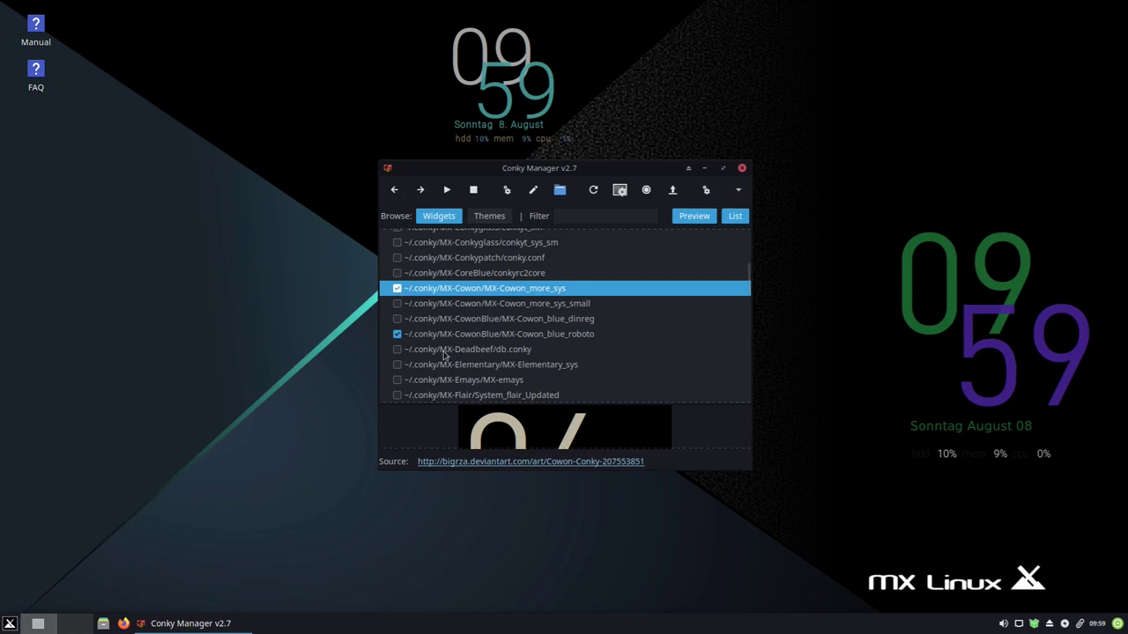
click(398, 289)
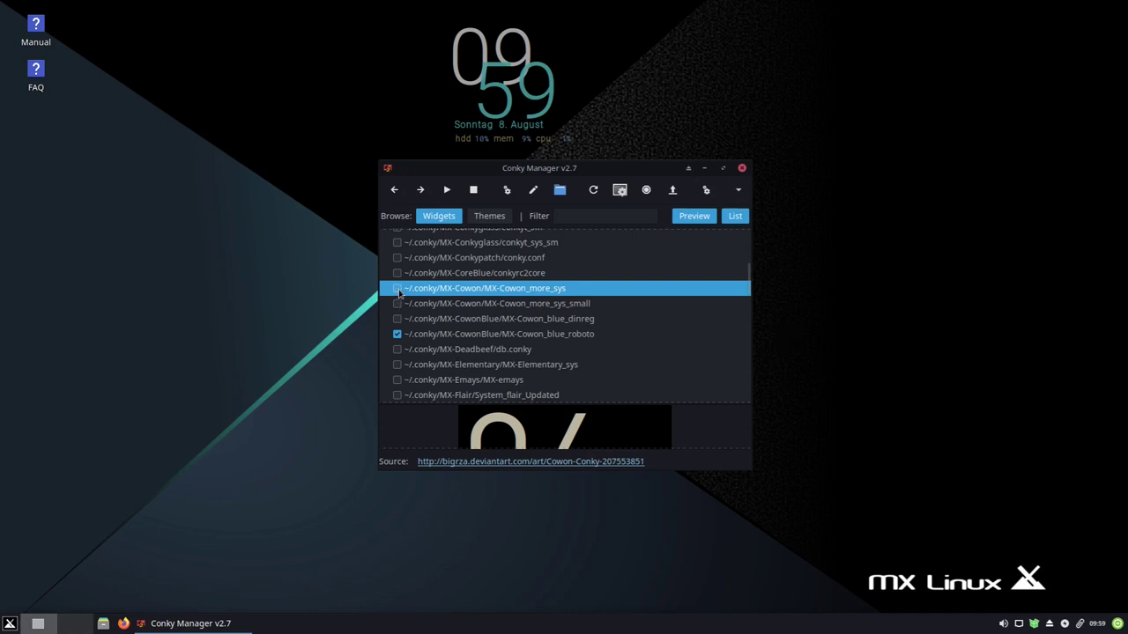
click(396, 288)
click(397, 289)
scroll(438, 306, down, 3)
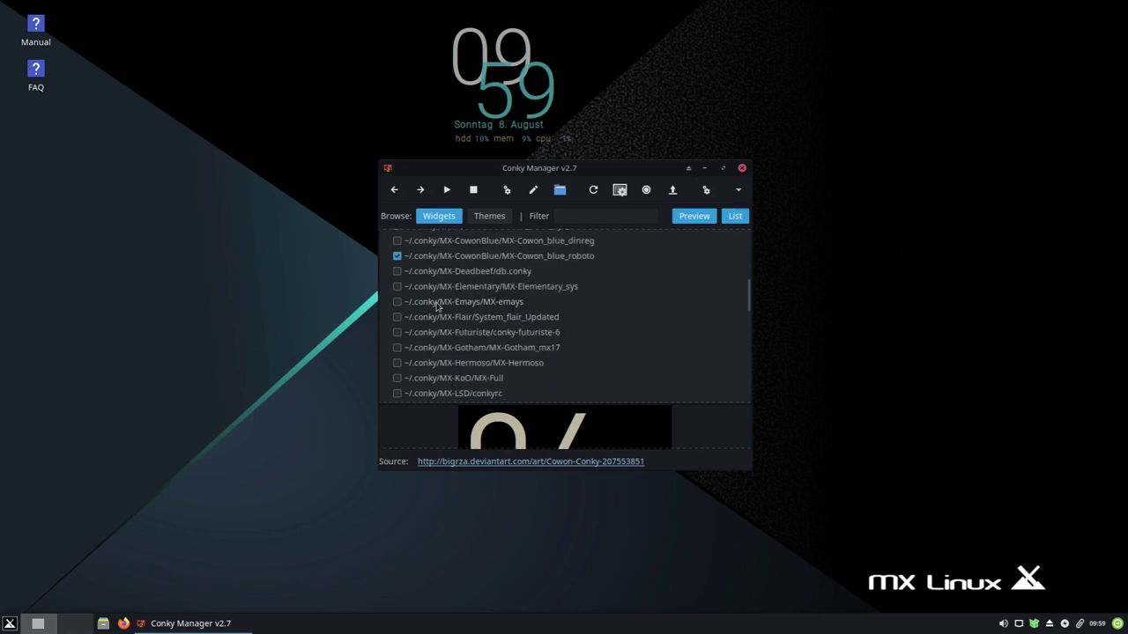
- Enable MX-Gotham_mx17, disable MX-Cowon_blue_roboto, and close Conky Manager
click(397, 348)
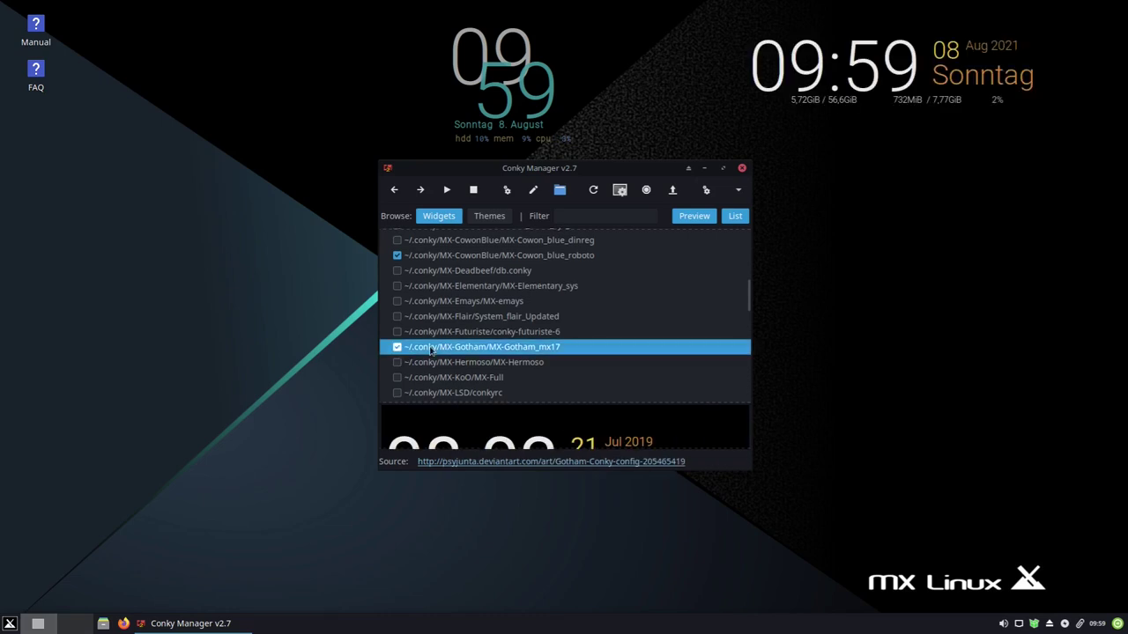
click(397, 256)
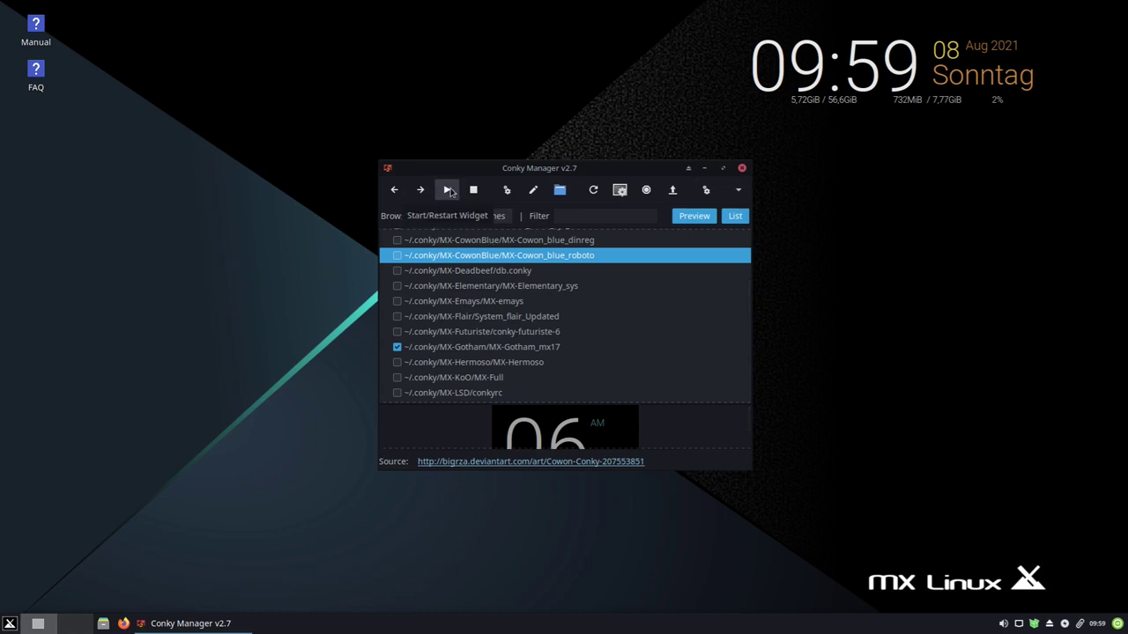
click(448, 190)
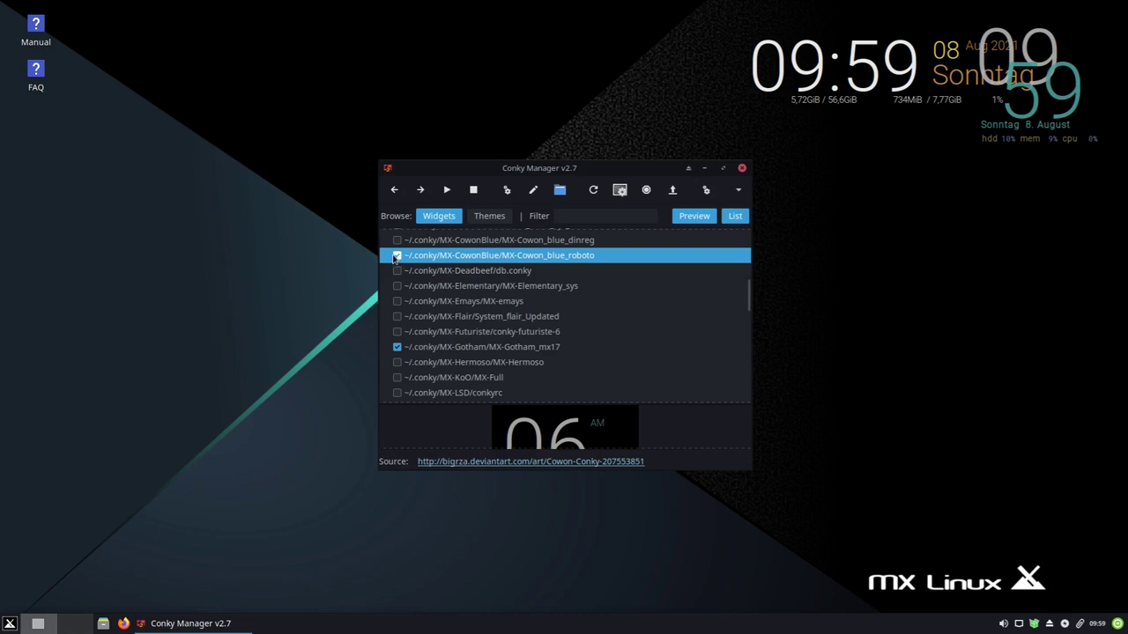
click(396, 256)
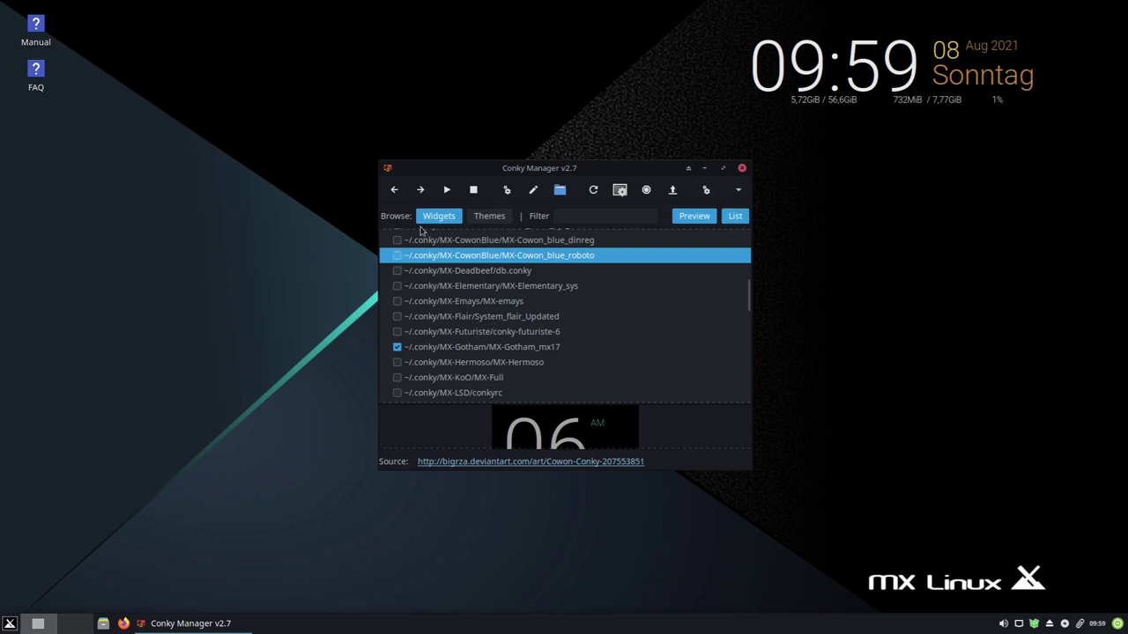
click(742, 168)
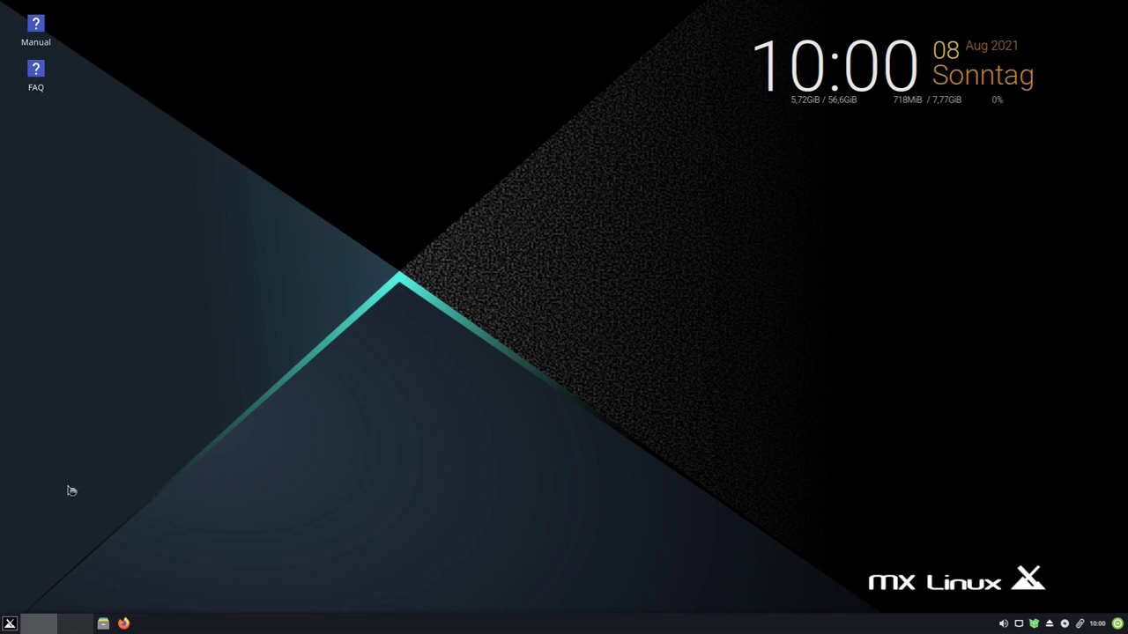
- Bring up the desktop right-click menu, then dismiss it
right_click(364, 347)
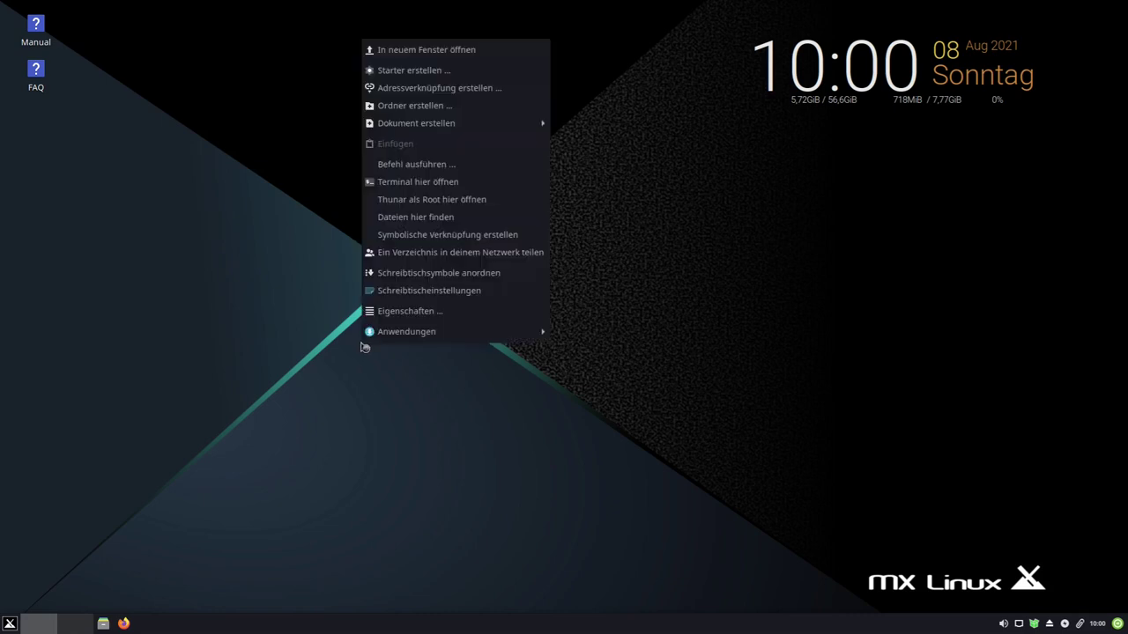
mouse_move(375, 340)
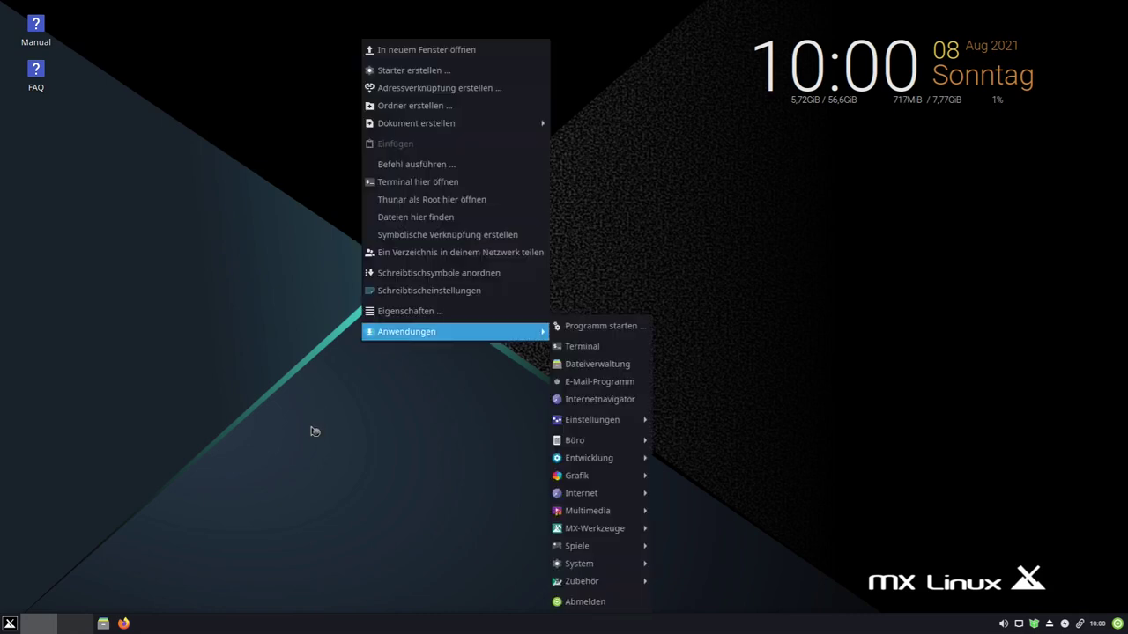
click(11, 626)
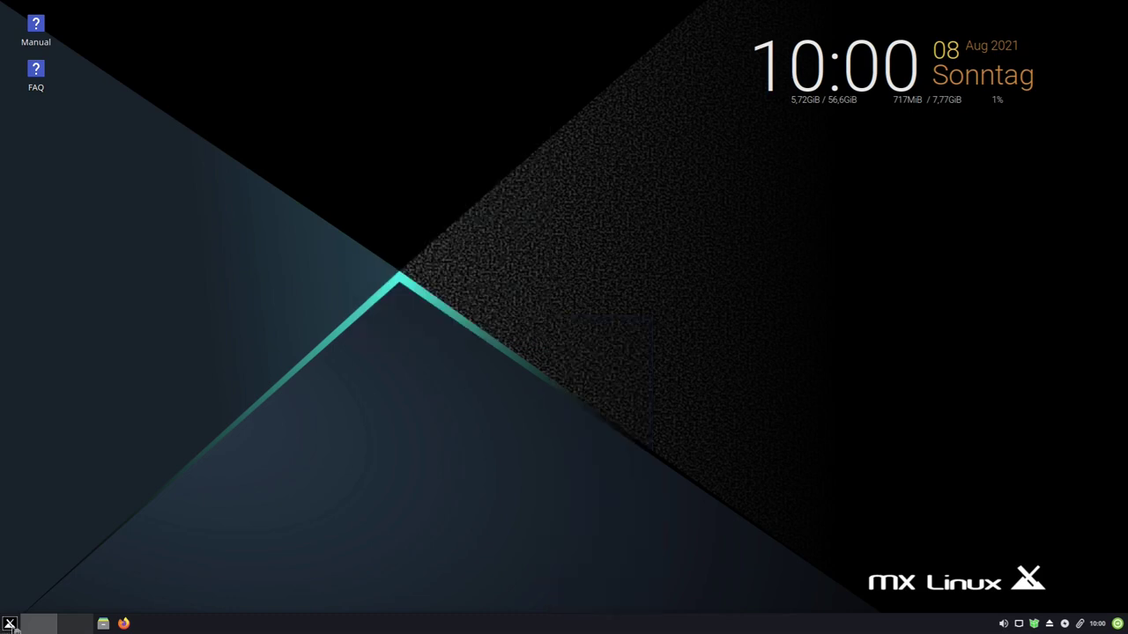
- Search the Whisker menu for 'hinter' and open the Schreibtisch desktop settings
click(11, 626)
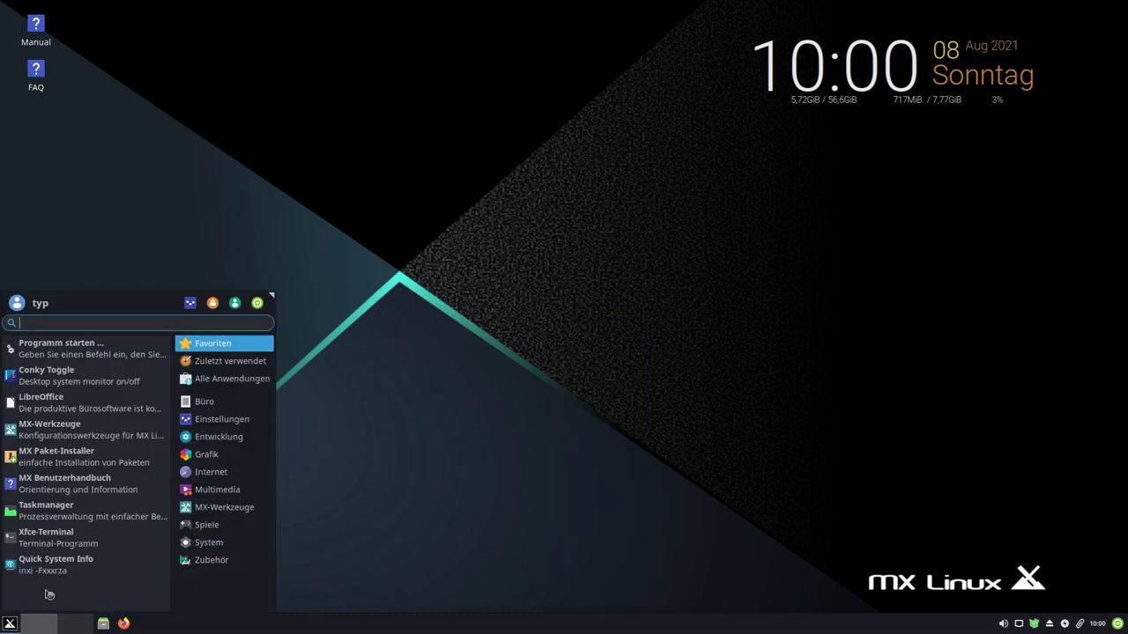
text(ht)
key(BackSpace)
key(BackSpace)
text(hi)
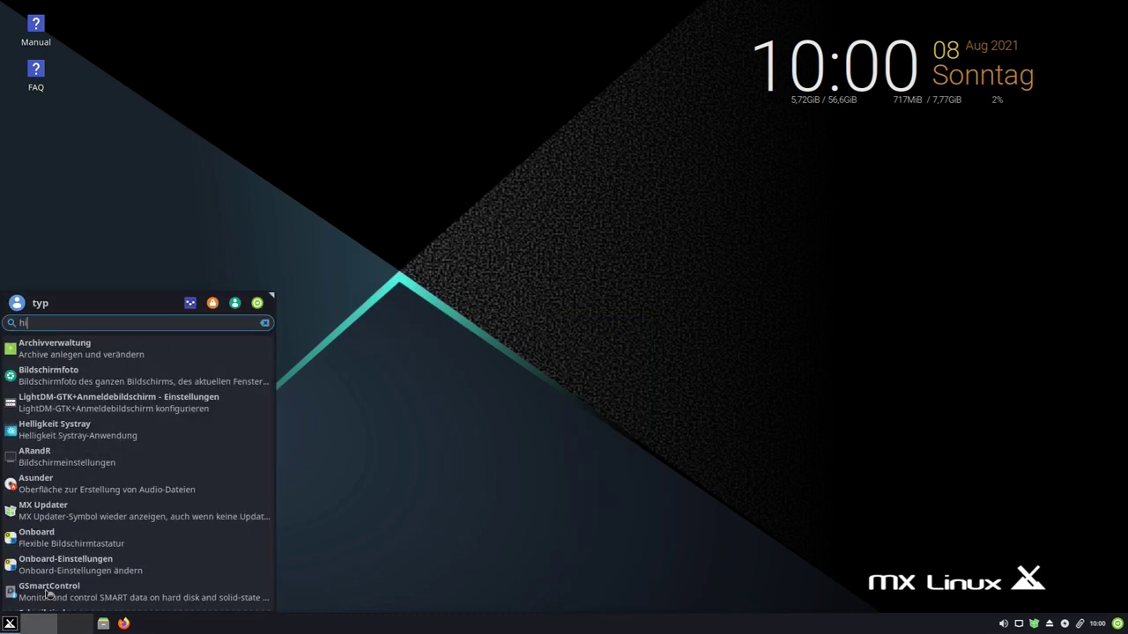
text(nter)
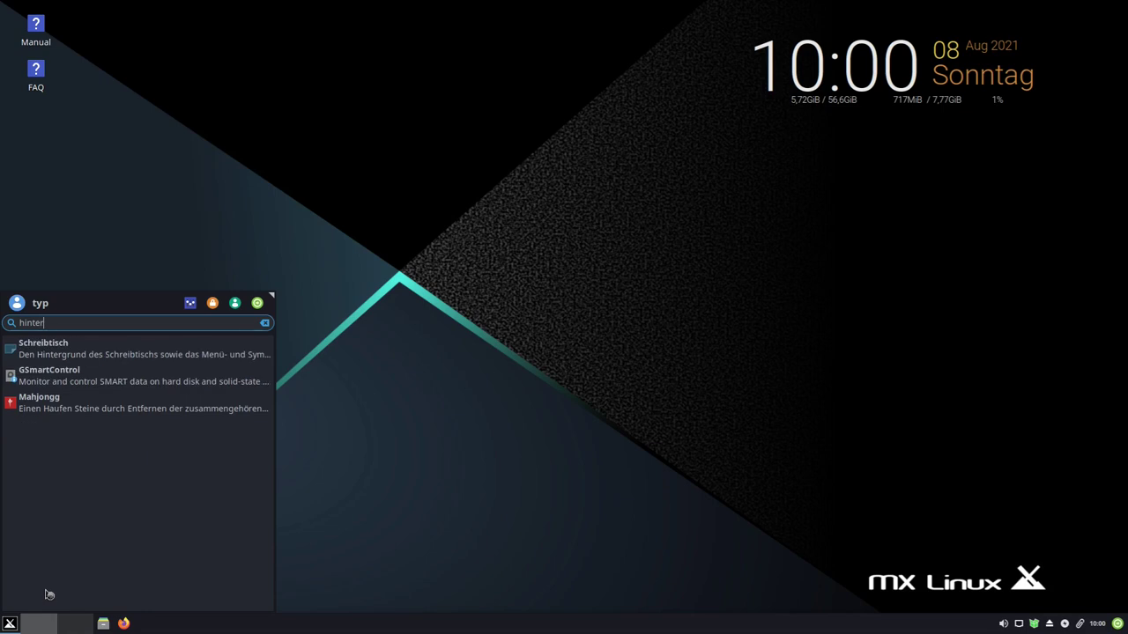
click(64, 343)
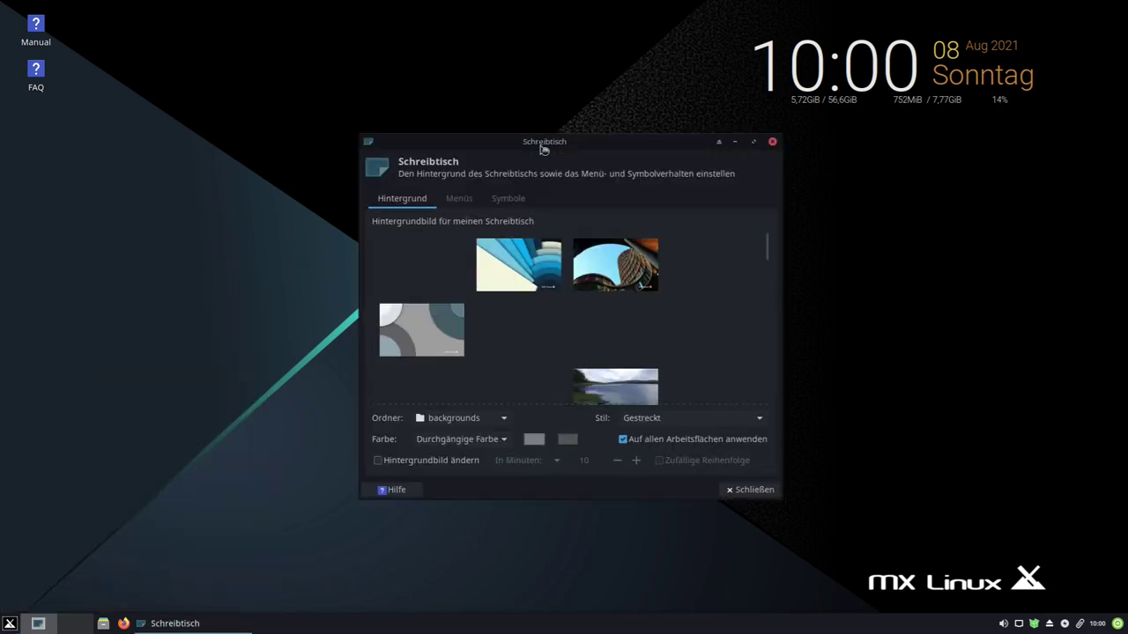
- Try the sunset horses, pink night street and sunset lake photos as wallpaper
drag(544, 148, 432, 91)
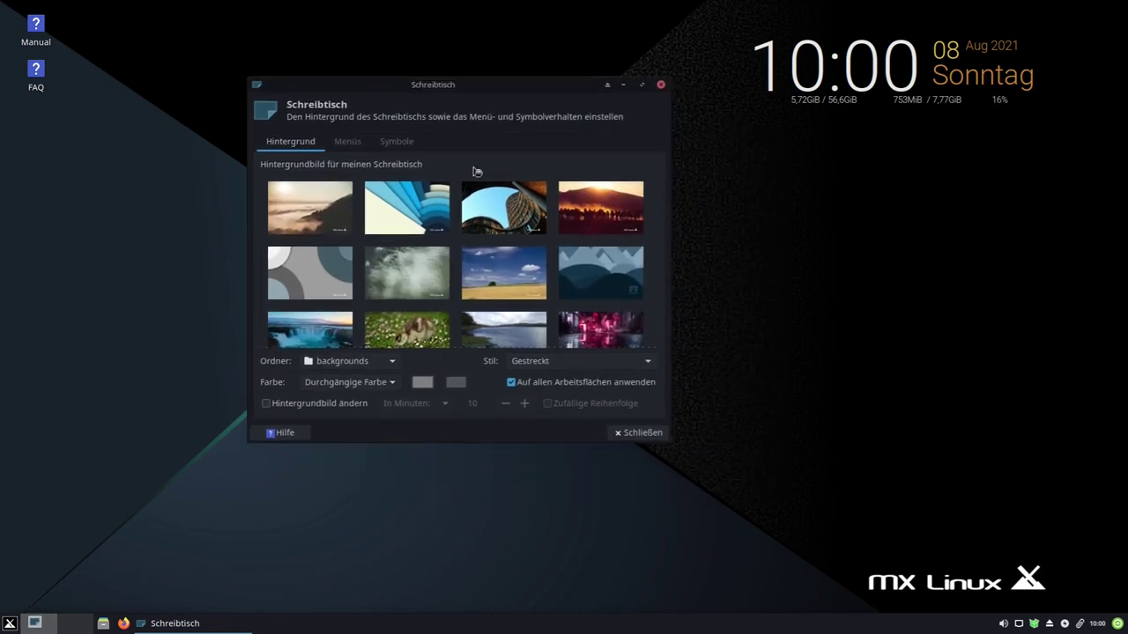
click(575, 227)
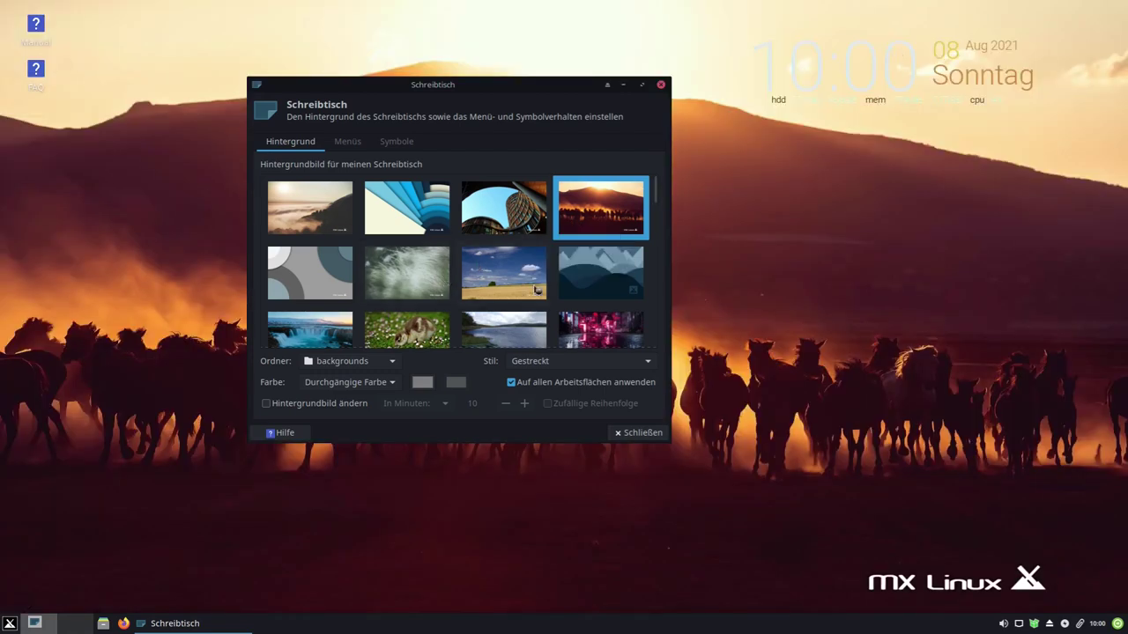
scroll(535, 289, down, 2)
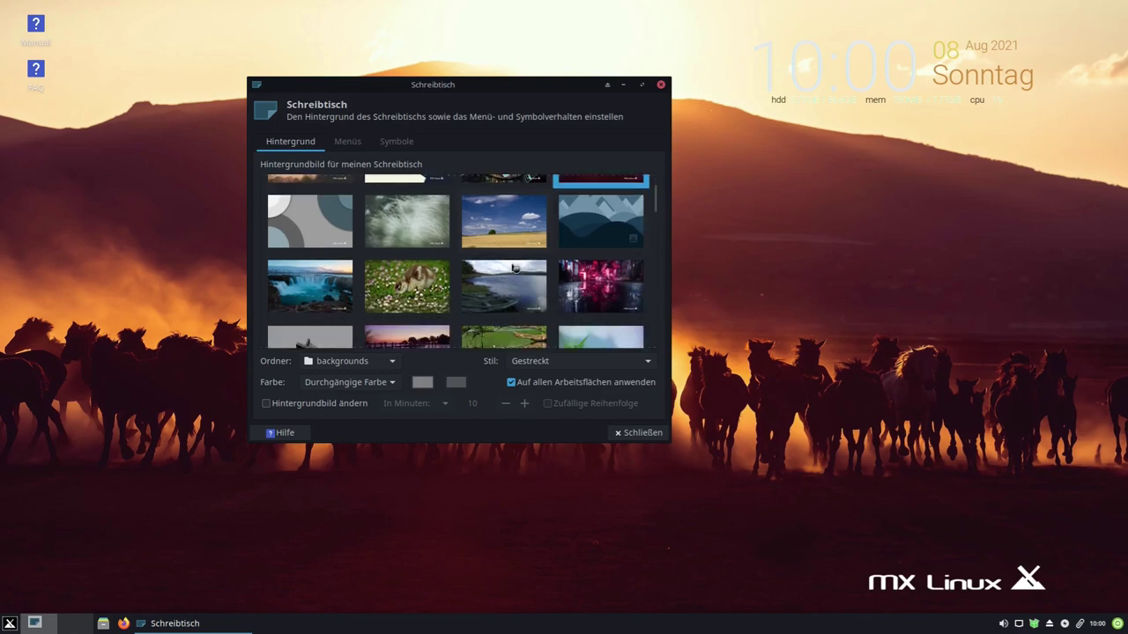
click(603, 289)
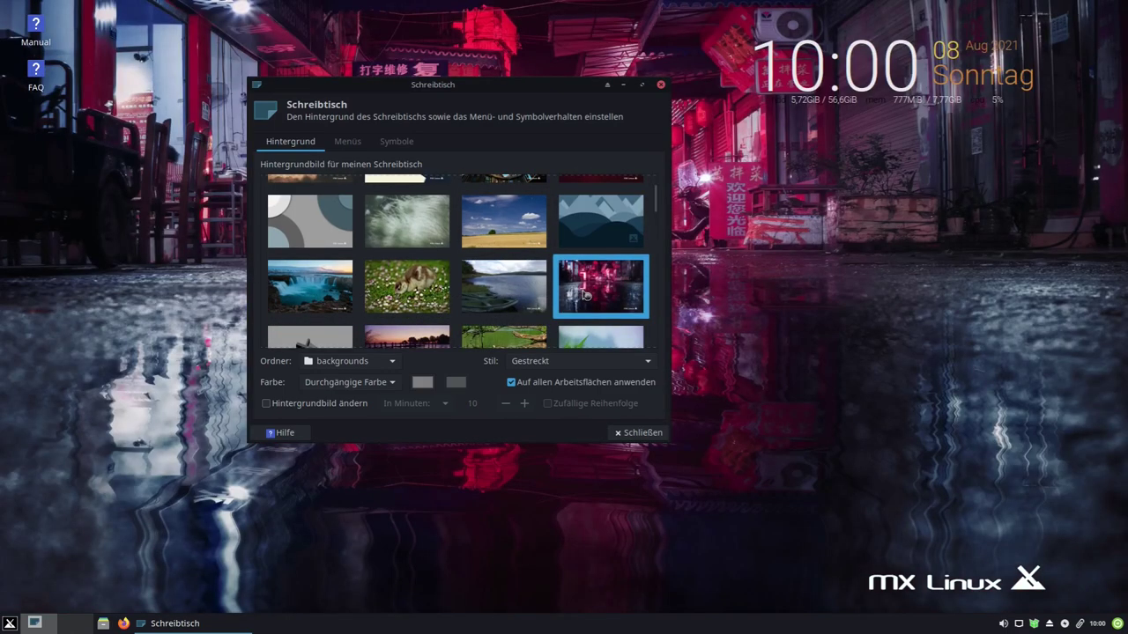
scroll(529, 290, down, 2)
click(443, 288)
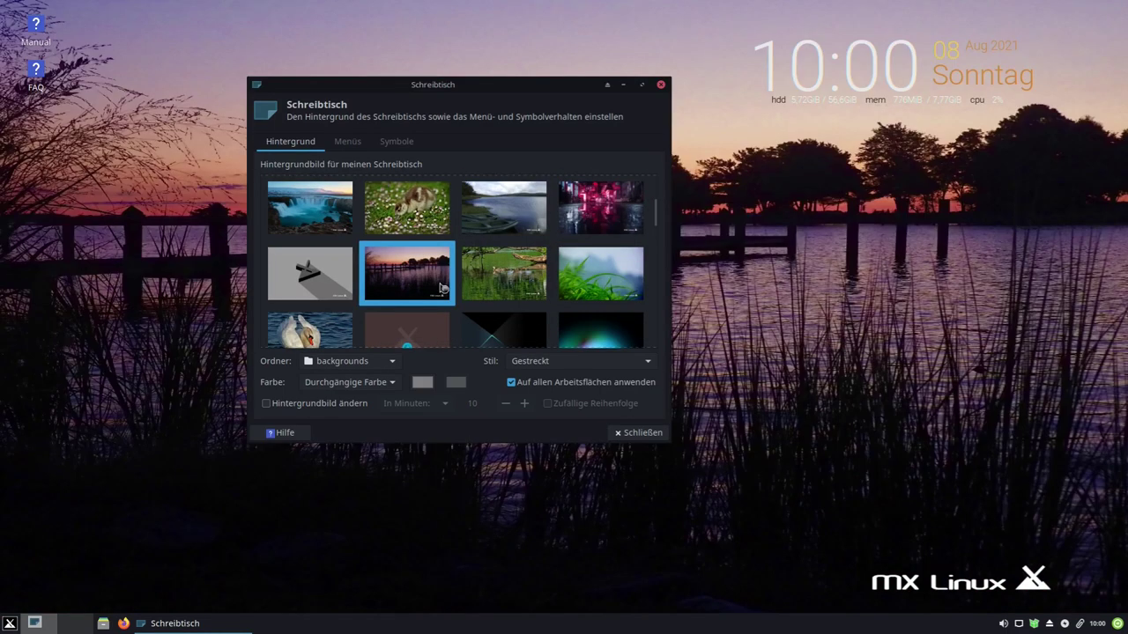
- Try the starry sky photo, settle on the dark river wallpaper, and close the settings
scroll(443, 289, down, 2)
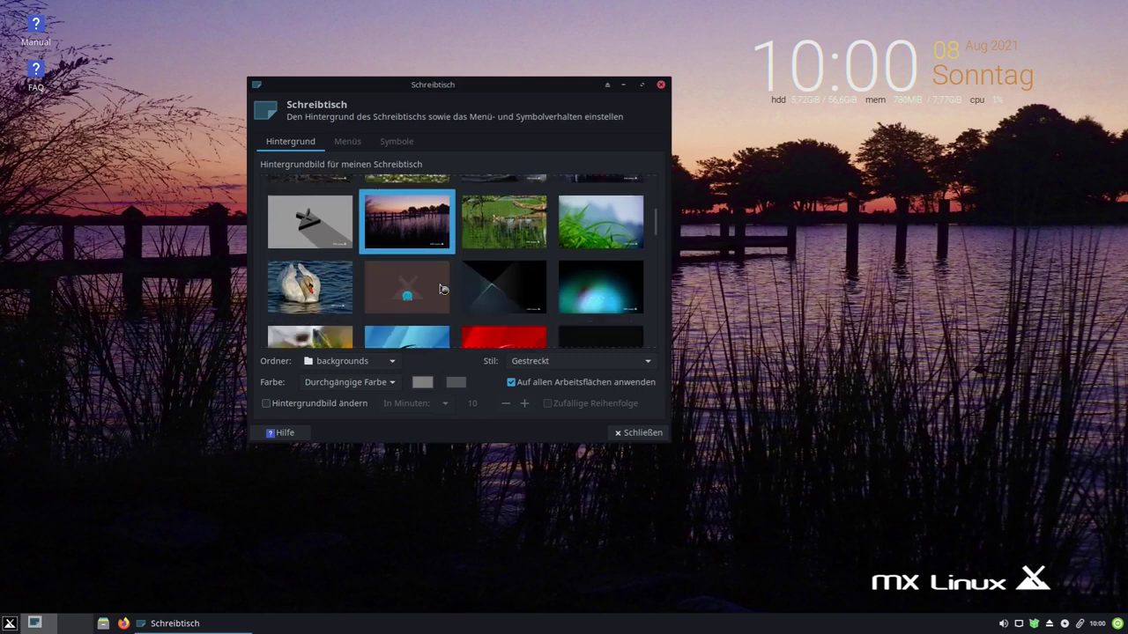
scroll(443, 288, down, 4)
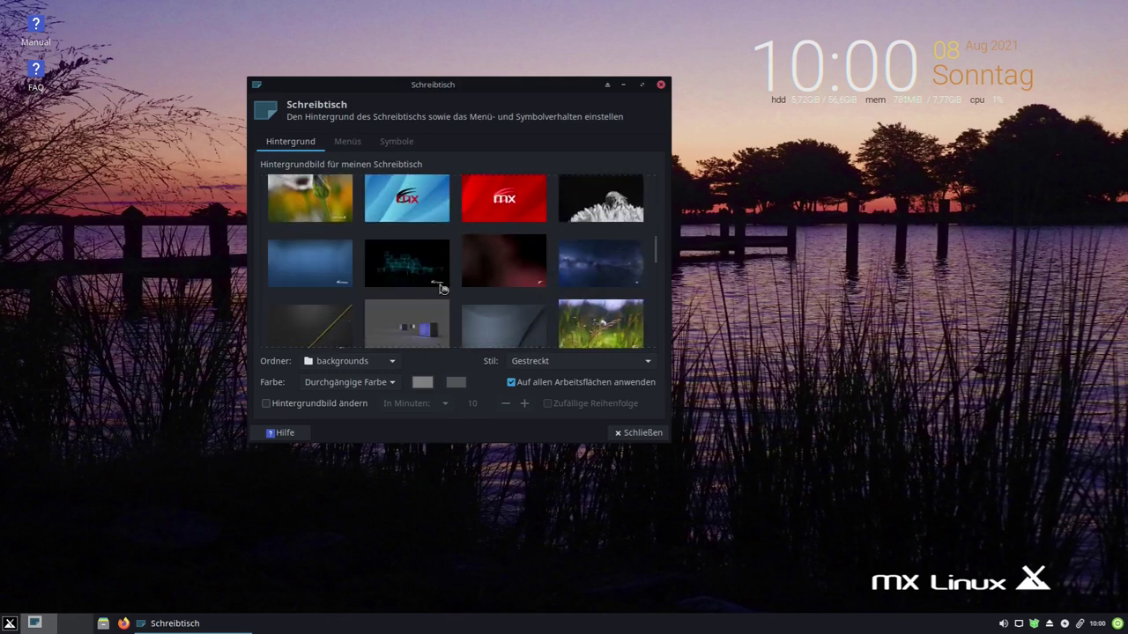
scroll(418, 269, down, 2)
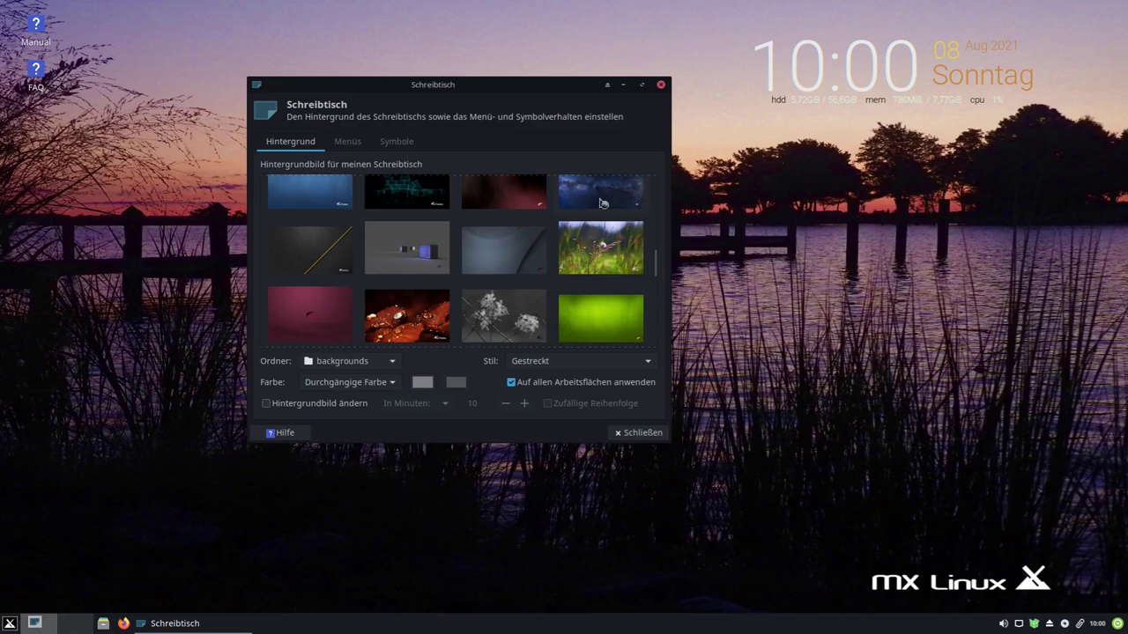
click(603, 204)
scroll(489, 260, down, 4)
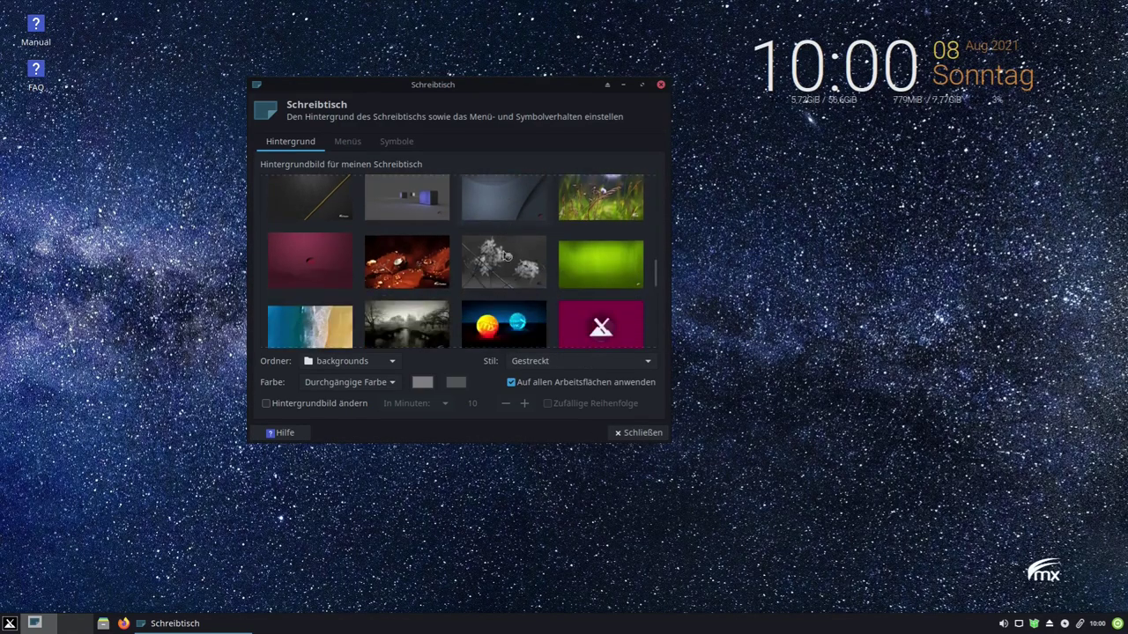
click(404, 280)
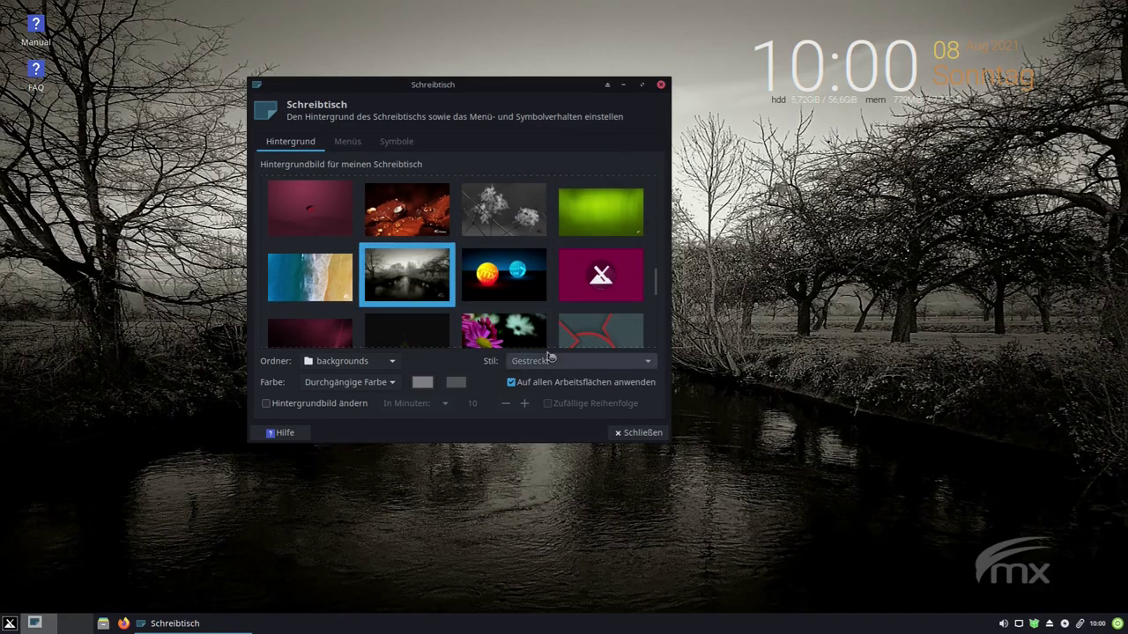
click(638, 432)
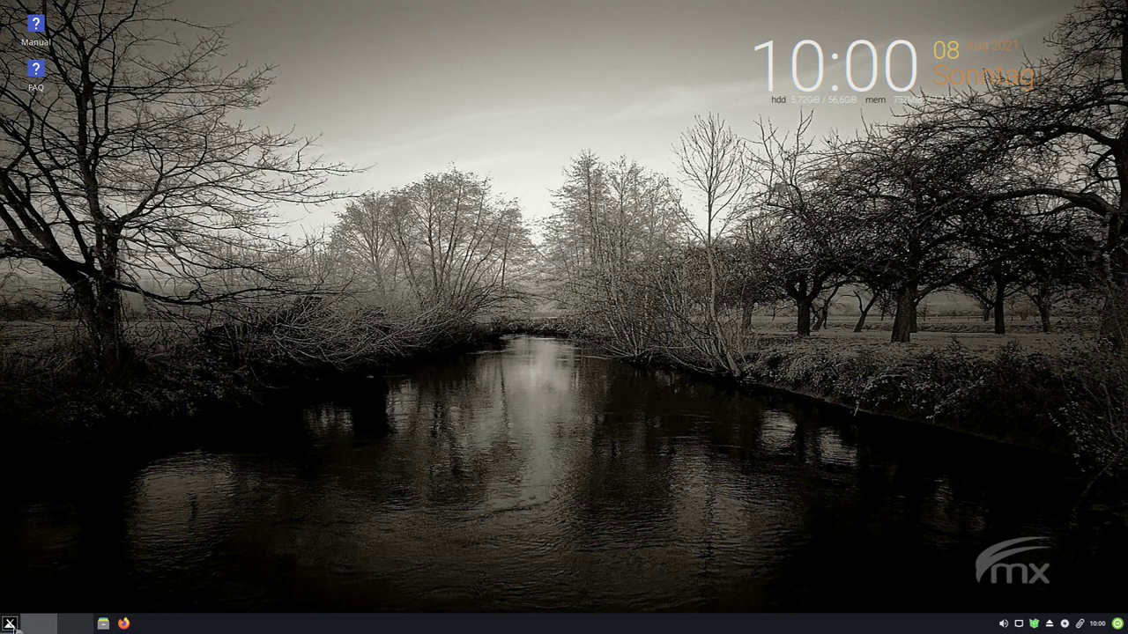
- Browse the Zubehör, Favoriten, Multimedia, System and Büro categories in the application menu
click(10, 624)
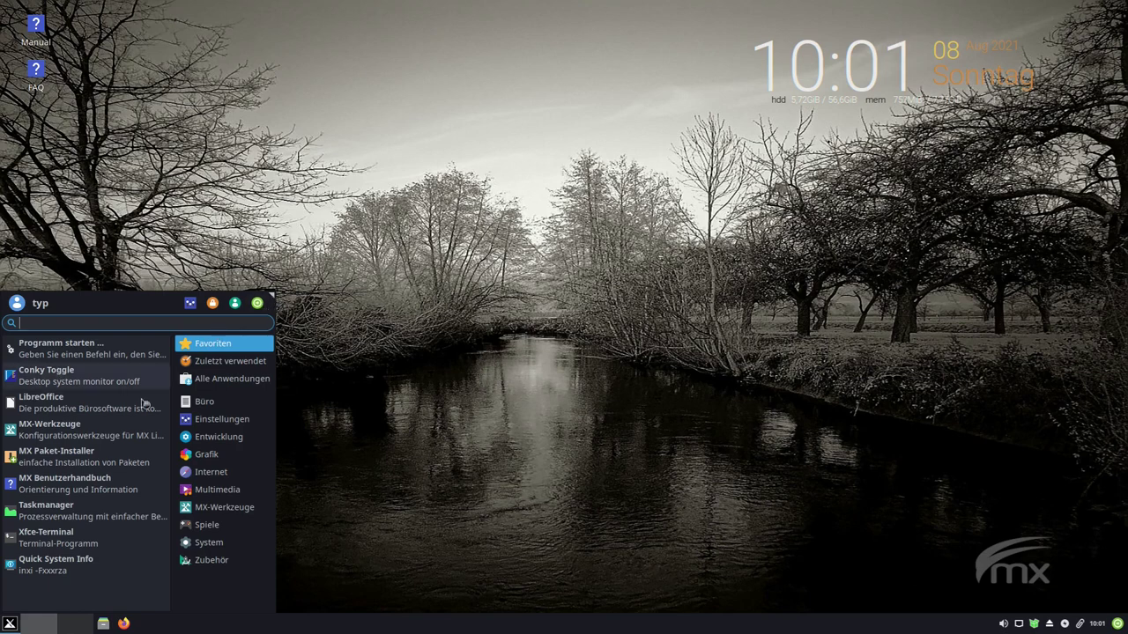
click(211, 560)
click(212, 343)
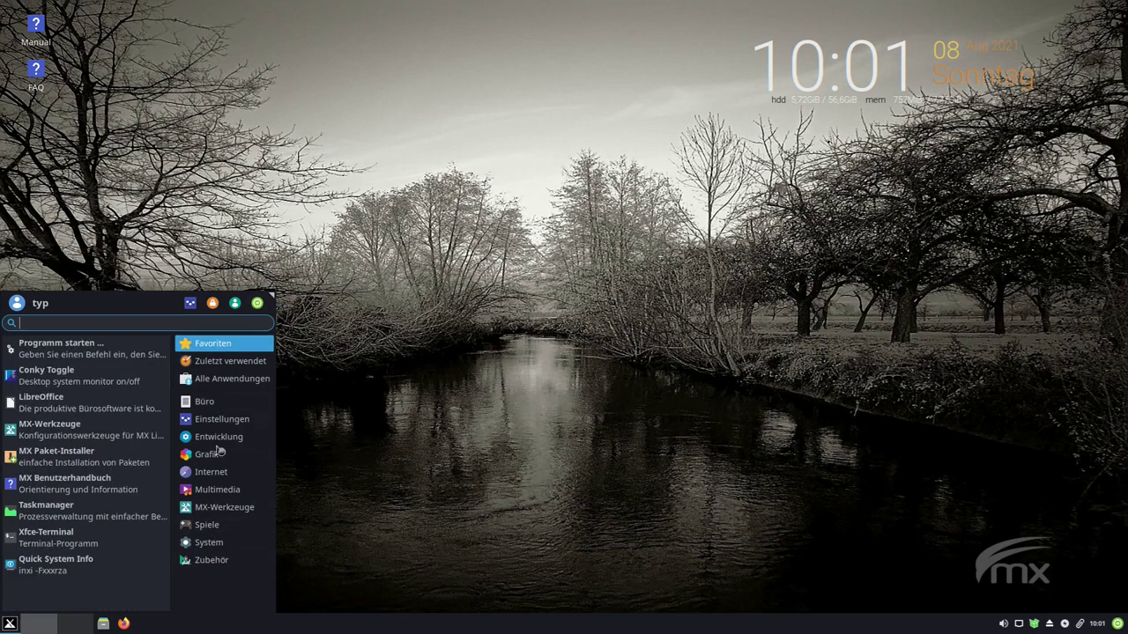
click(217, 490)
click(212, 544)
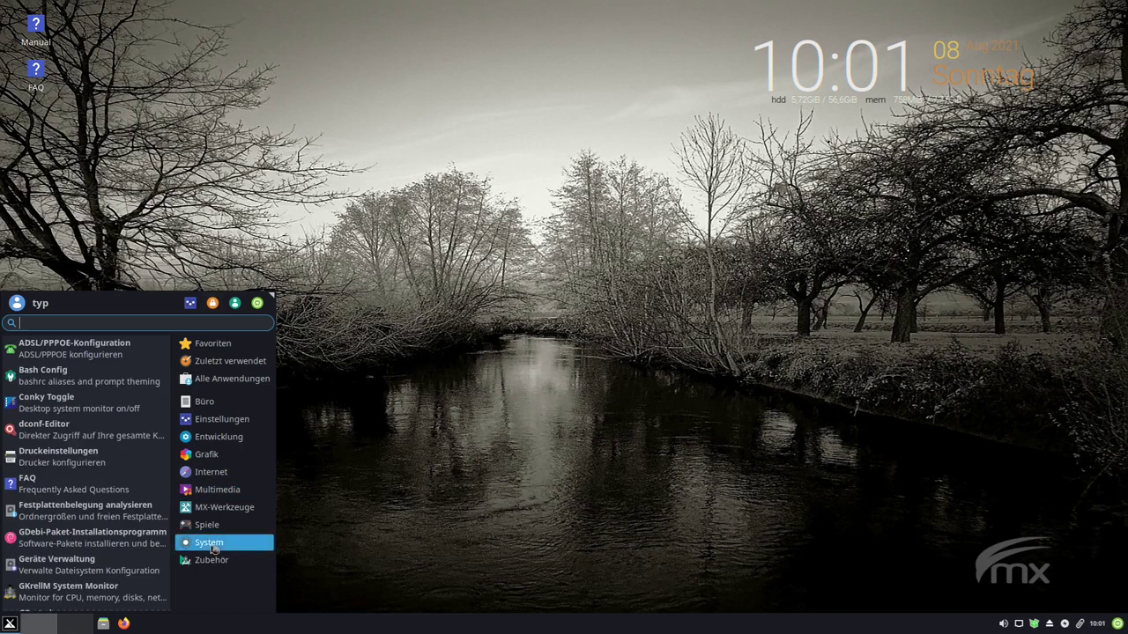
click(215, 404)
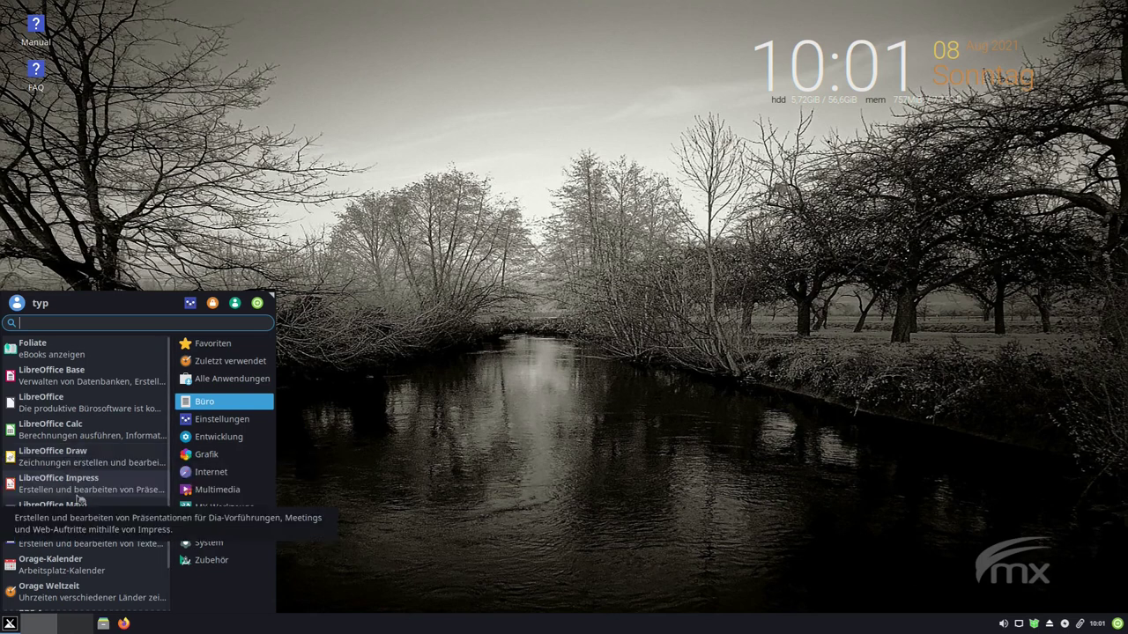
- Scroll through the category list to bring up the MX-Werkzeuge tools
scroll(76, 463, down, 1)
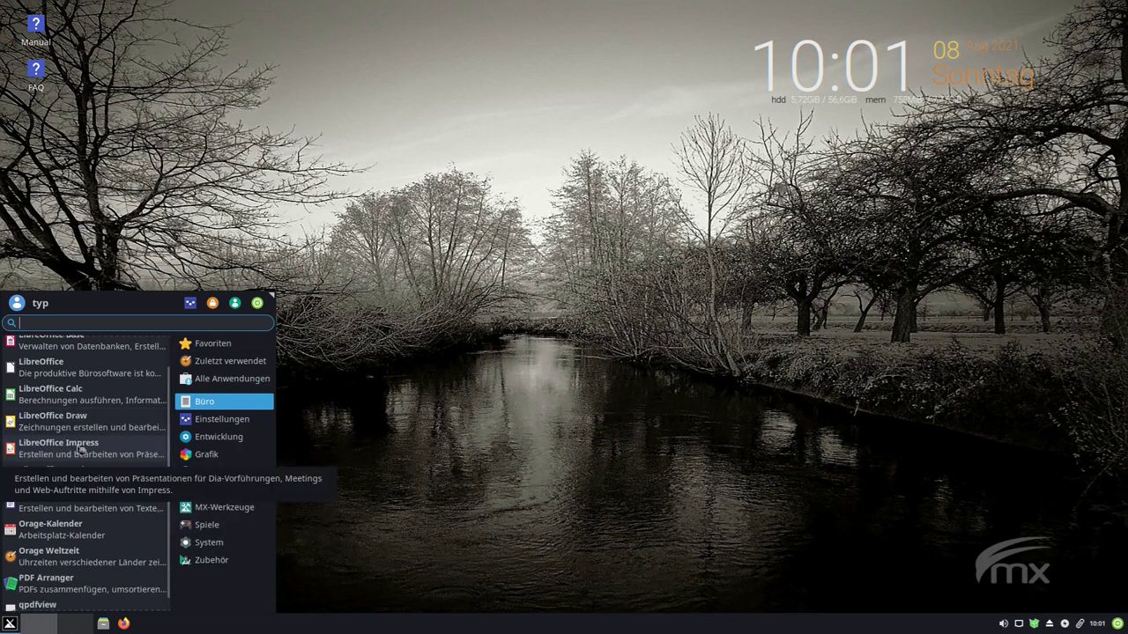
scroll(76, 463, down, 1)
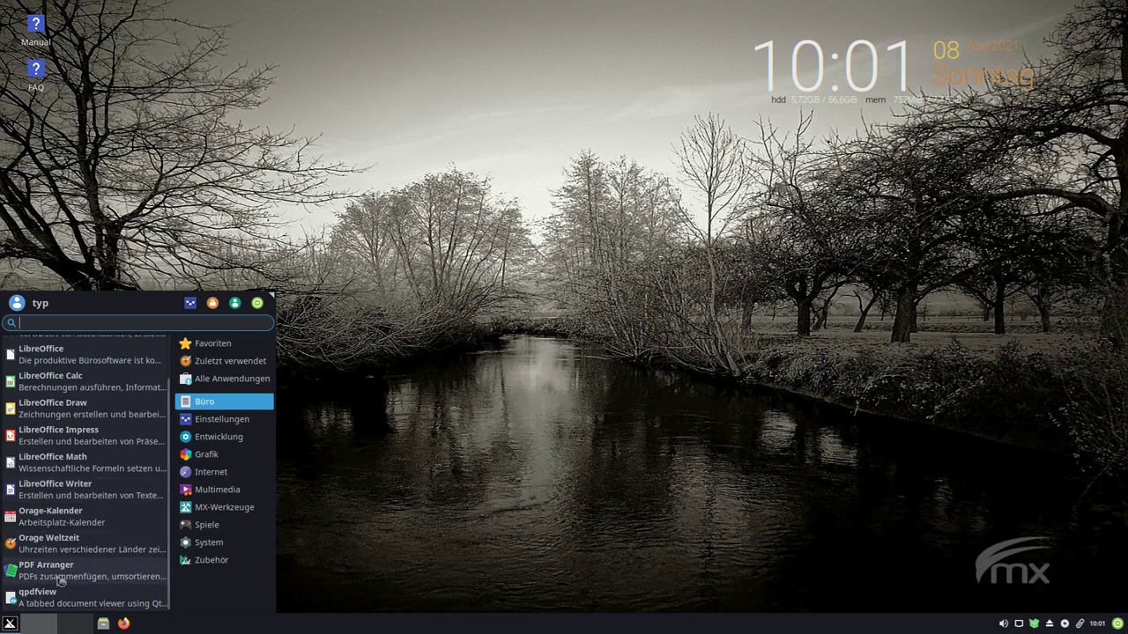
scroll(59, 580, up, 2)
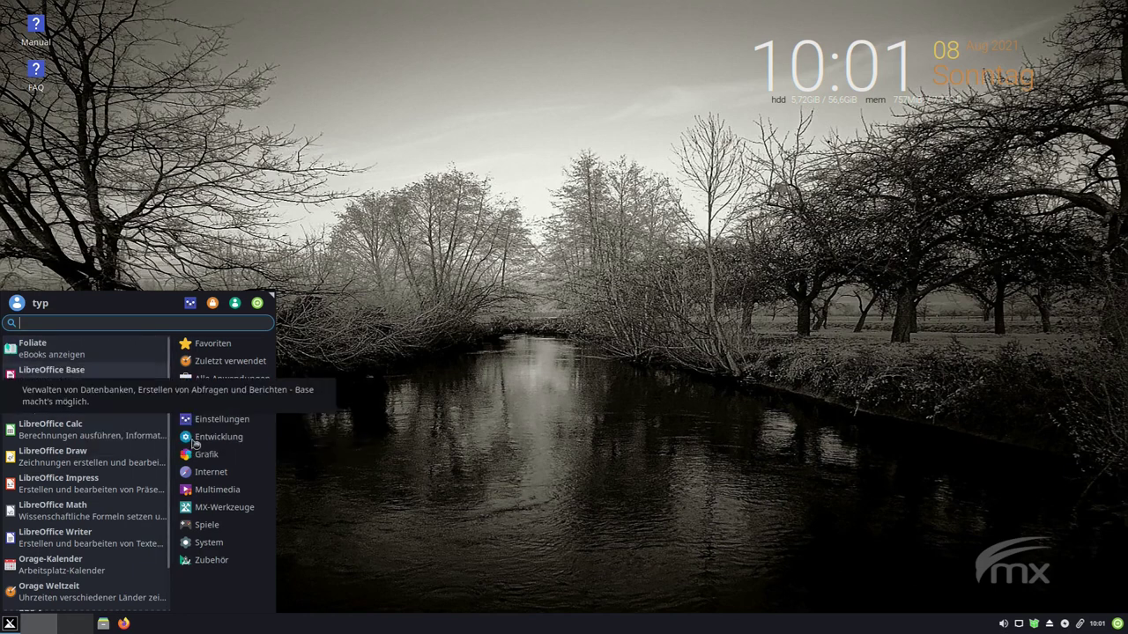
mouse_move(221, 443)
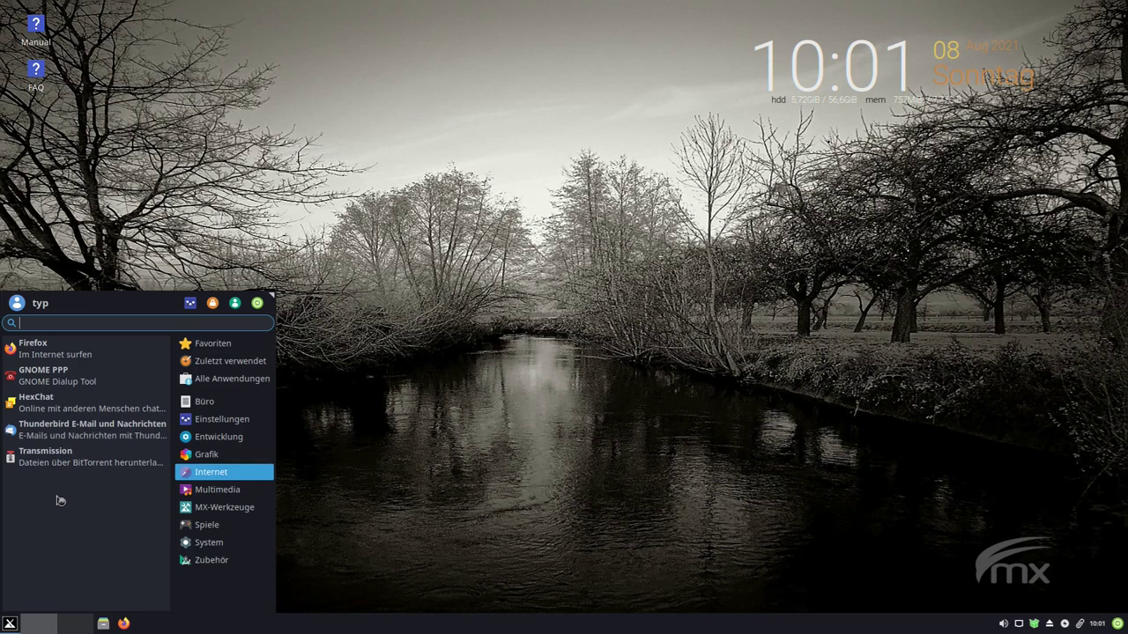
mouse_move(222, 508)
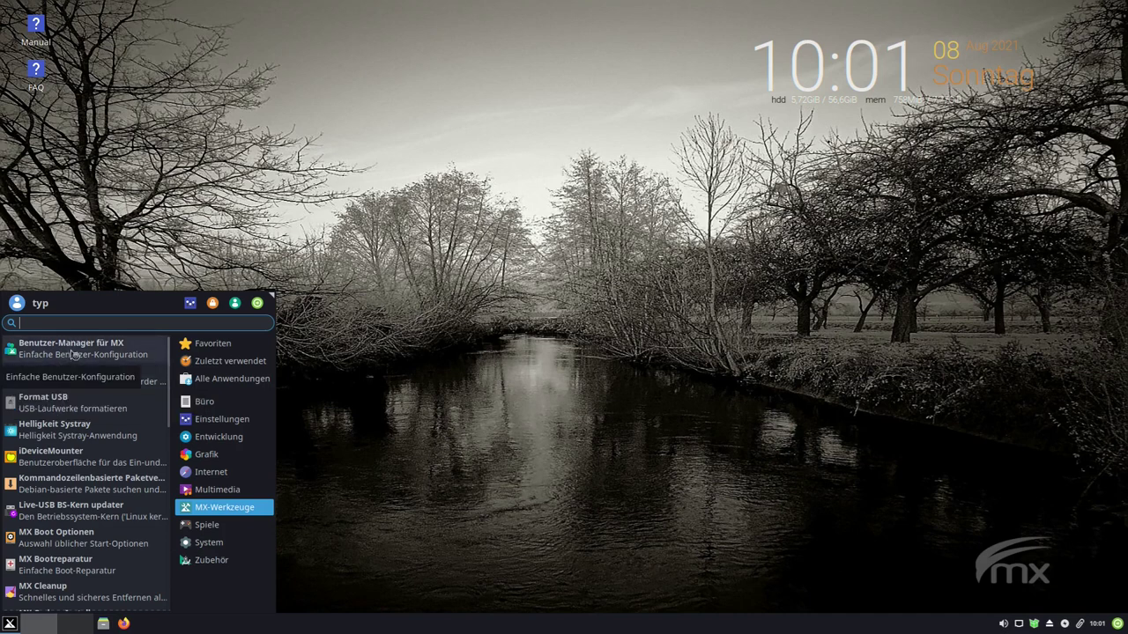
scroll(104, 471, down, 2)
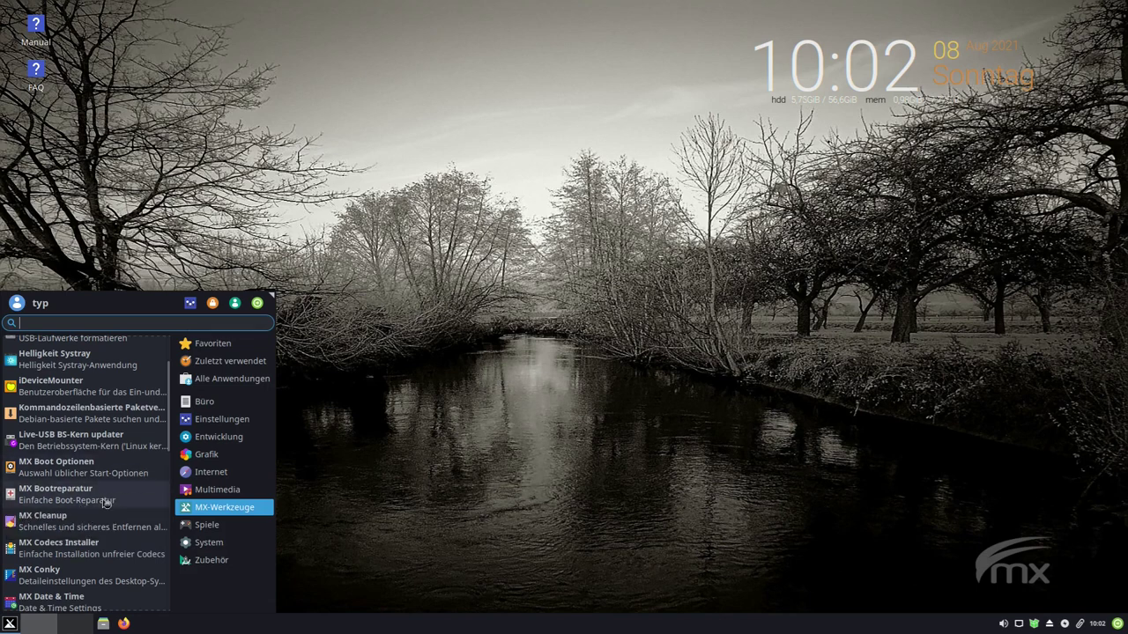
- Launch MX Cleanup, confirming with the administrator password
click(59, 526)
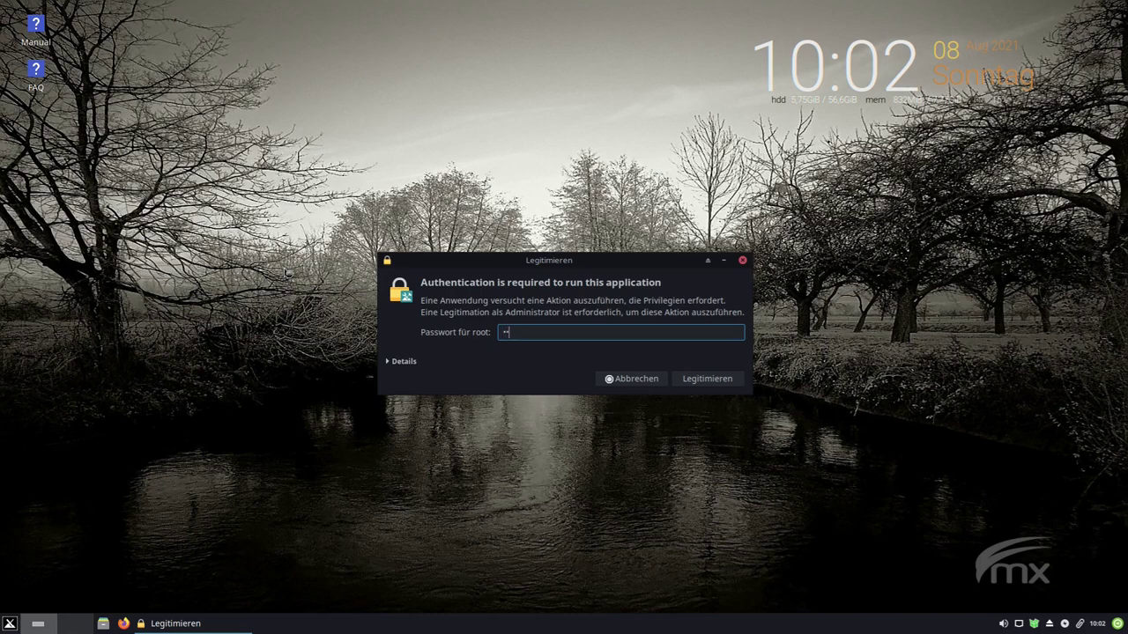
key(Return)
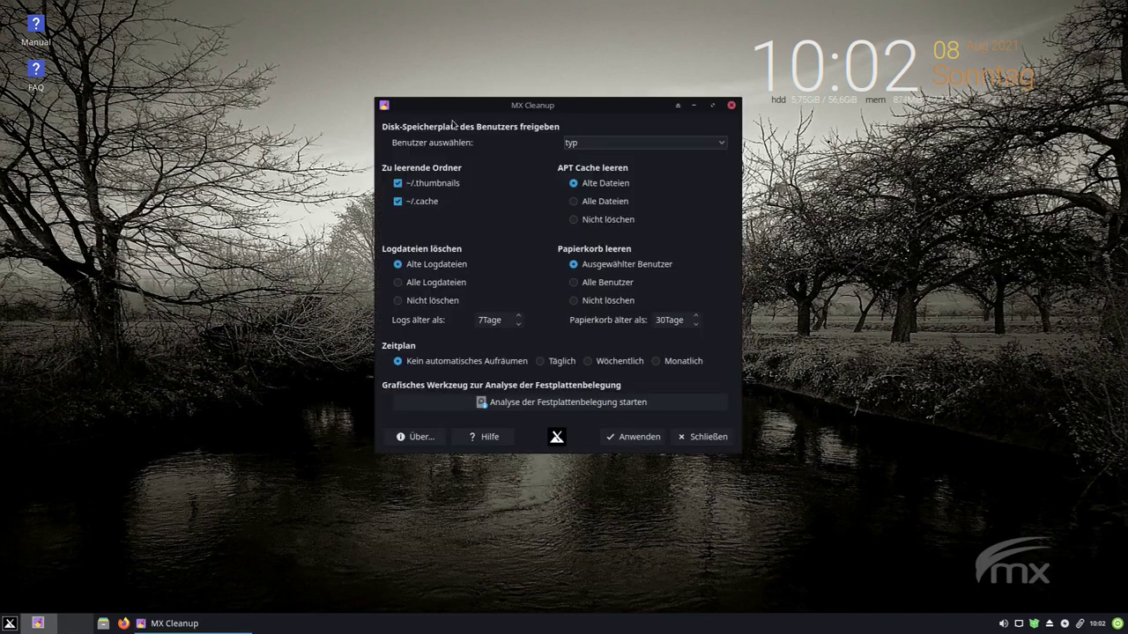
drag(534, 112, 514, 124)
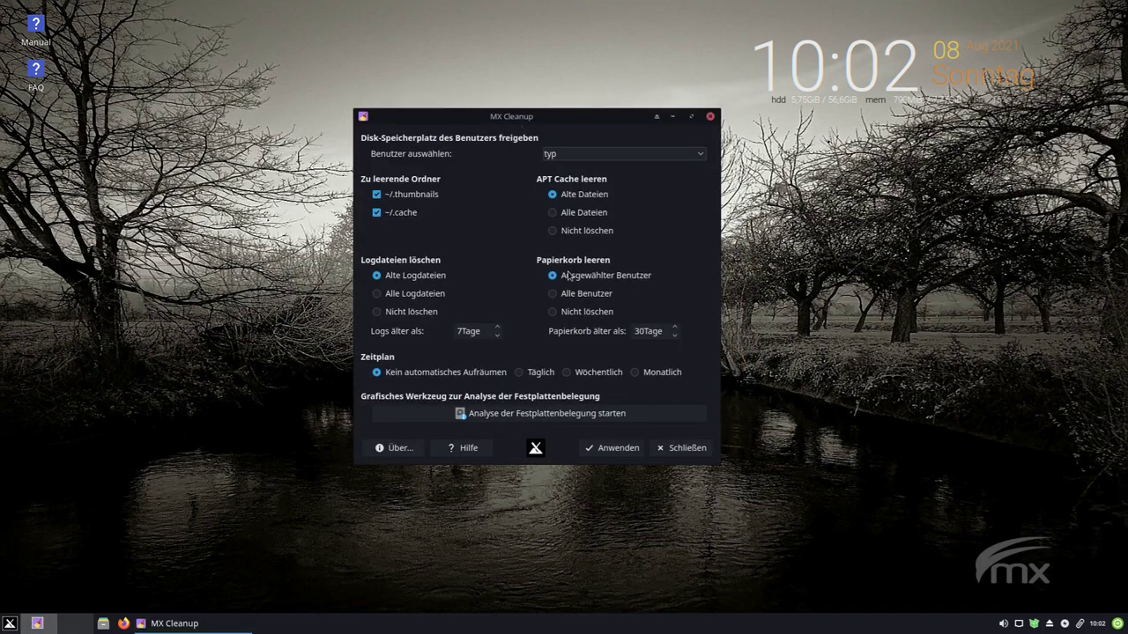
- View and close MX Cleanup's help and about windows, then close MX Cleanup
click(462, 451)
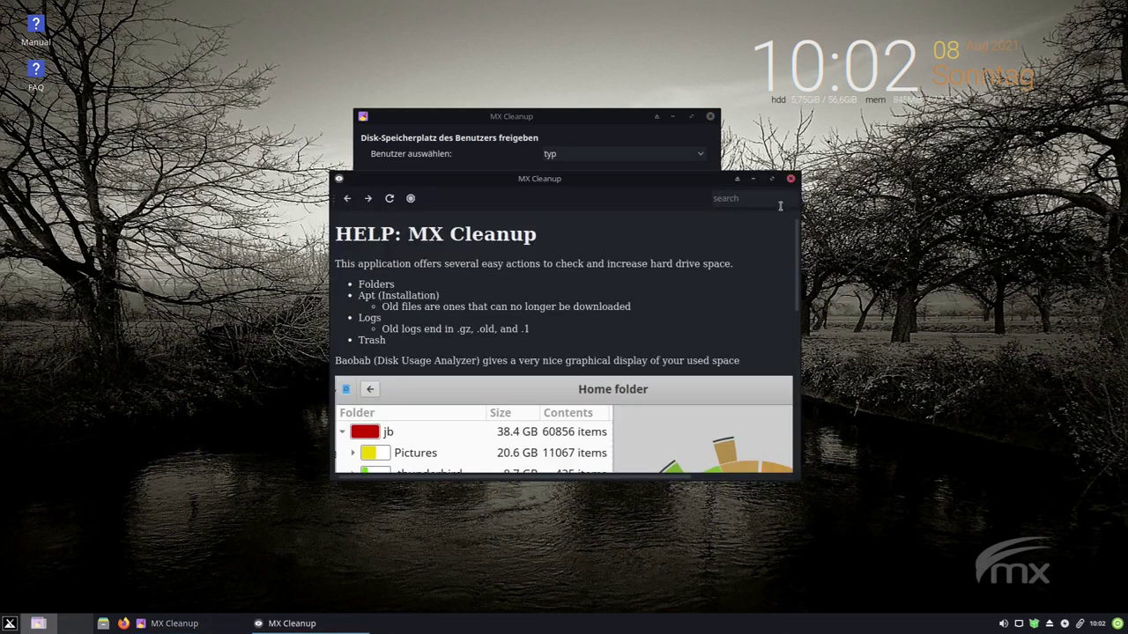
click(791, 181)
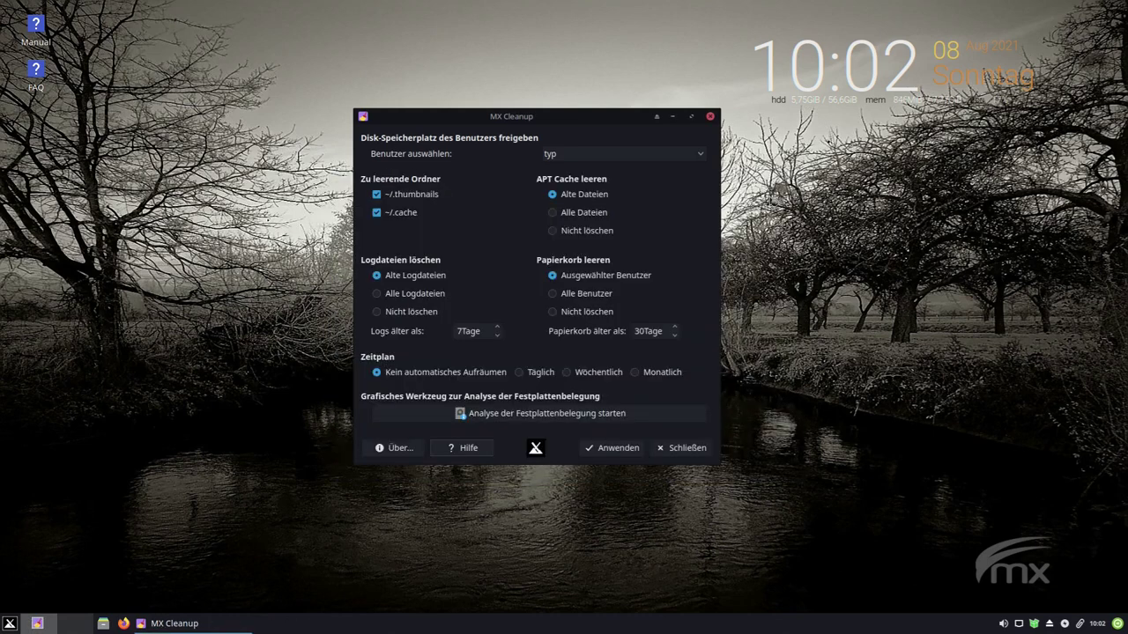
click(381, 450)
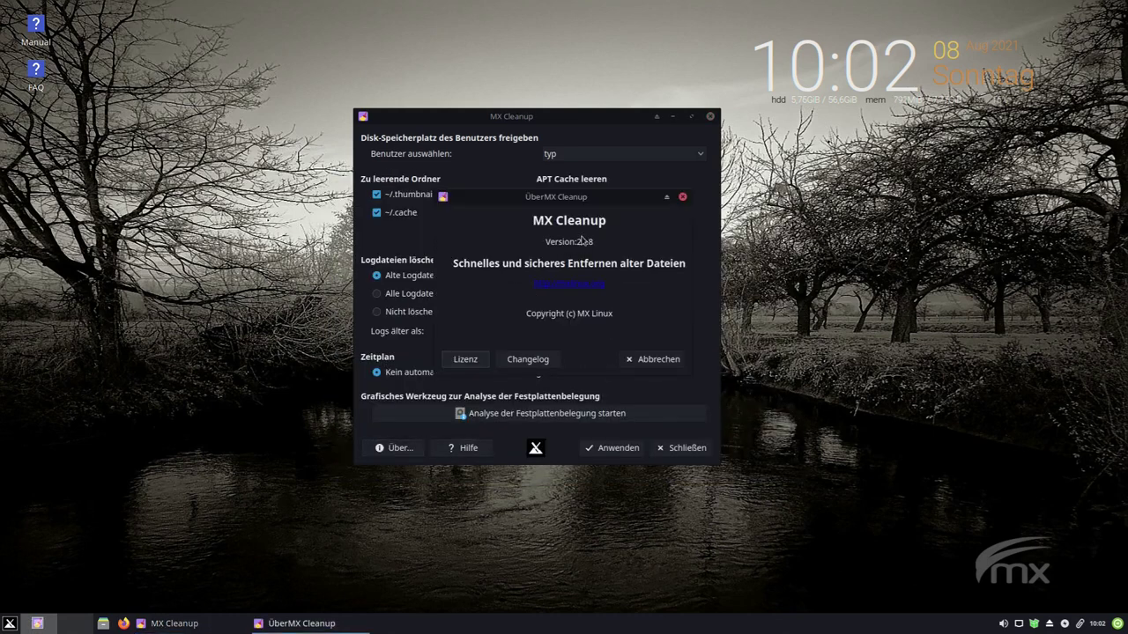
click(683, 198)
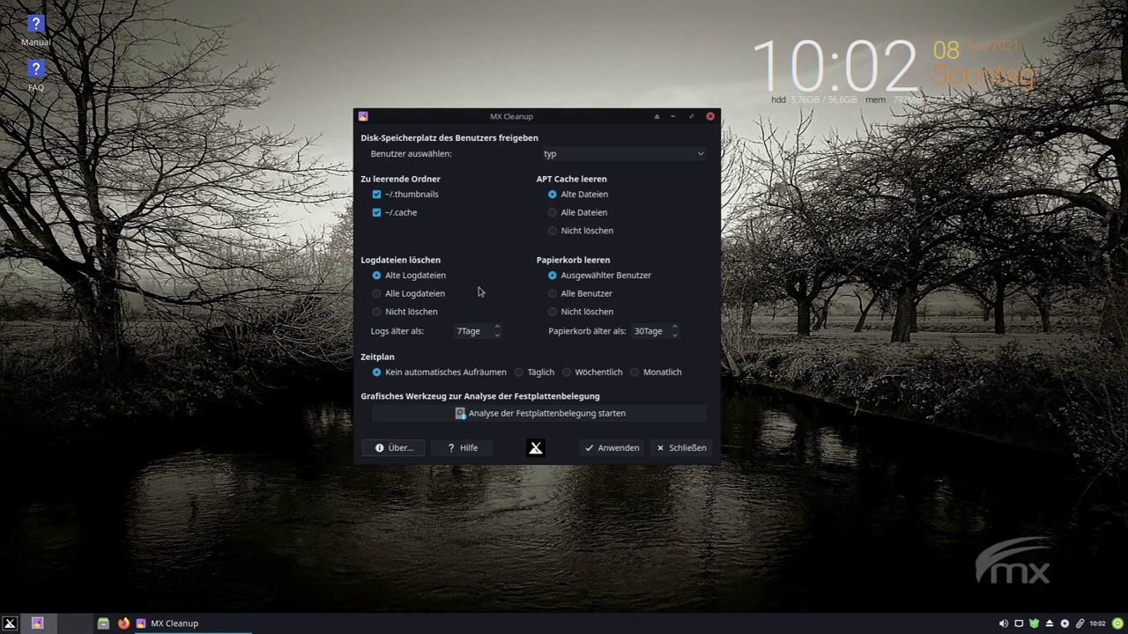
click(662, 448)
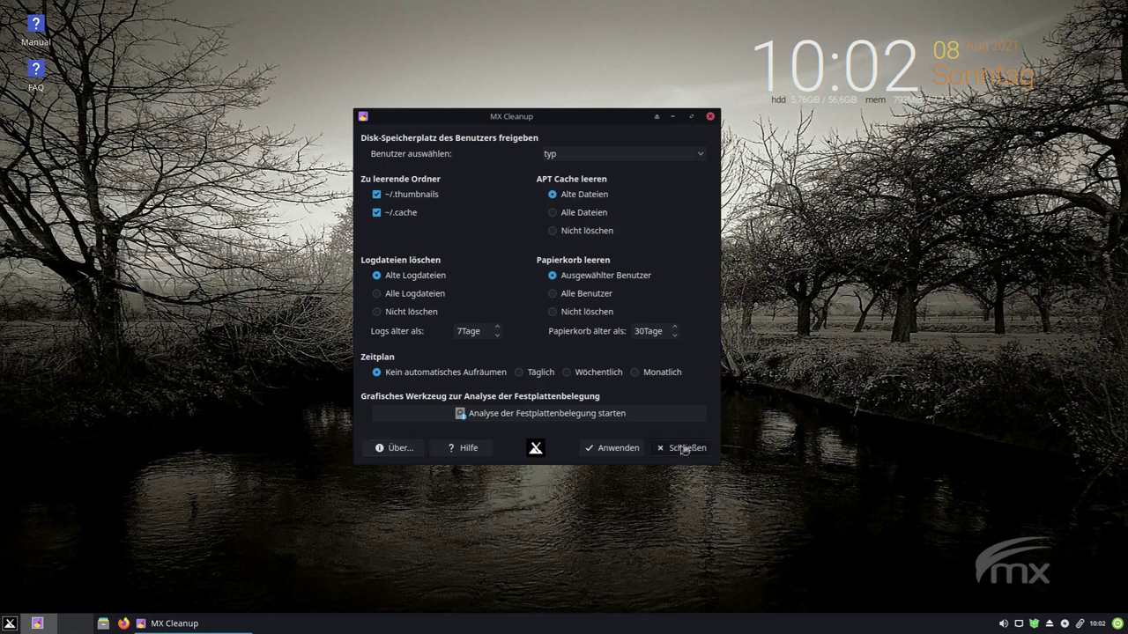
- Open the menu editor from the Whisker button's right-click options, close it, and reopen the menu
right_click(10, 624)
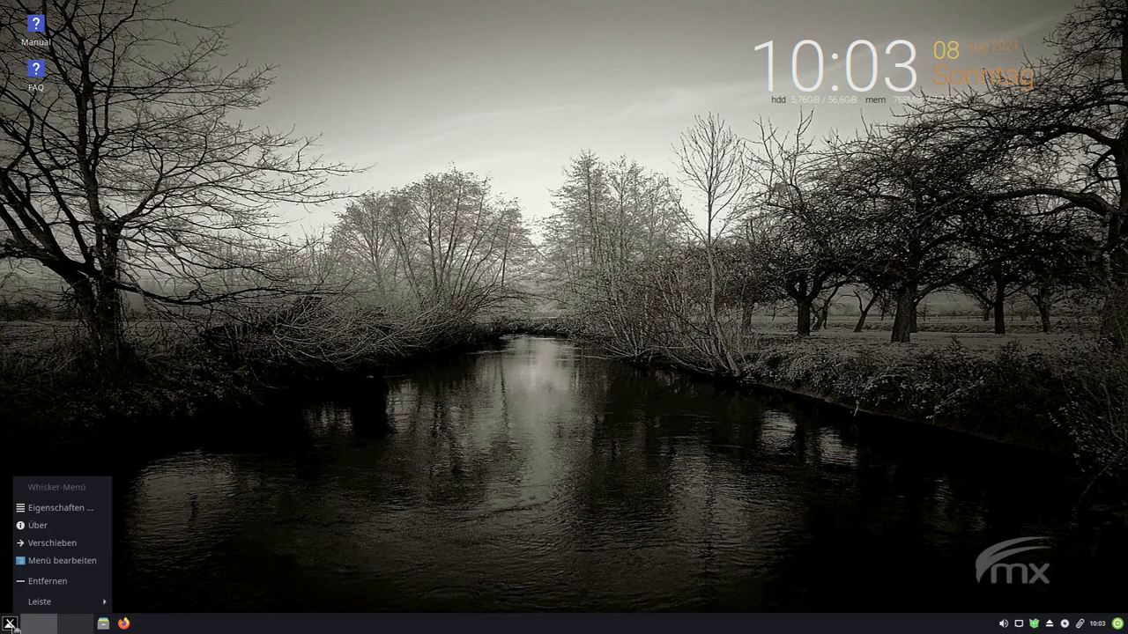
click(62, 561)
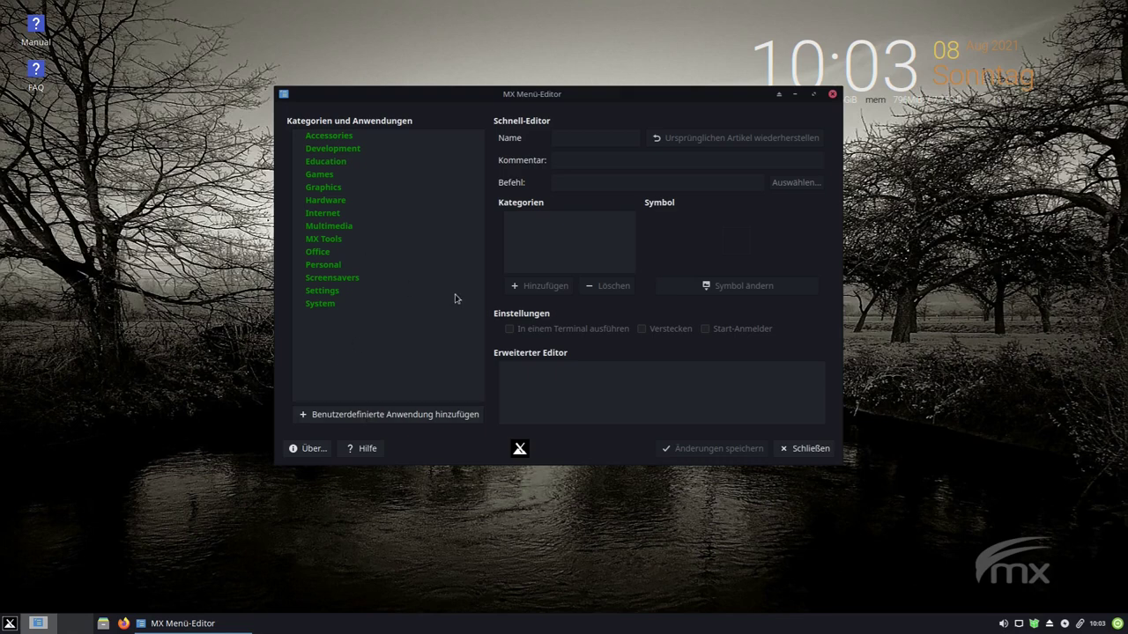
click(800, 451)
click(12, 624)
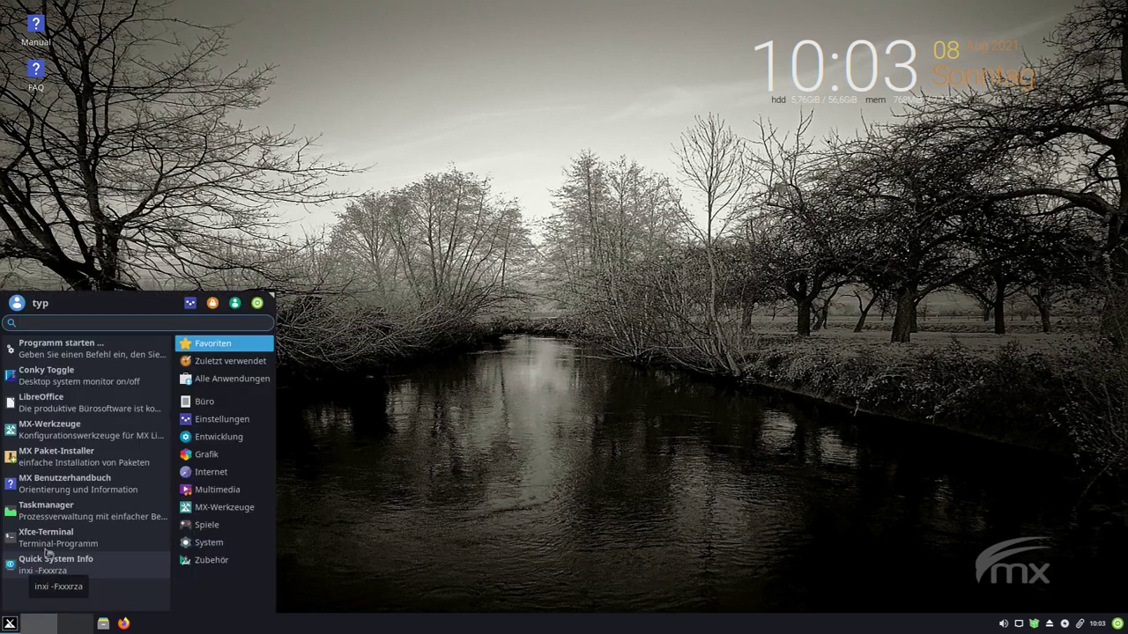
- Launch Xfce Terminal centred on screen, then search 'up' in the menu and dismiss it
click(46, 538)
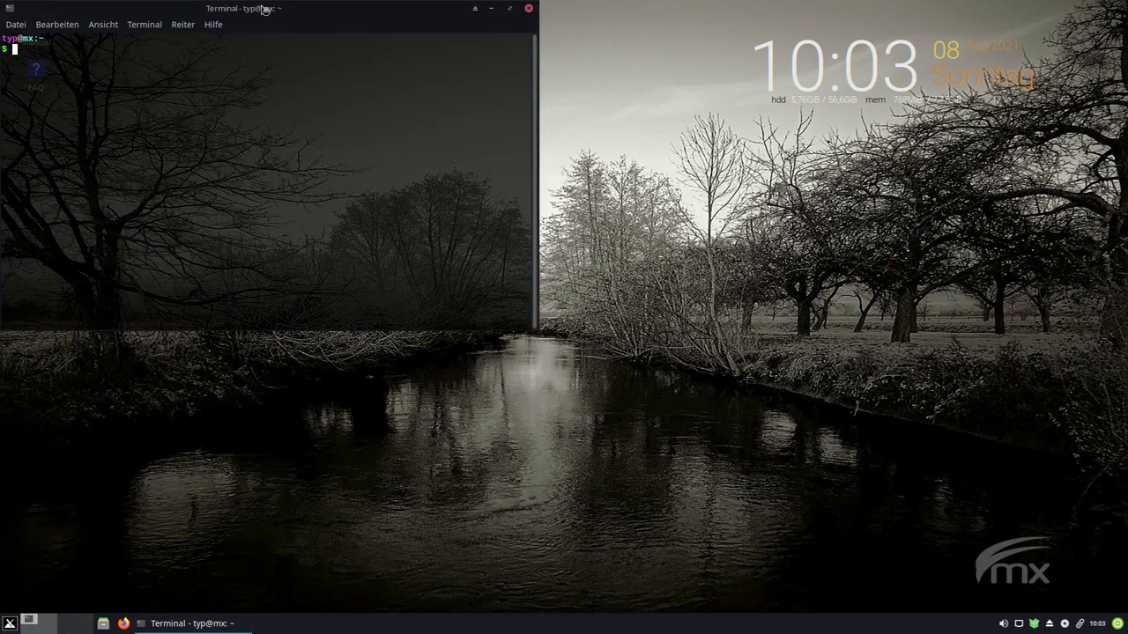
drag(269, 7, 501, 150)
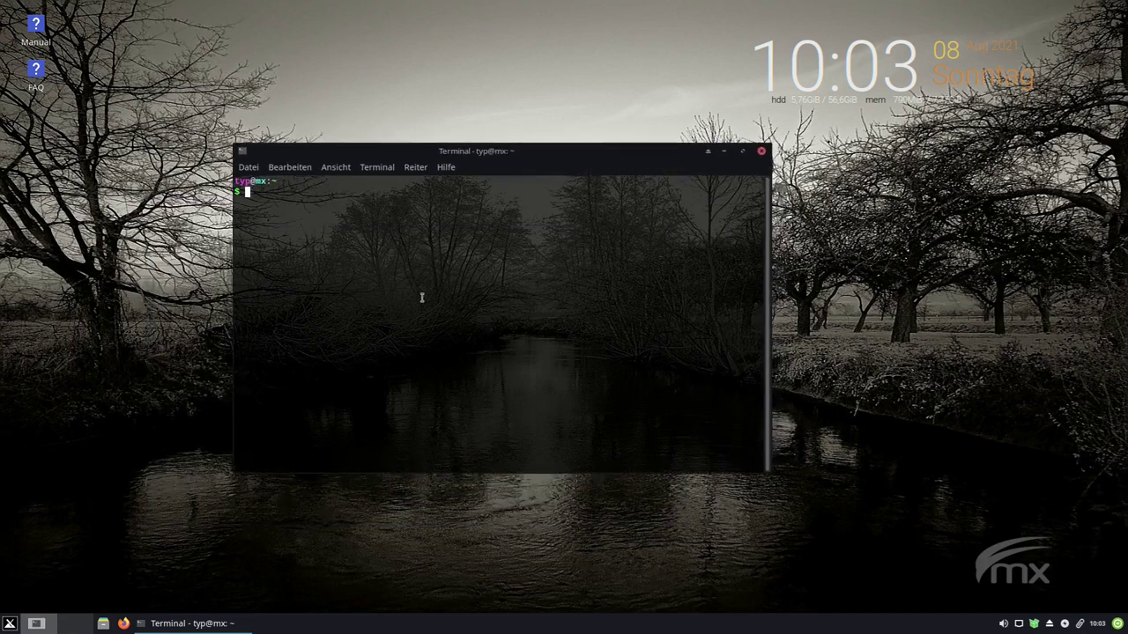
click(10, 624)
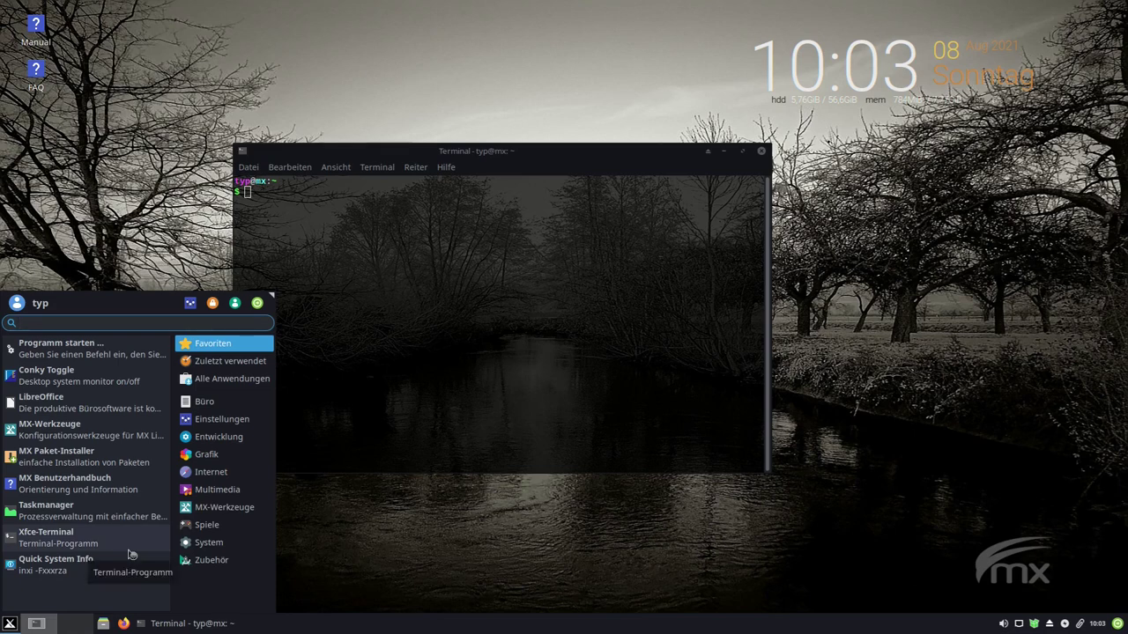
text(up)
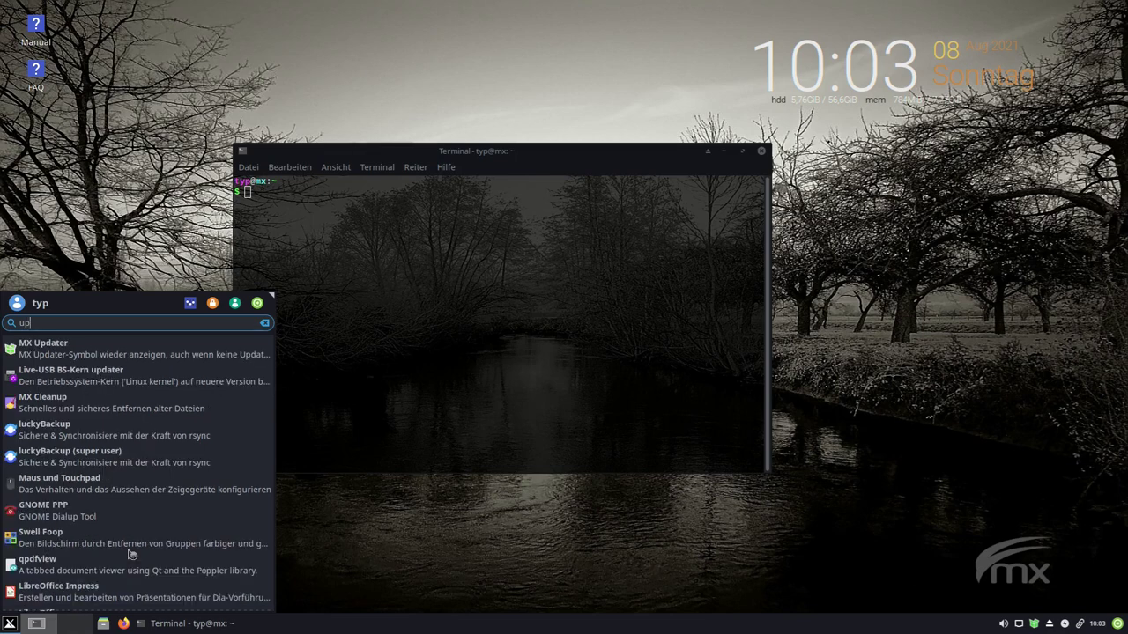
click(46, 351)
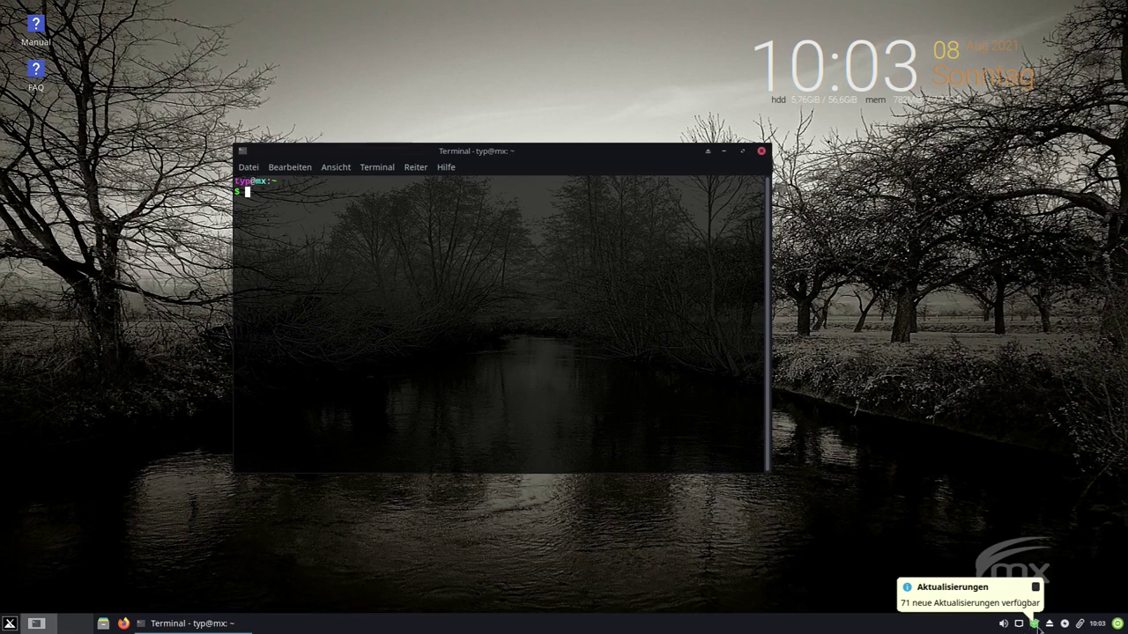
click(1034, 624)
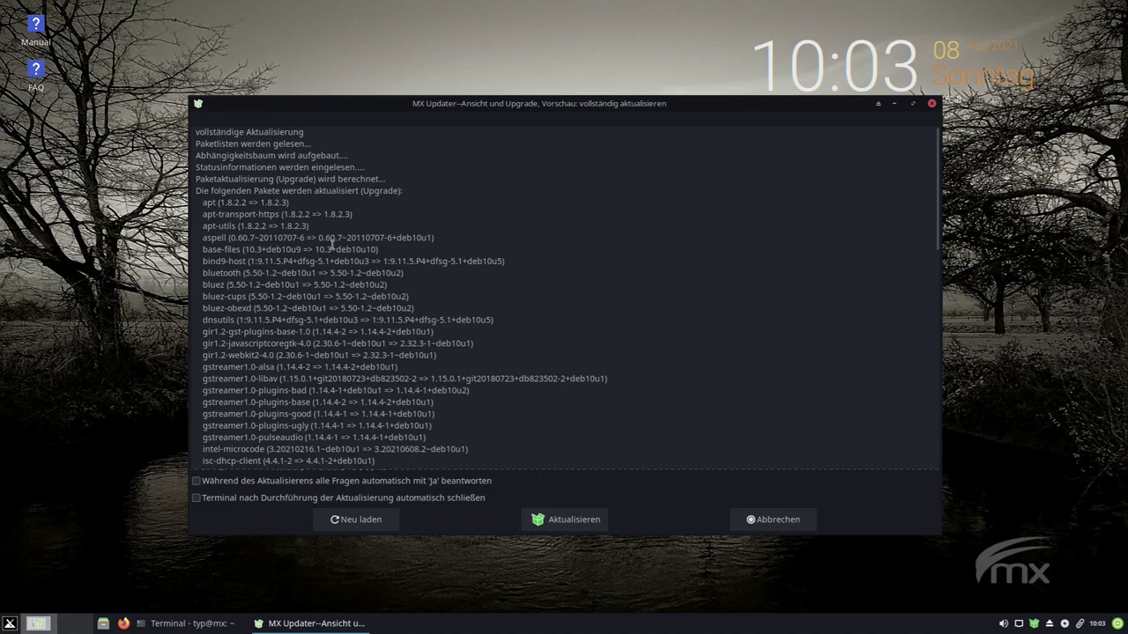
scroll(396, 237, down, 2)
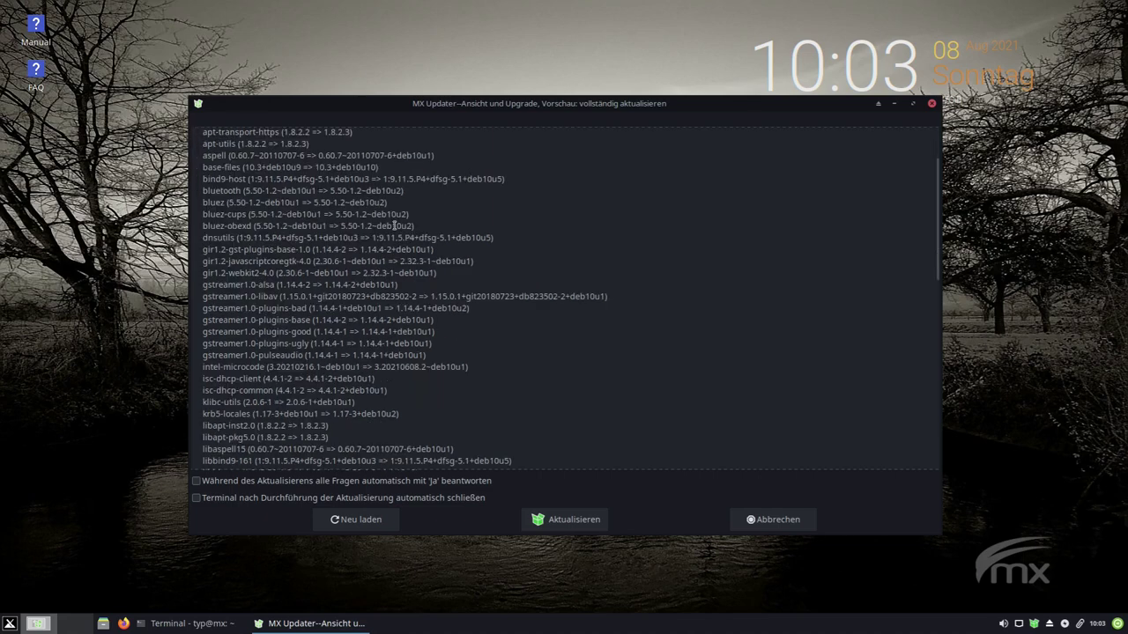
scroll(394, 225, down, 6)
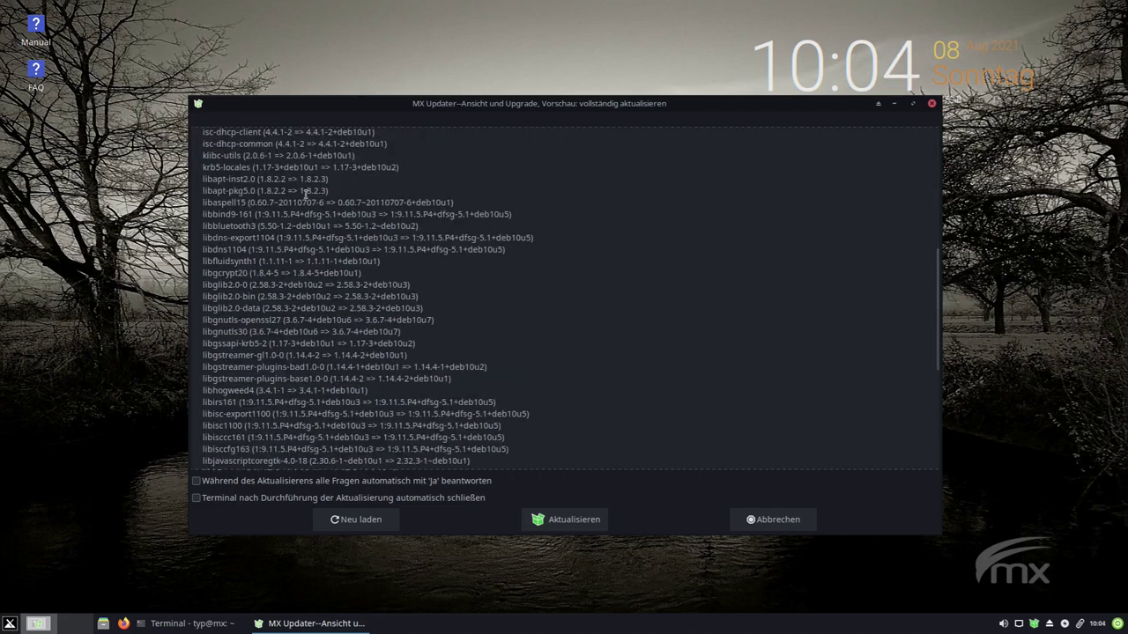
scroll(305, 192, down, 4)
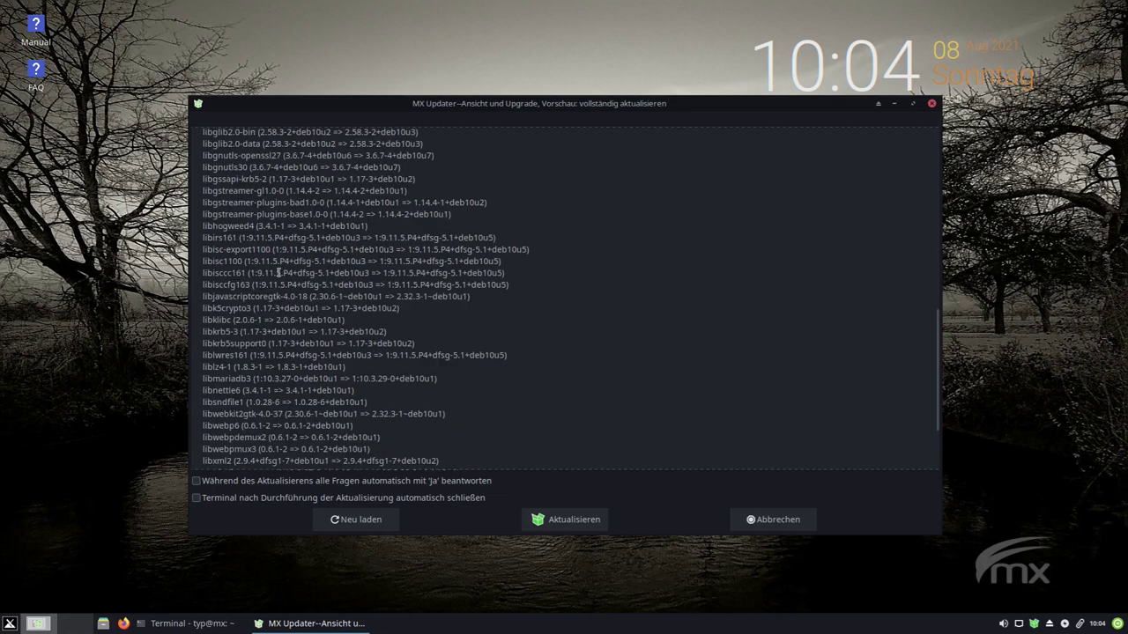
click(931, 104)
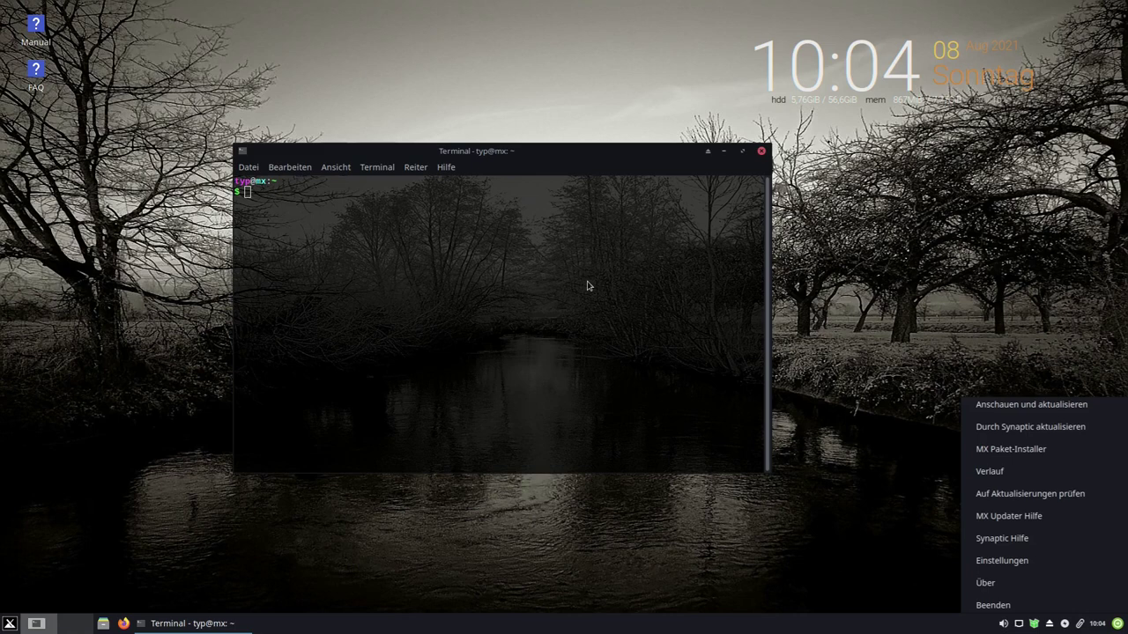
click(588, 282)
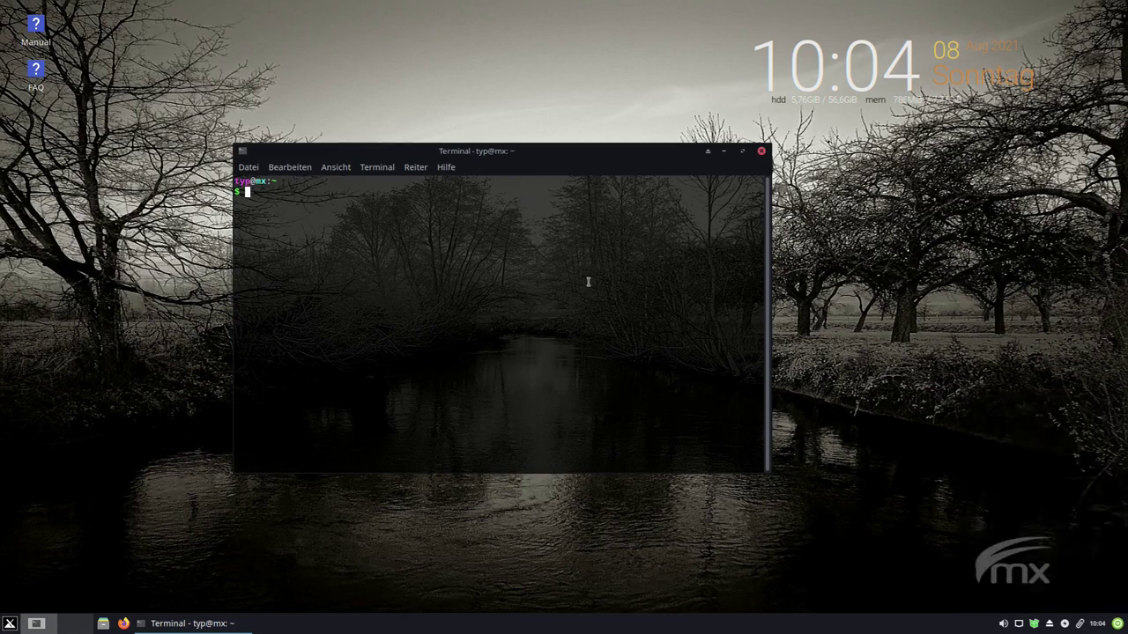
- Run sudo apt update with the account password, fixing the 'uodate' typo
text(sudo apt uodate)
key(Left)
key(Left)
key(Left)
key(Left)
key(BackSpace)
key(End)
key(Return)
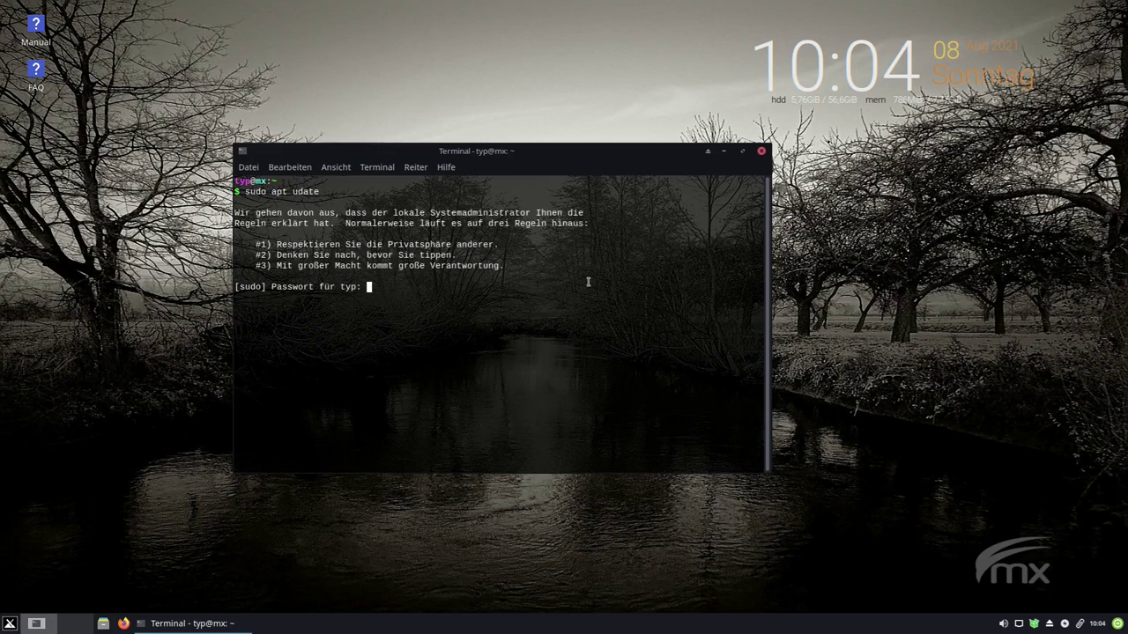
key(Return)
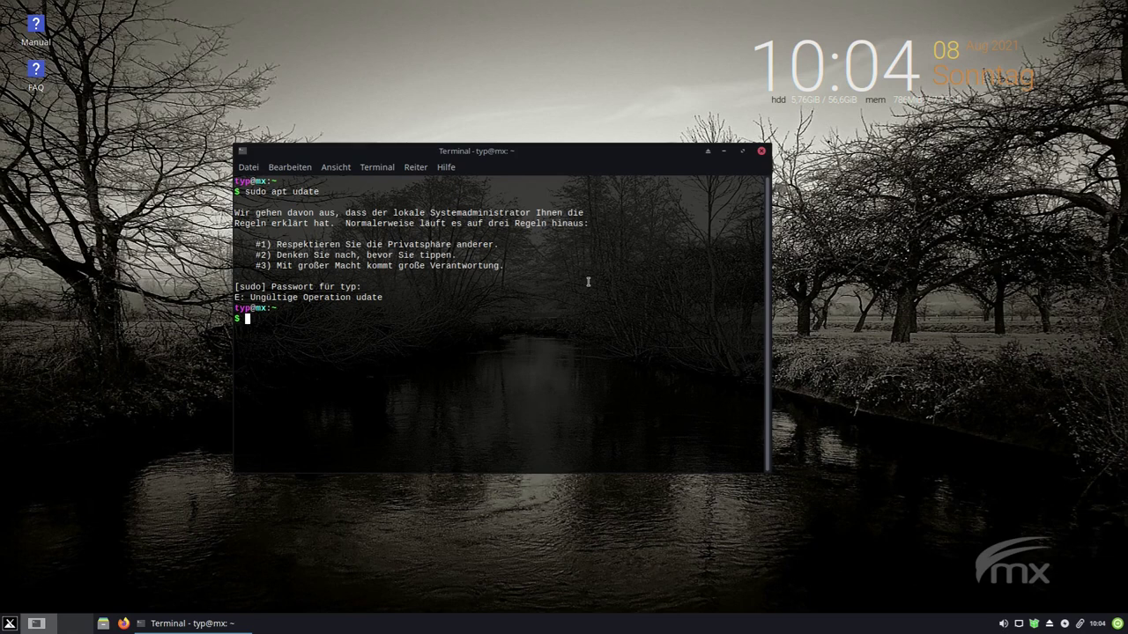
key(Up)
key(Left)
key(Left)
key(Left)
key(Left)
text(p)
key(Return)
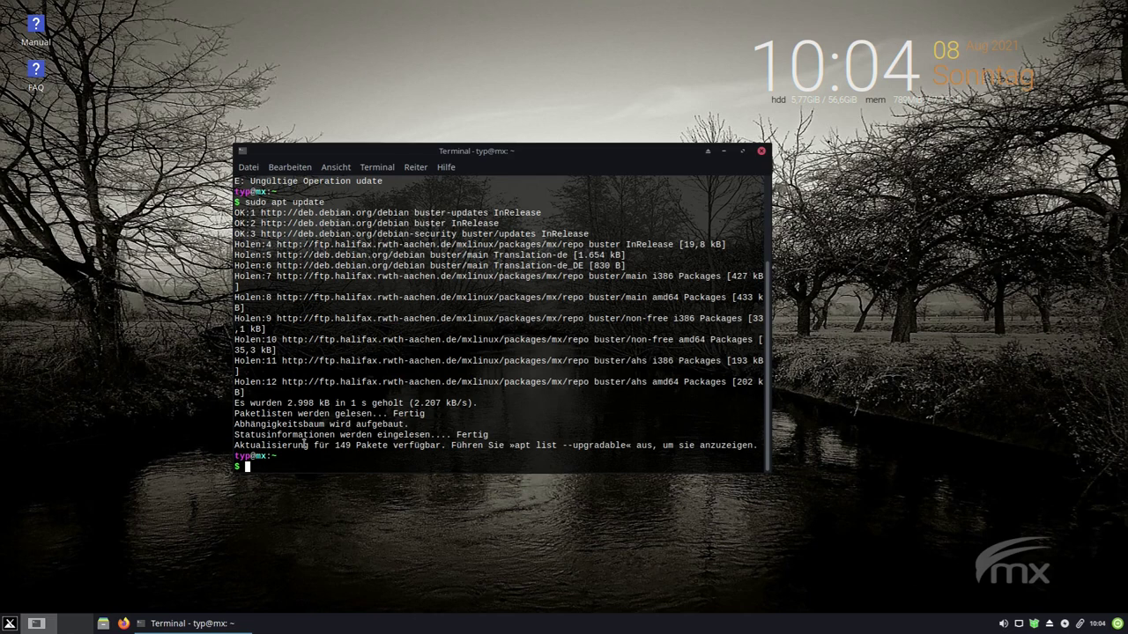
- Run sudo apt upgrade, decline the 149-package upgrade with n, and type neofetch
key(Up)
key(BackSpace)
key(BackSpace)
key(BackSpace)
key(BackSpace)
text(grade)
key(Return)
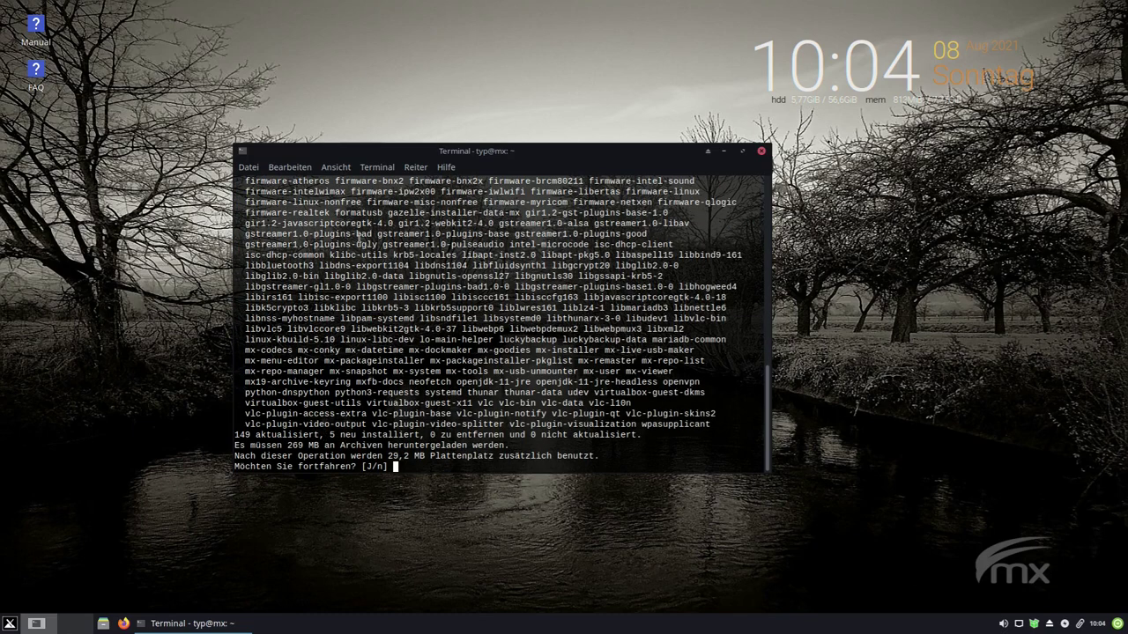
scroll(352, 265, up, 3)
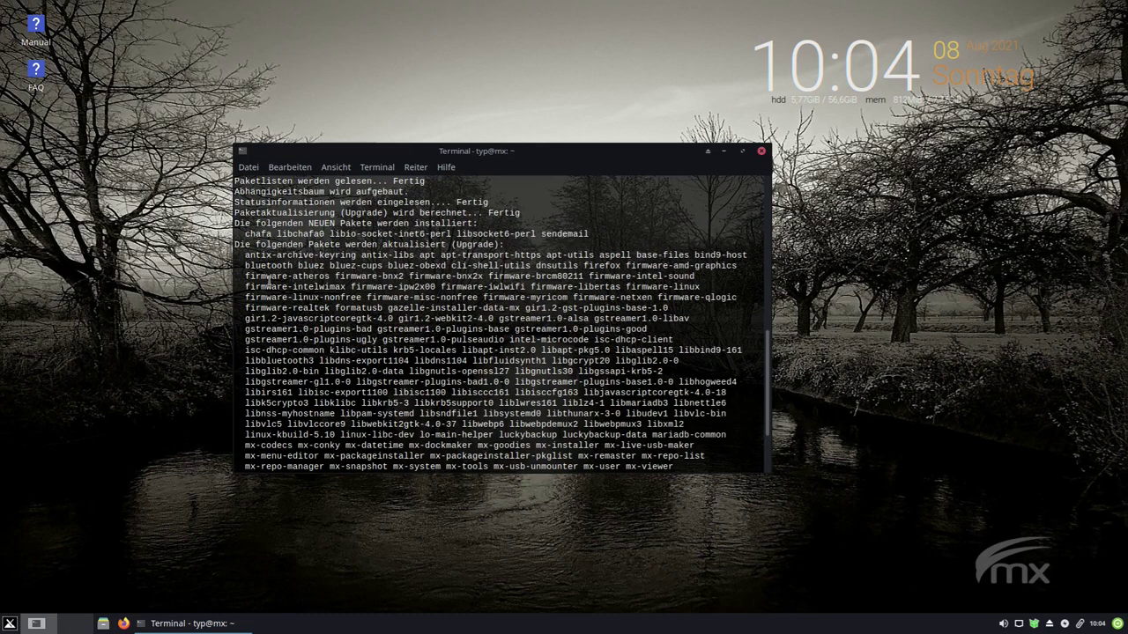
scroll(299, 298, down, 3)
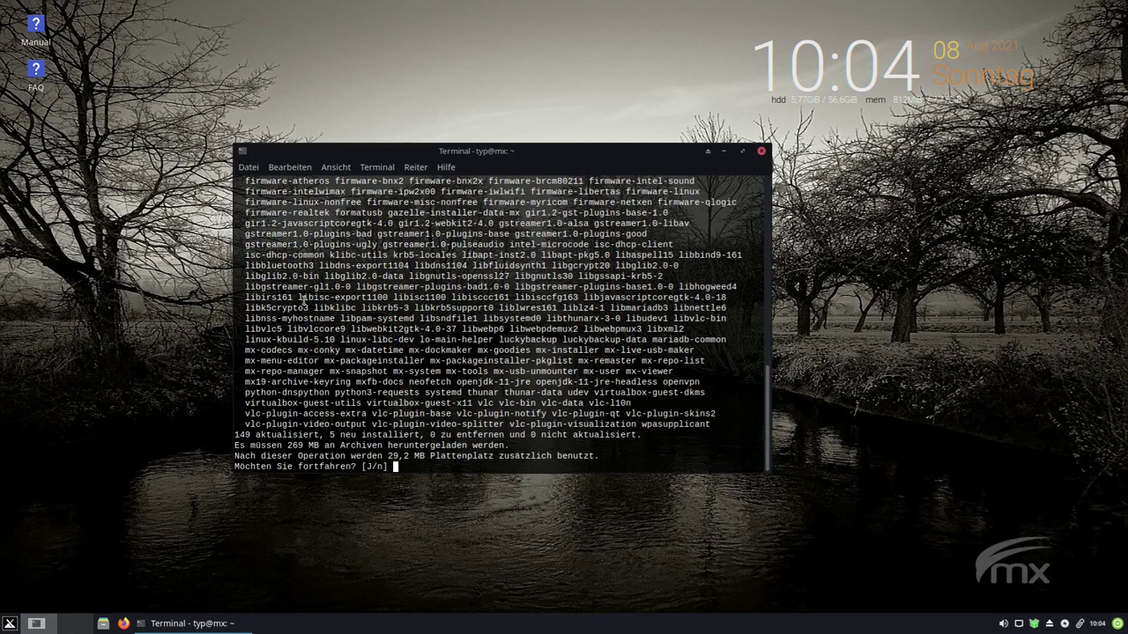
text(n)
key(Return)
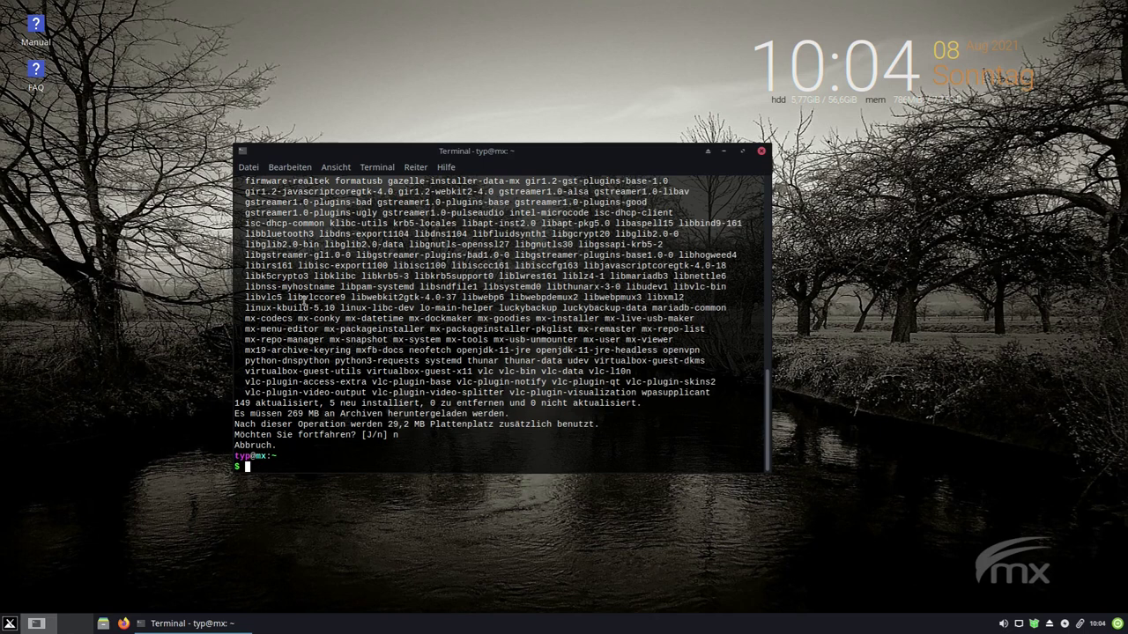
text(neofetch)
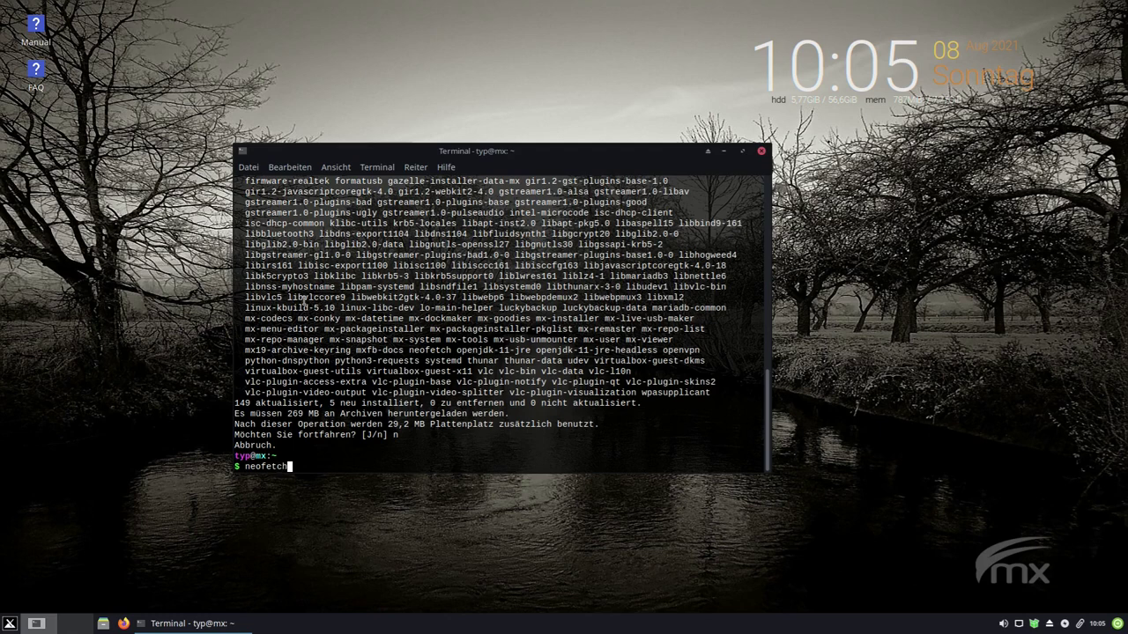
- Run neofetch to display the MX x86_64 system information
key(Return)
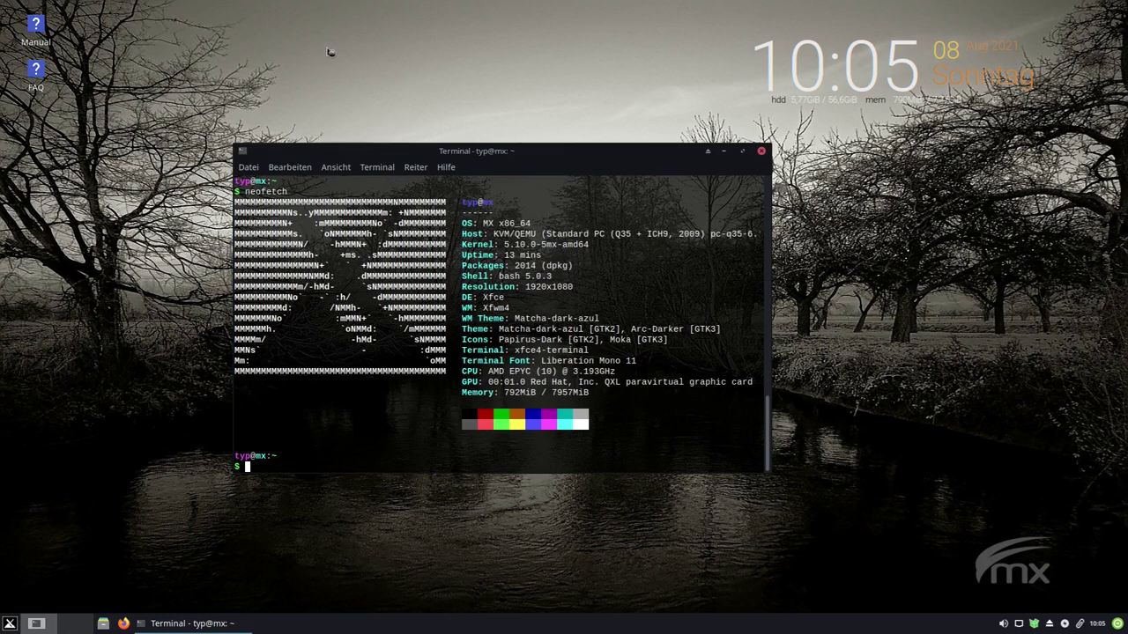
drag(504, 244, 527, 235)
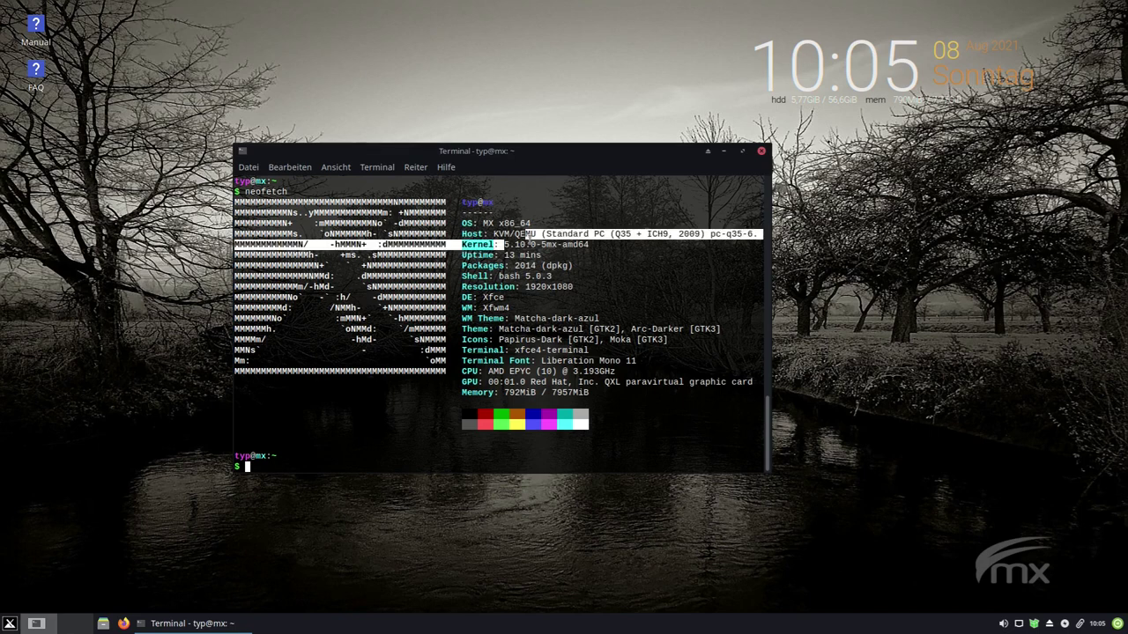
click(527, 234)
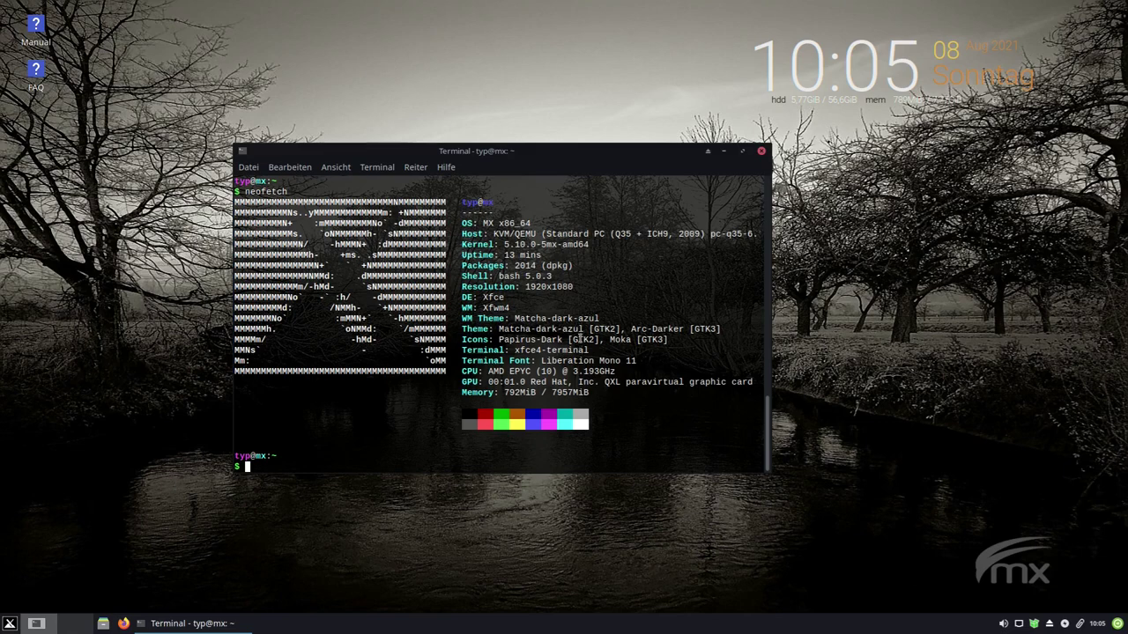
- Maximize the terminal, clear it with Ctrl+L, and run neofetch again
click(743, 152)
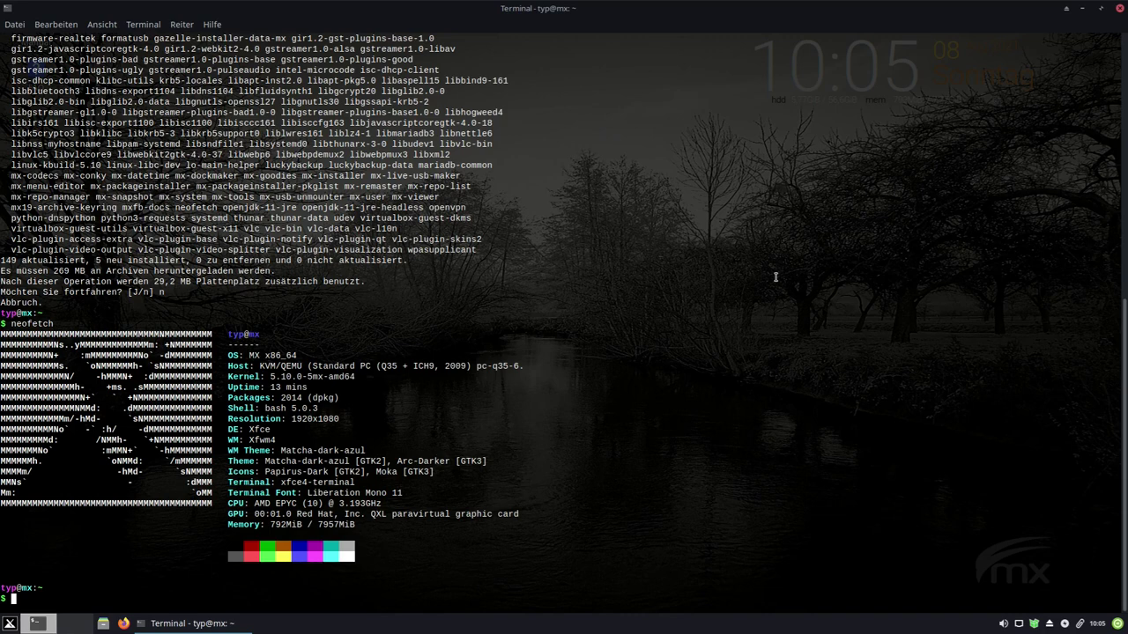
key(ctrl+l)
text(neofetch)
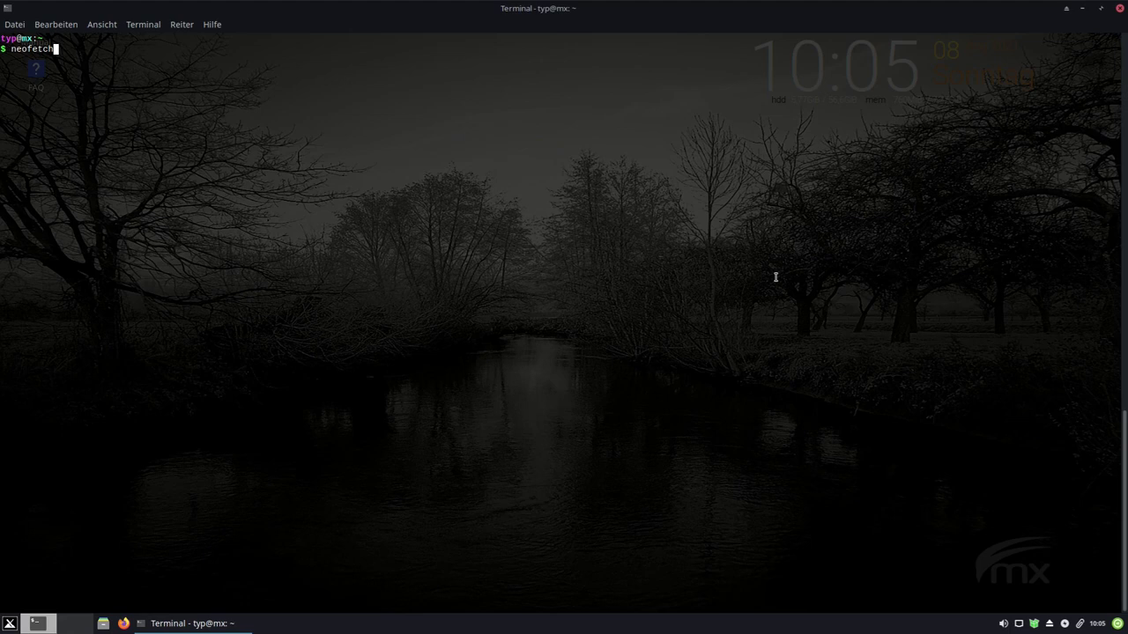
key(Return)
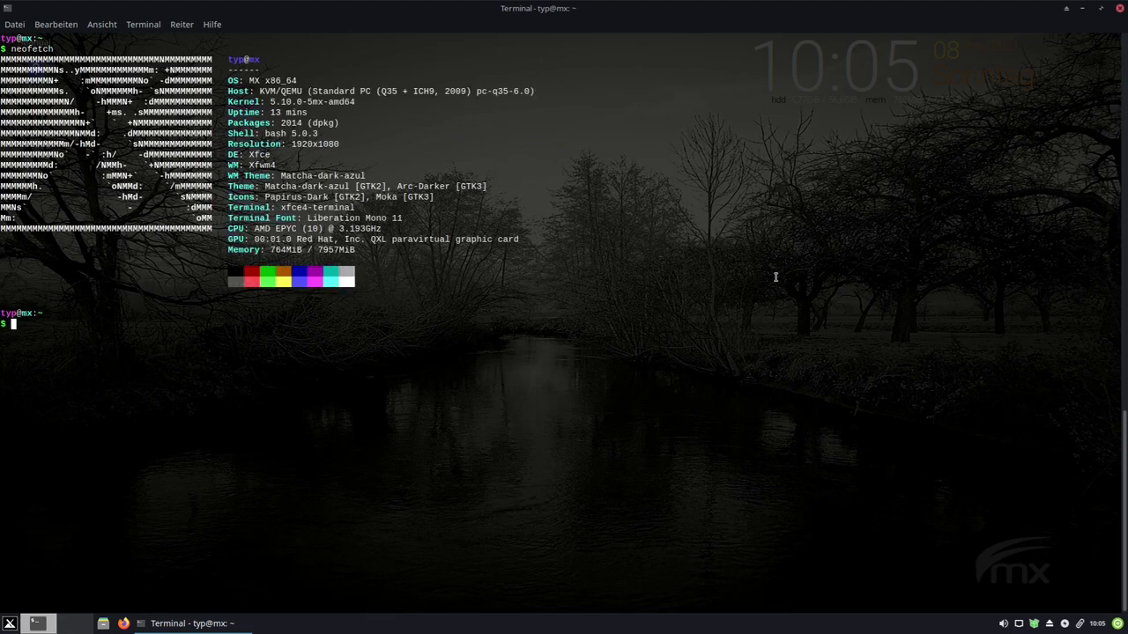